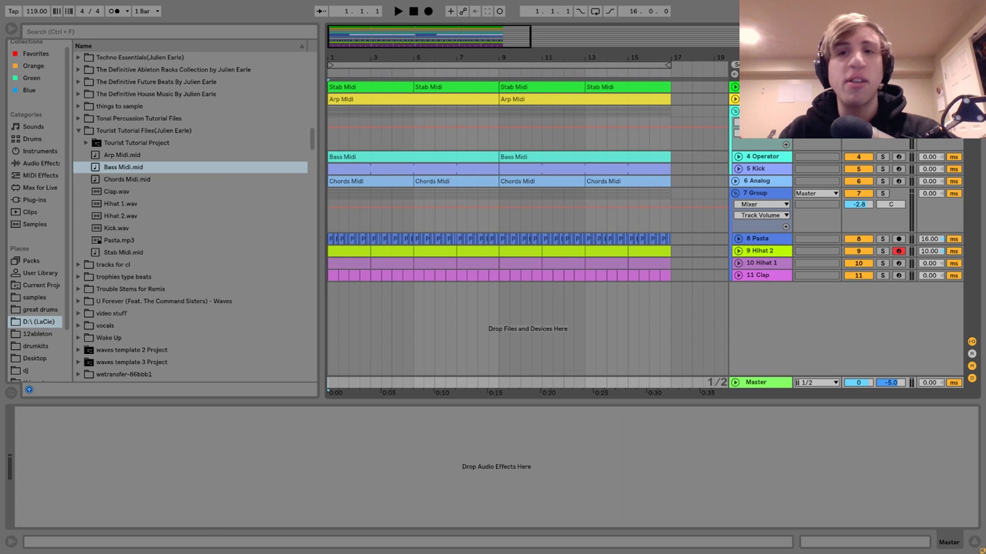
Select, unfold and solo the Stab Midi track, then audition it
click(735, 86)
click(734, 86)
super+click(858, 86)
key(space)
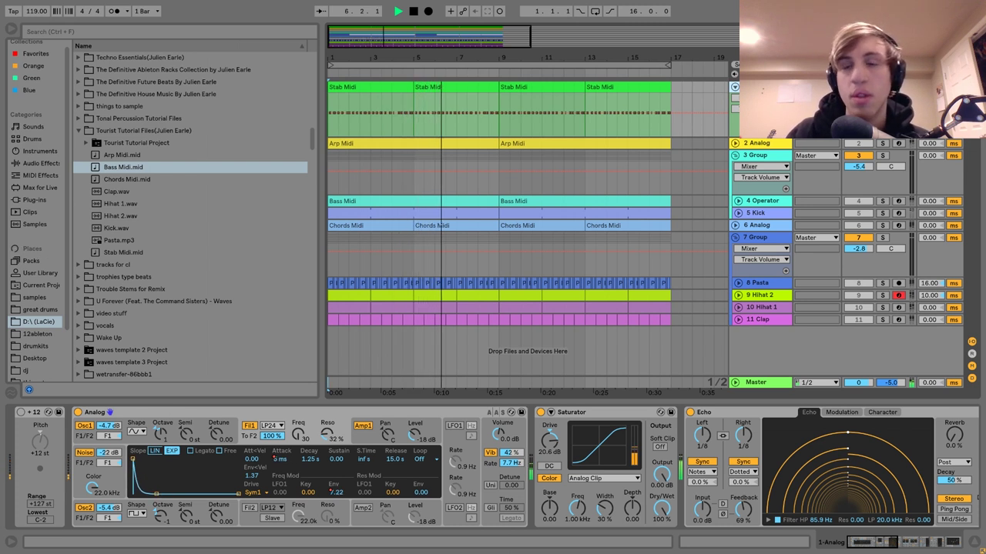
key(space)
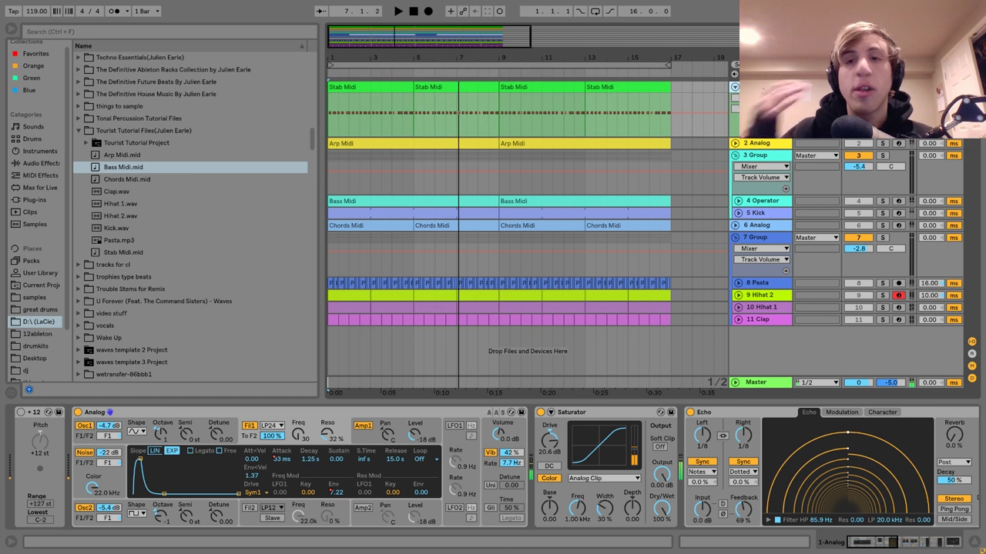
Open the Stab Midi clip's D#3 pattern in the note editor during playback
click(391, 86)
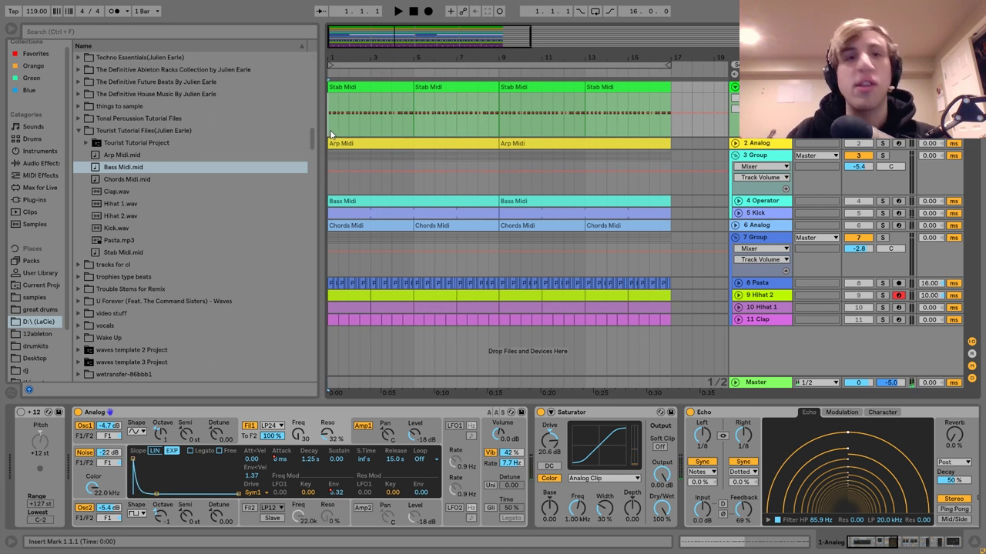
double_click(391, 86)
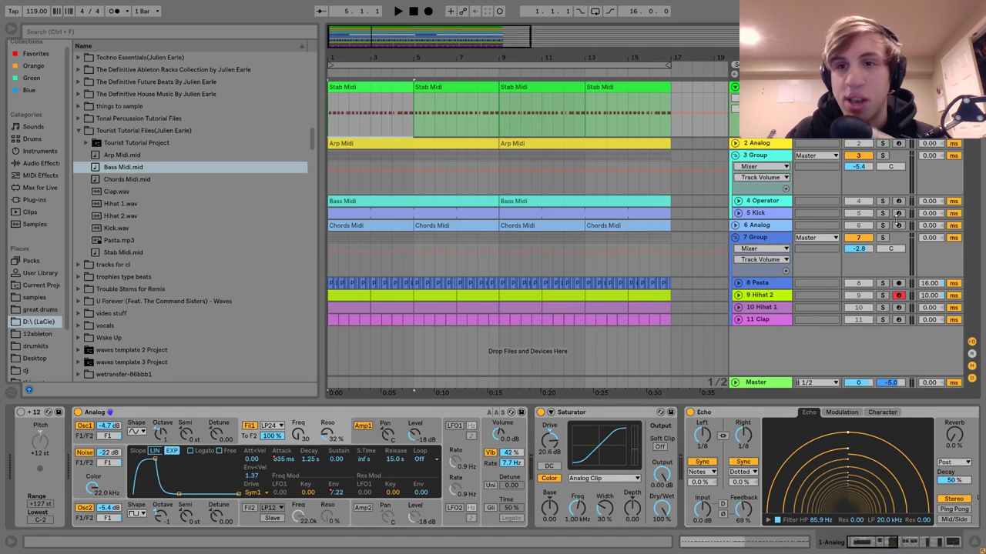
click(883, 201)
key(space)
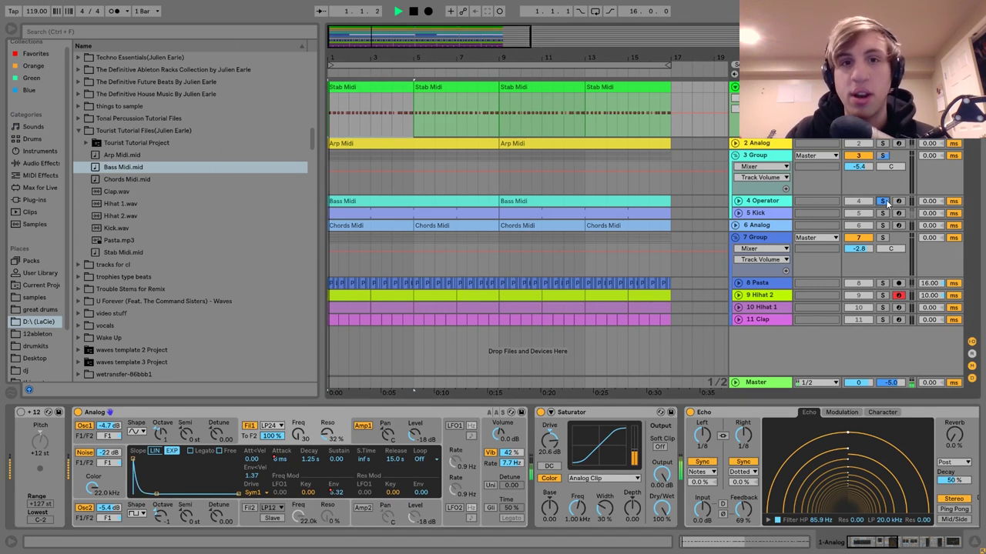
double_click(365, 94)
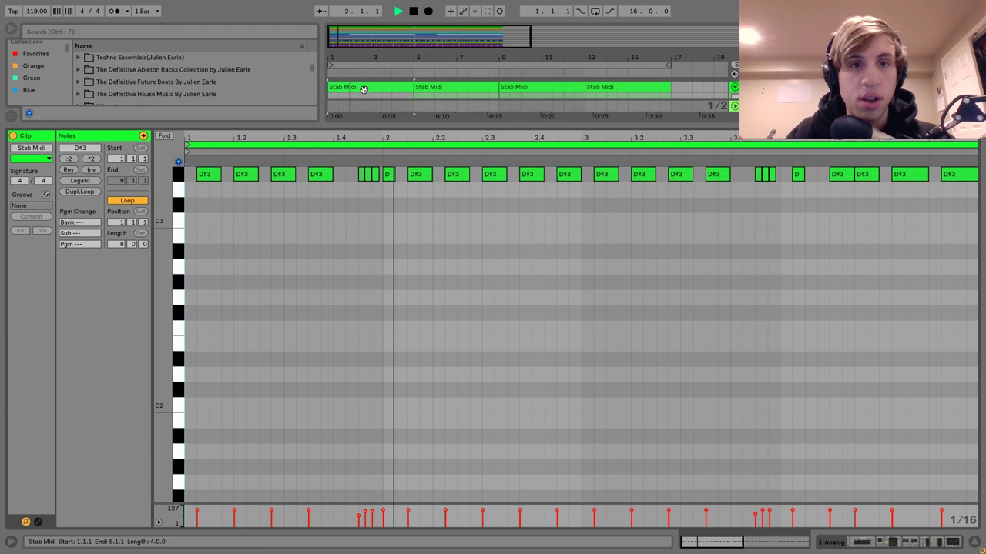
Audition the stab pattern from start points at 1.1.4 and 2.2.1
key(space)
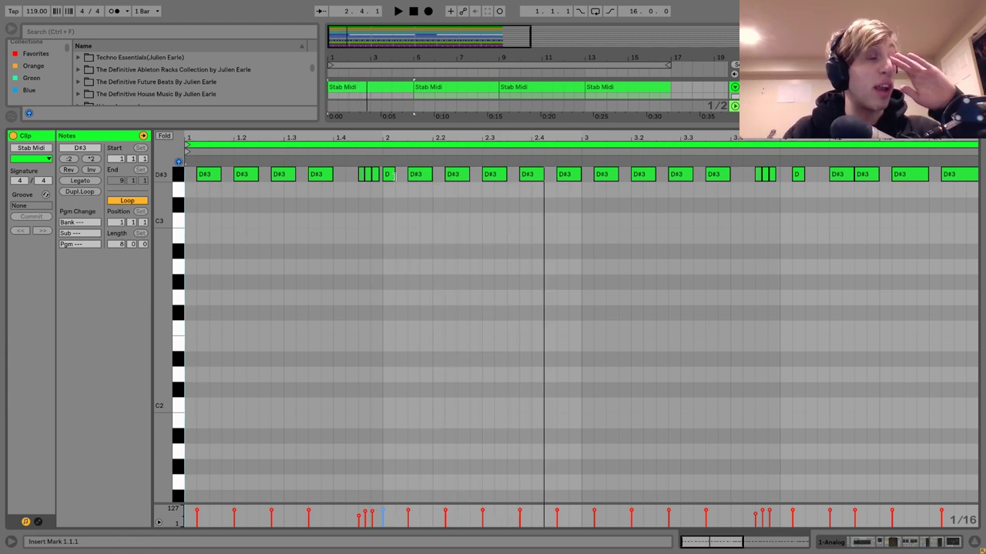
click(221, 195)
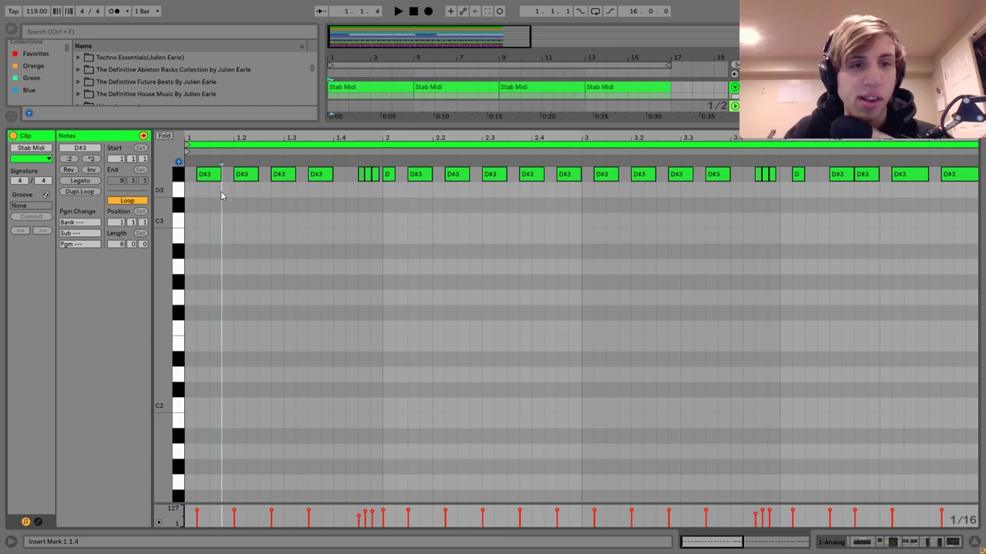
key(space)
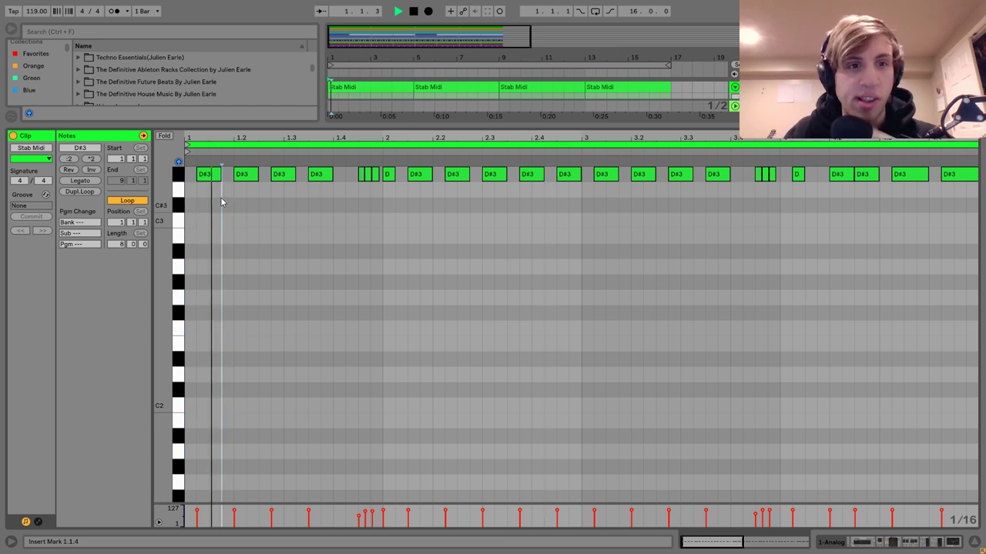
key(space)
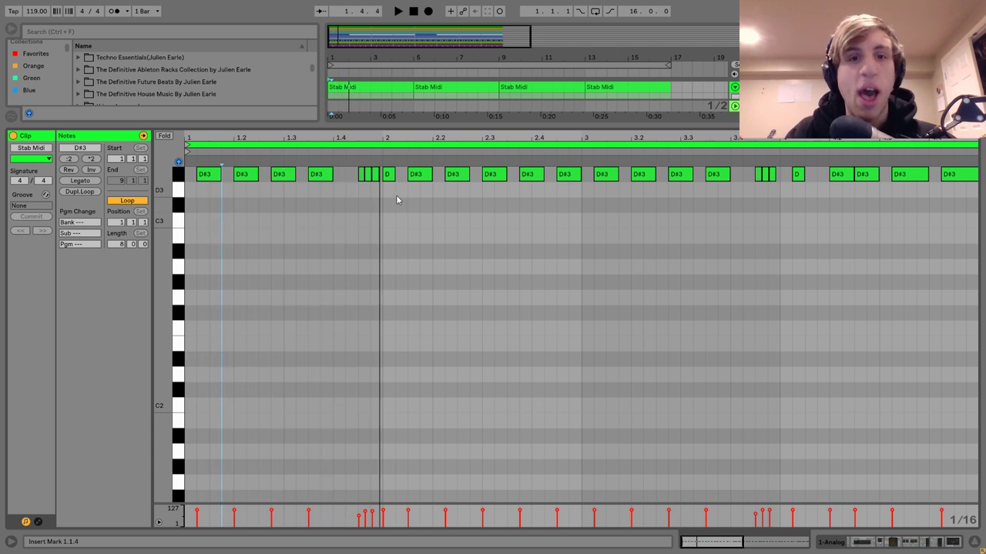
click(433, 195)
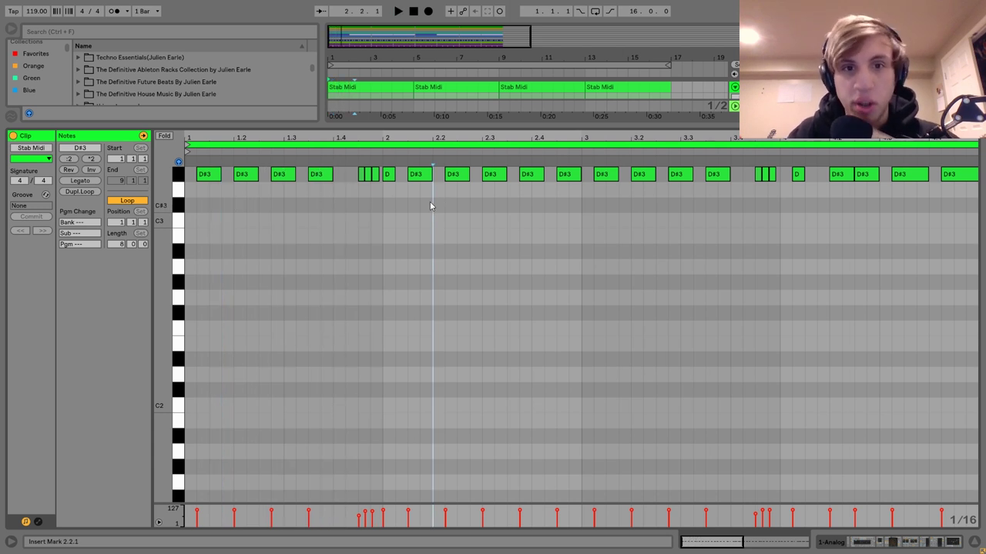
key(space)
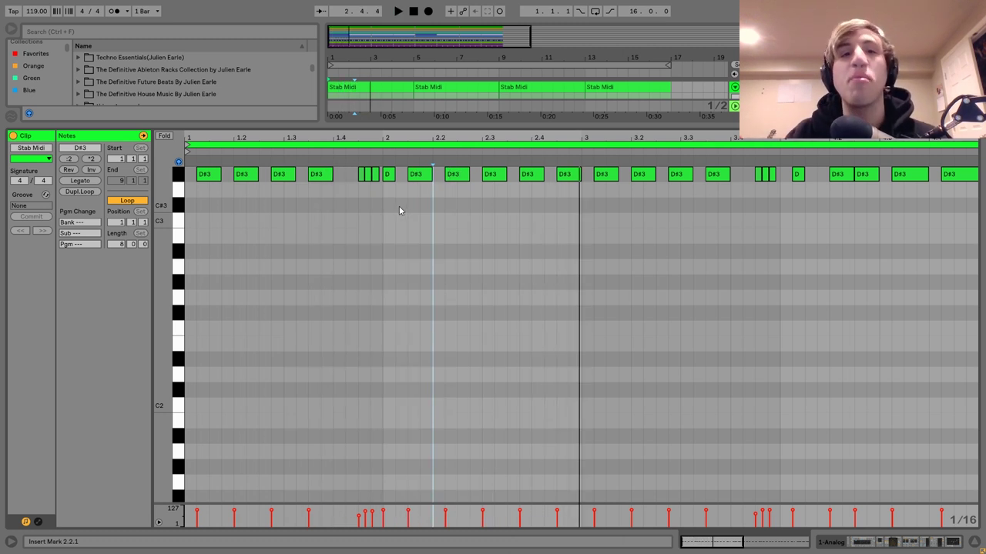
Add a short D#3 note just after beat 2.2 and preview the pattern
double_click(362, 179)
key(space)
key(space)
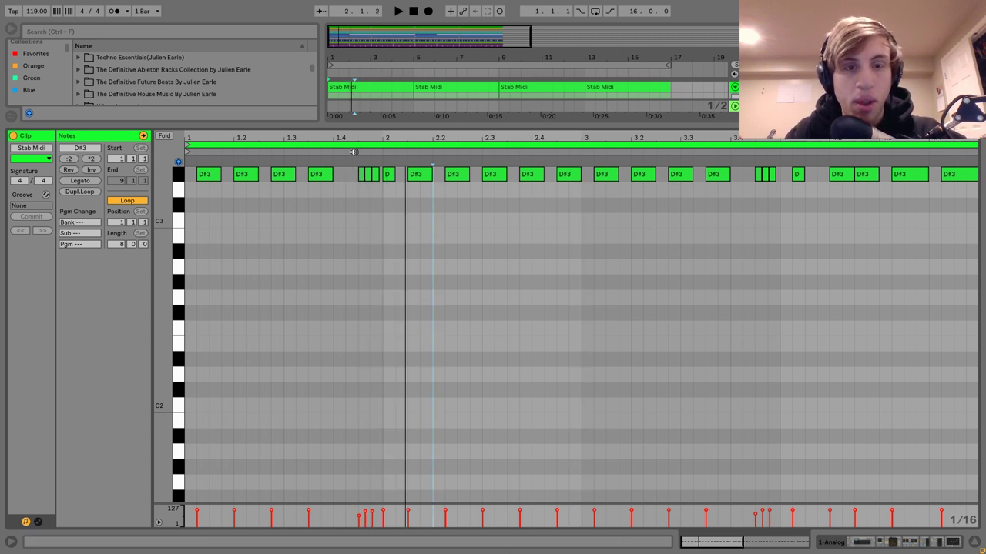
key(space)
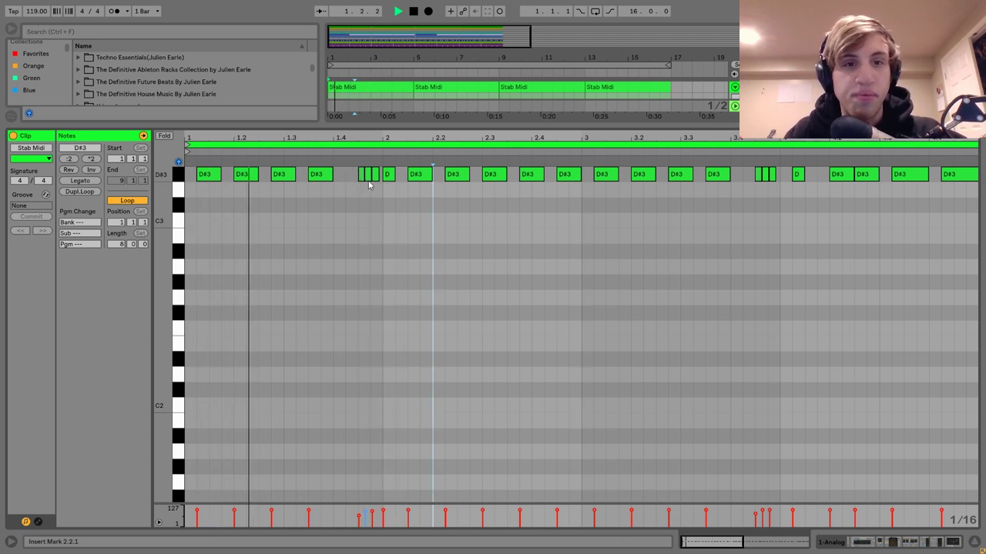
key(space)
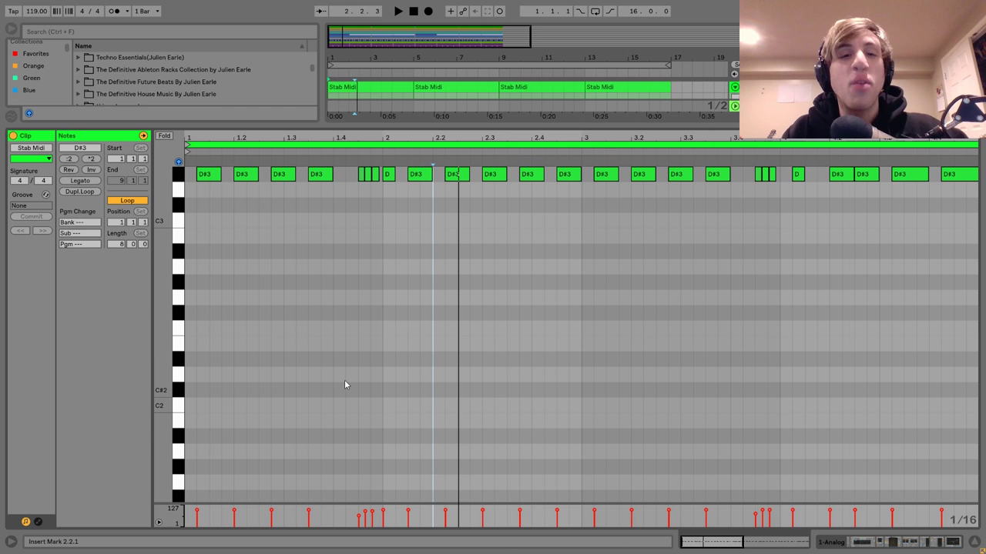
Rework the velocity of the note after beat 2.2 and return to the device chain
drag(365, 513, 367, 528)
click(357, 522)
drag(359, 521, 359, 522)
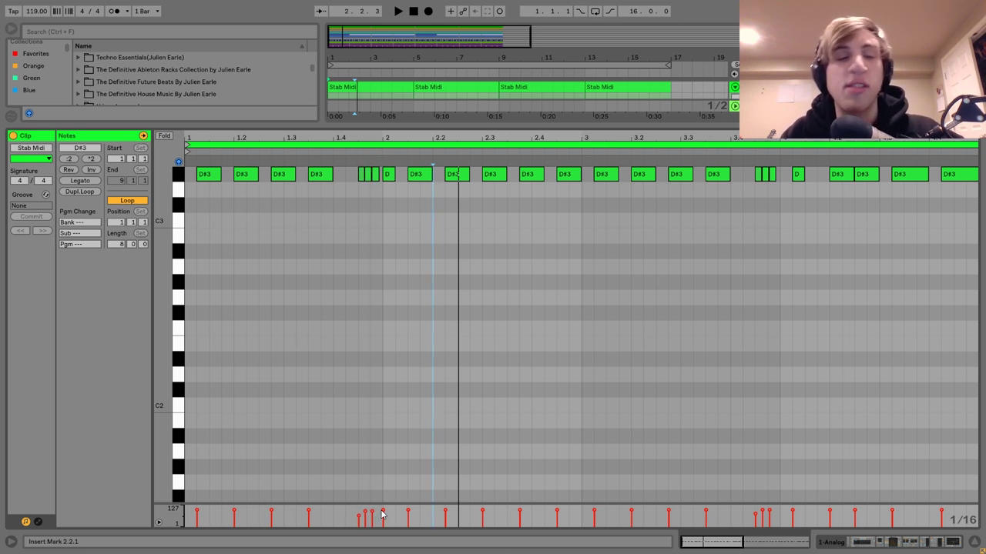
key(space)
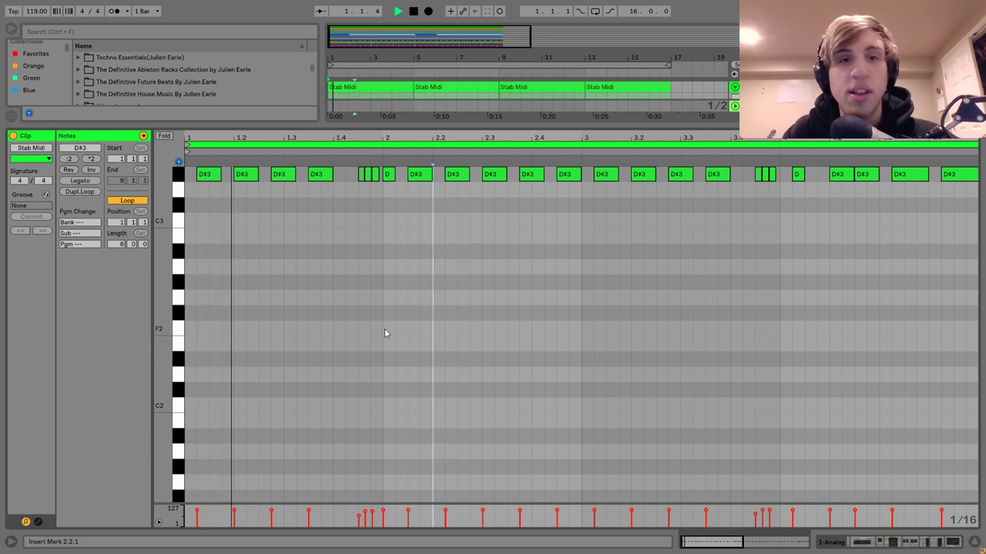
key(space)
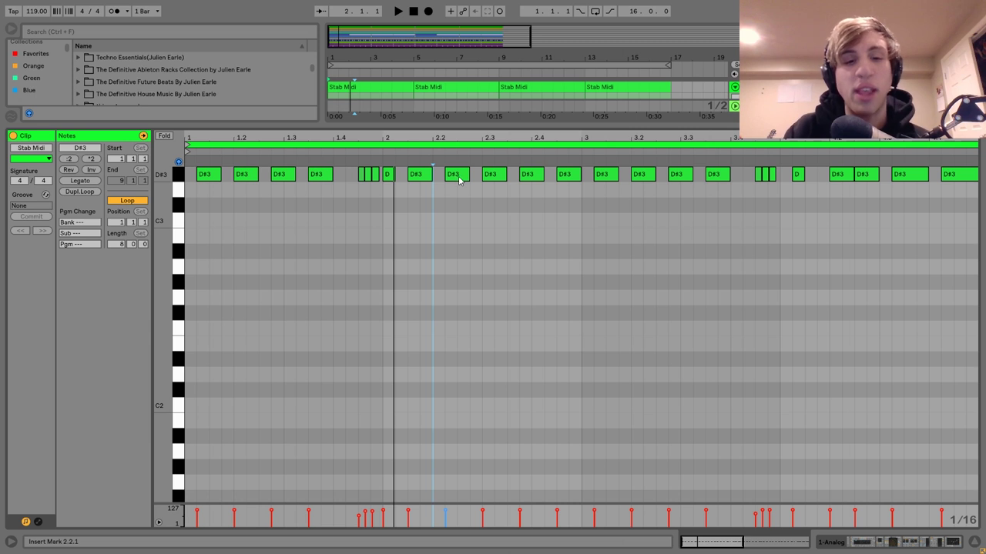
click(928, 534)
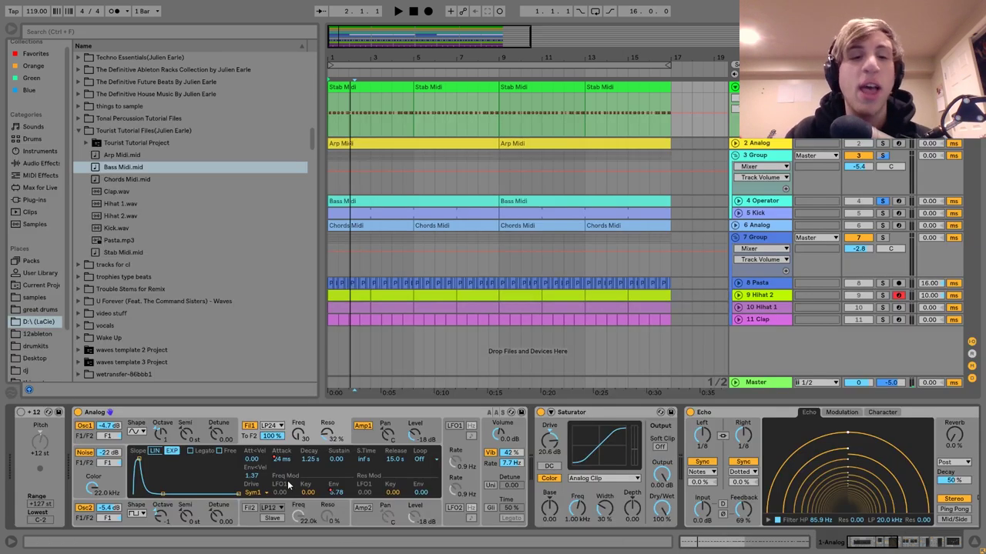
Show Analog's amp envelope (5 ms attack, 234 ms decay, 500 ms release), audition, and select Pitch
click(366, 440)
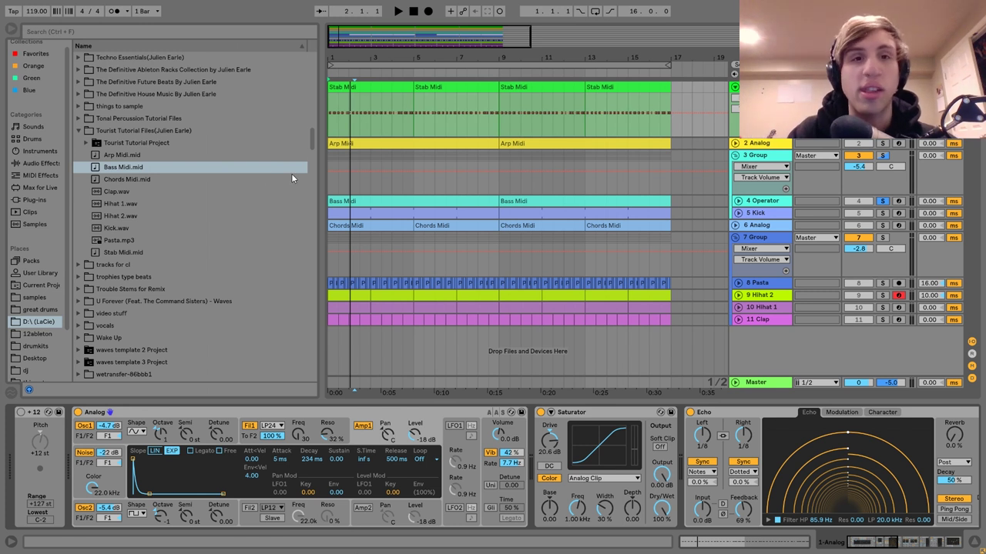
double_click(370, 86)
key(space)
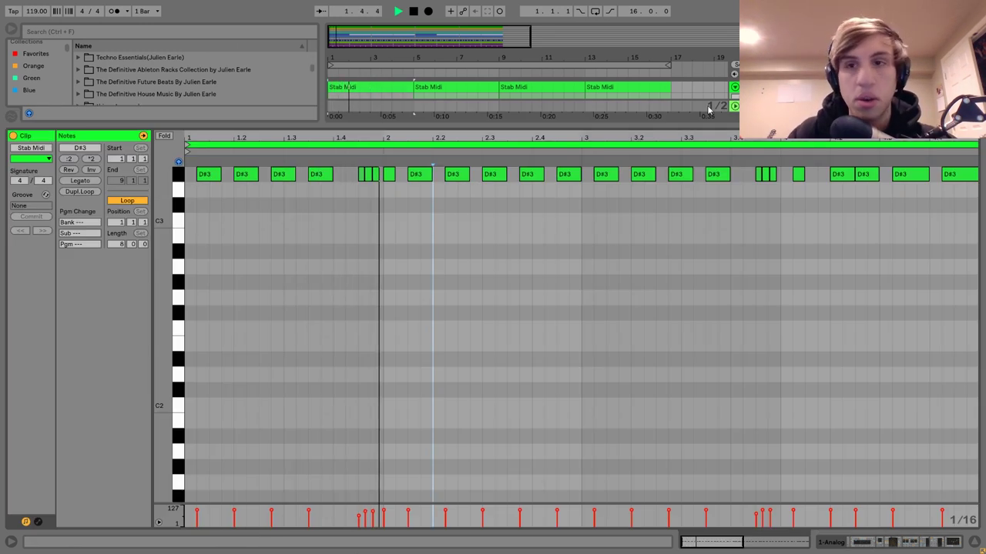
key(space)
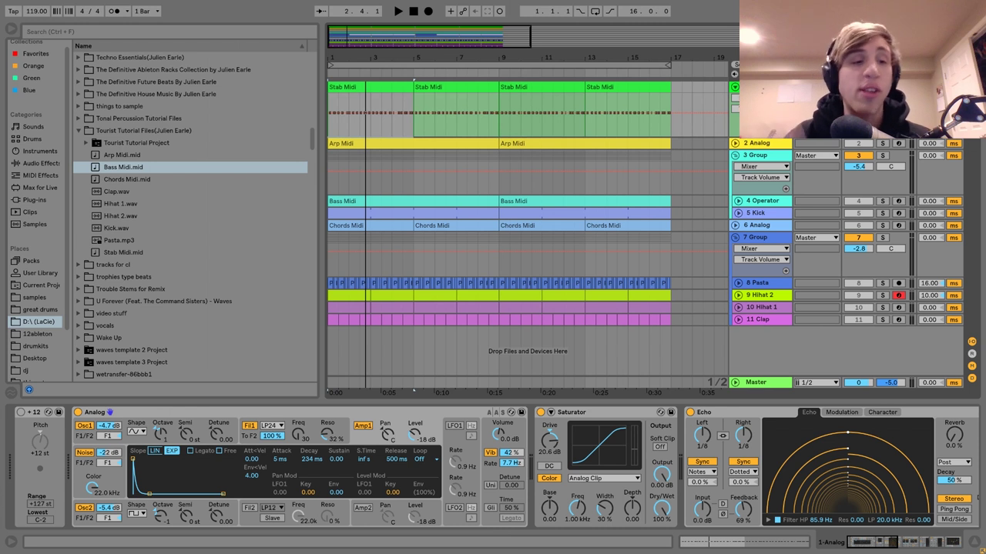
click(35, 415)
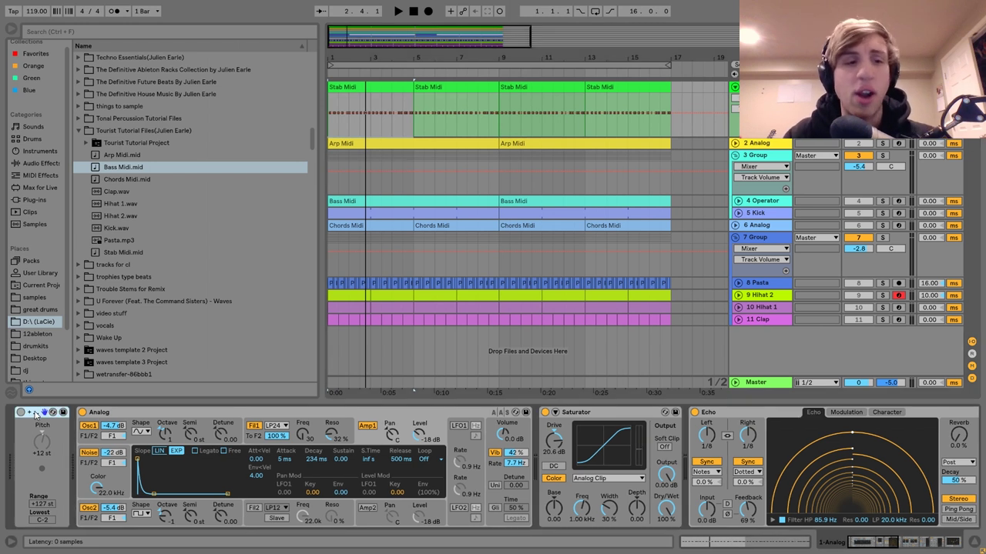
Delete the Pitch device and compare the sound with oscillator 2 off and on
key(Delete)
click(84, 445)
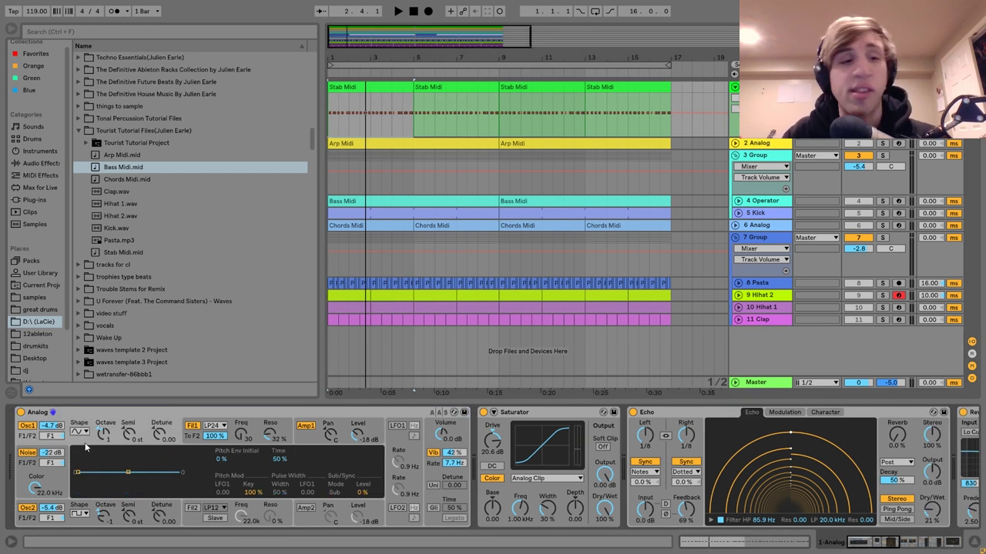
click(74, 509)
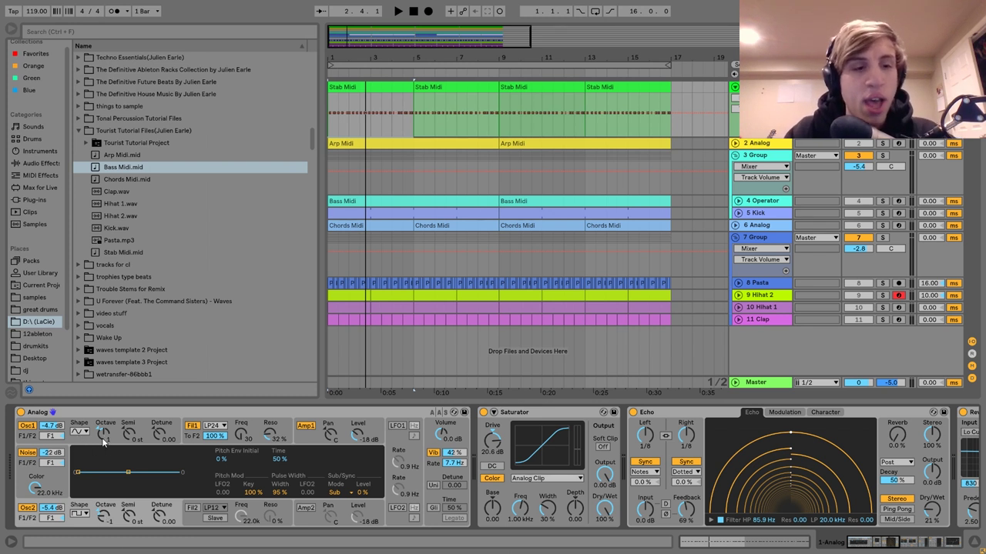
key(space)
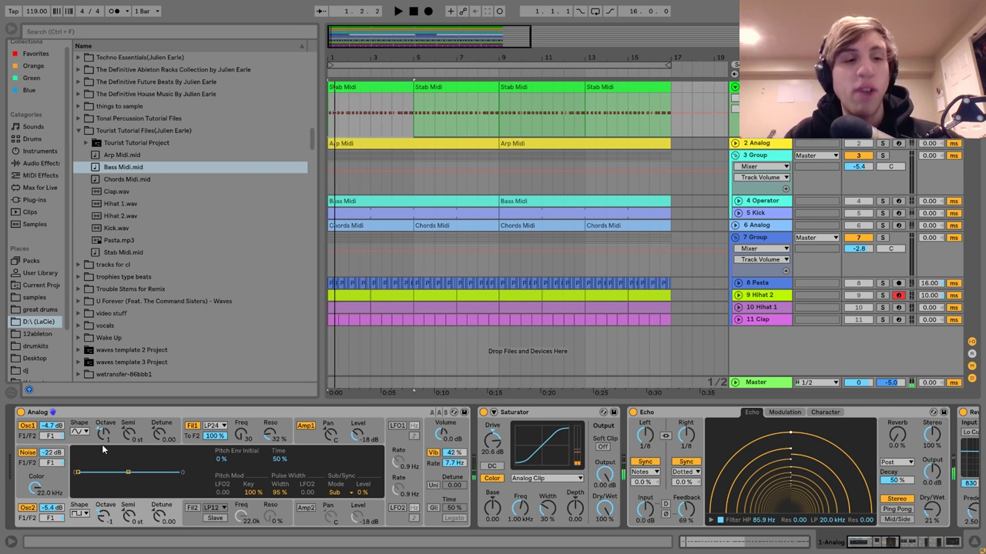
click(26, 511)
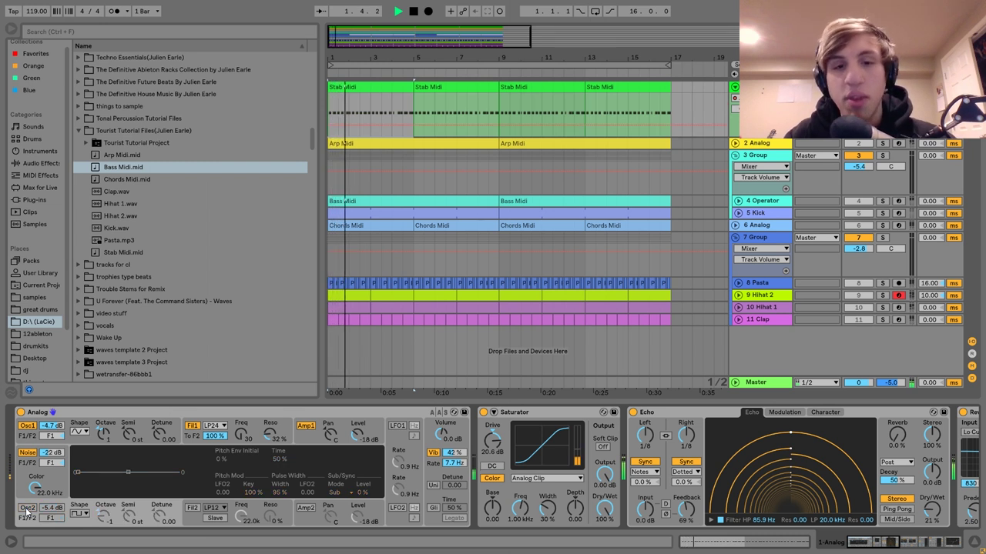
click(27, 510)
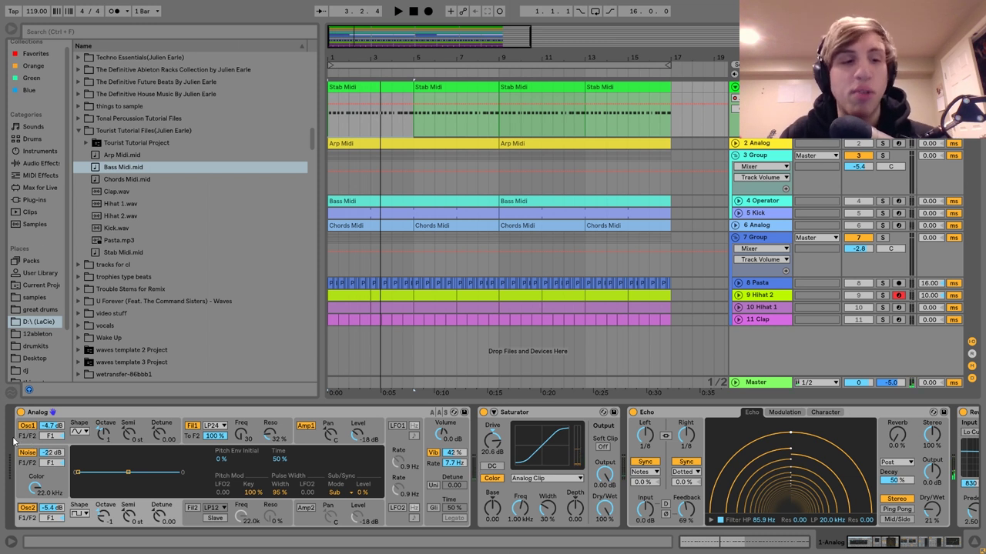
Audition the song and show Analog's Filter 1 envelope (5 ms attack, 1.25 s decay)
key(space)
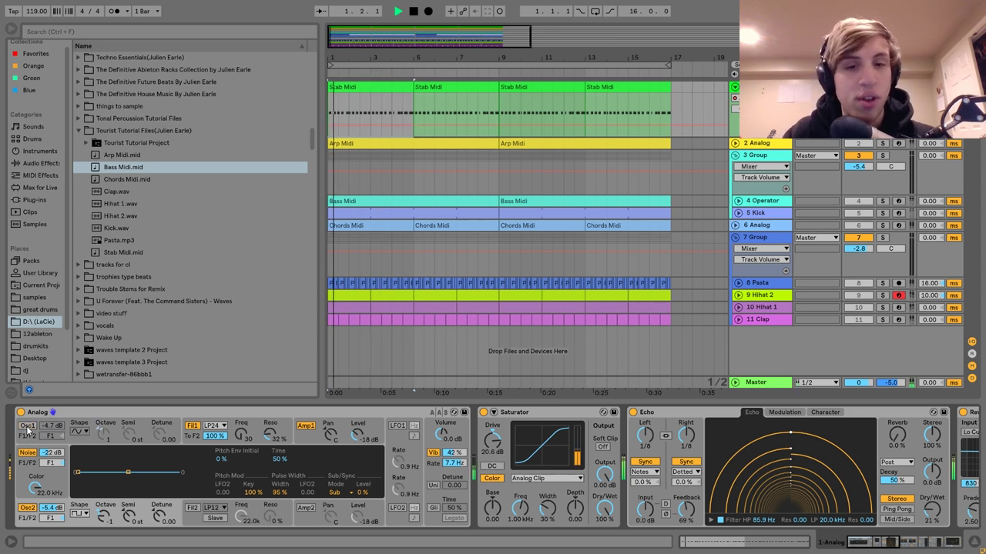
click(27, 432)
key(space)
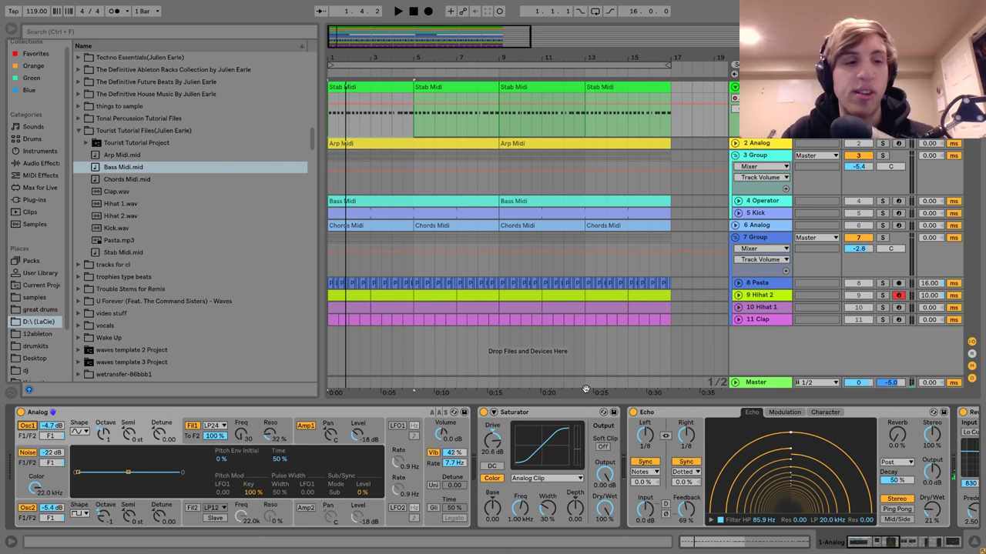
key(space)
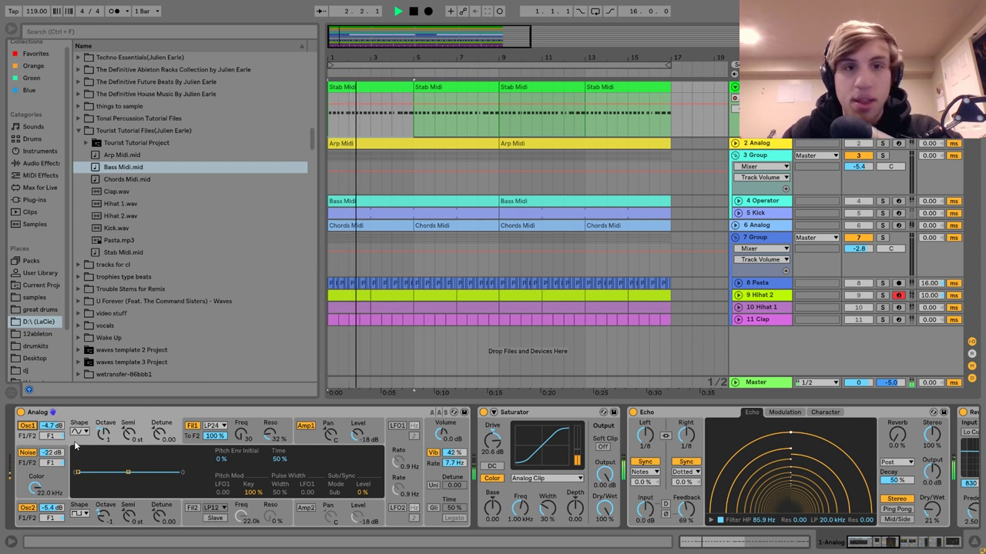
key(space)
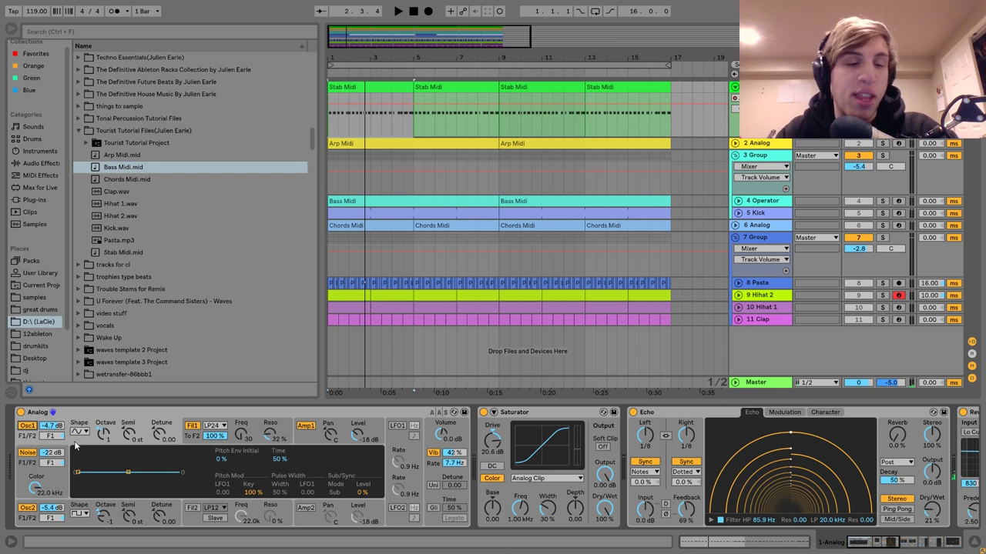
click(188, 441)
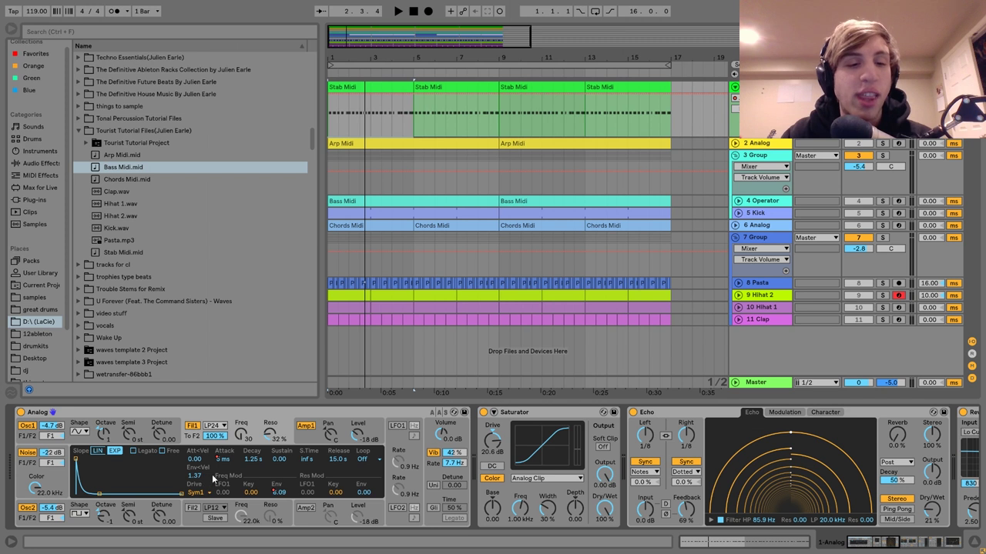
Set filter envelope amount to 0.00, re-enable automation, and show F1 Freq < Env in its own lane
drag(281, 497, 281, 492)
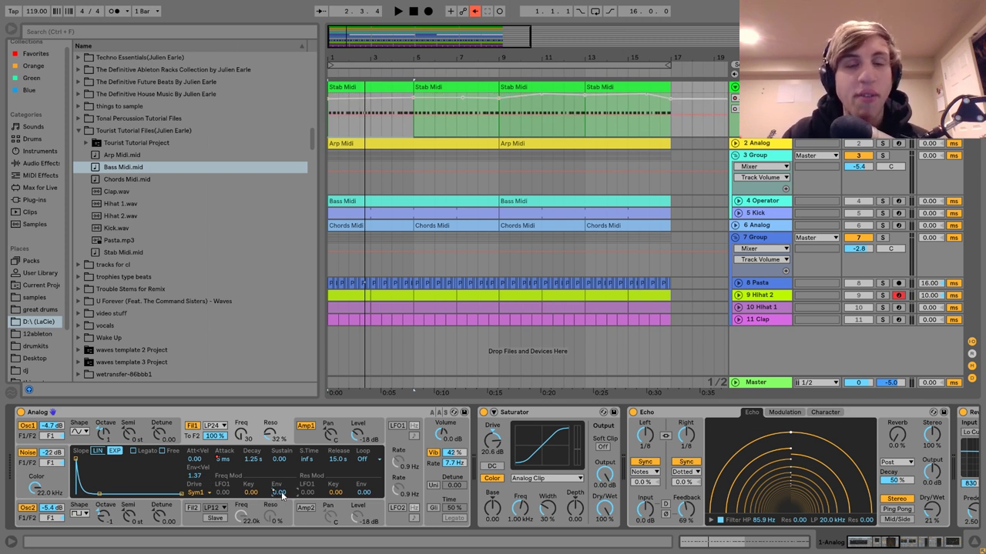
click(475, 11)
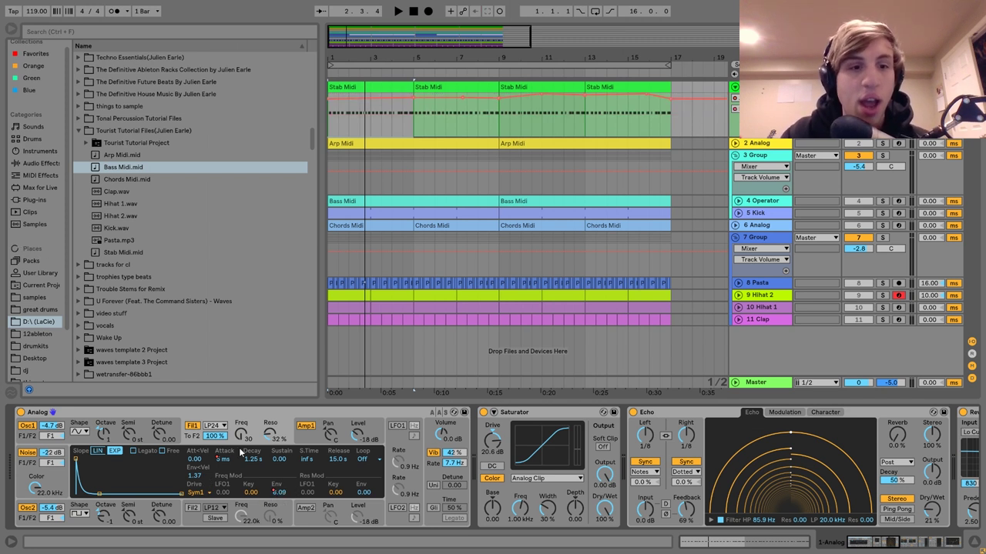
right_click(221, 461)
click(246, 467)
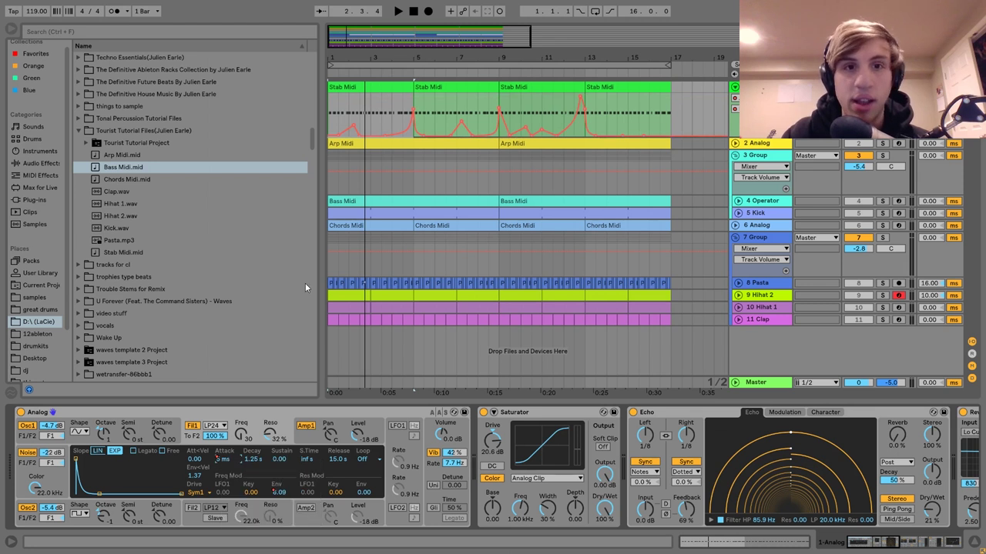
right_click(281, 495)
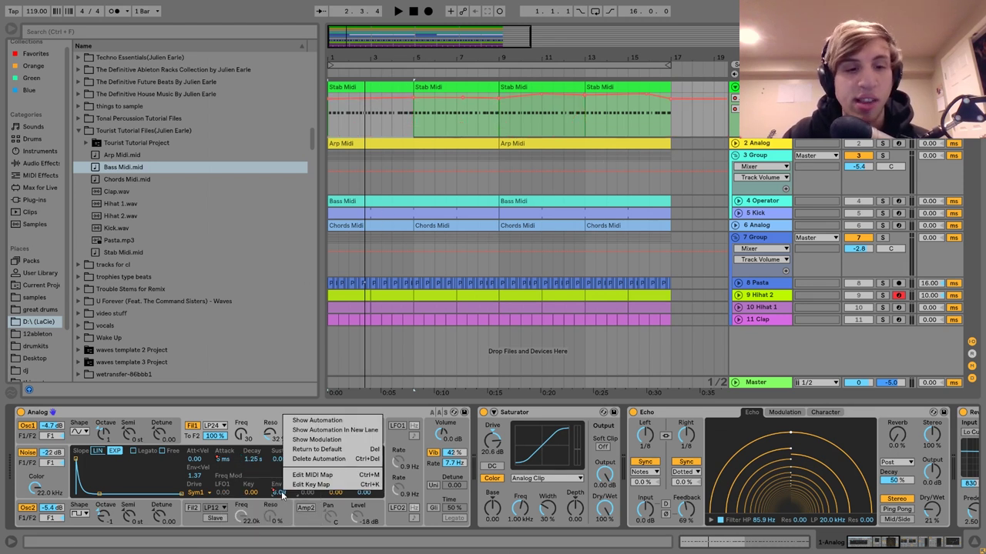
click(344, 431)
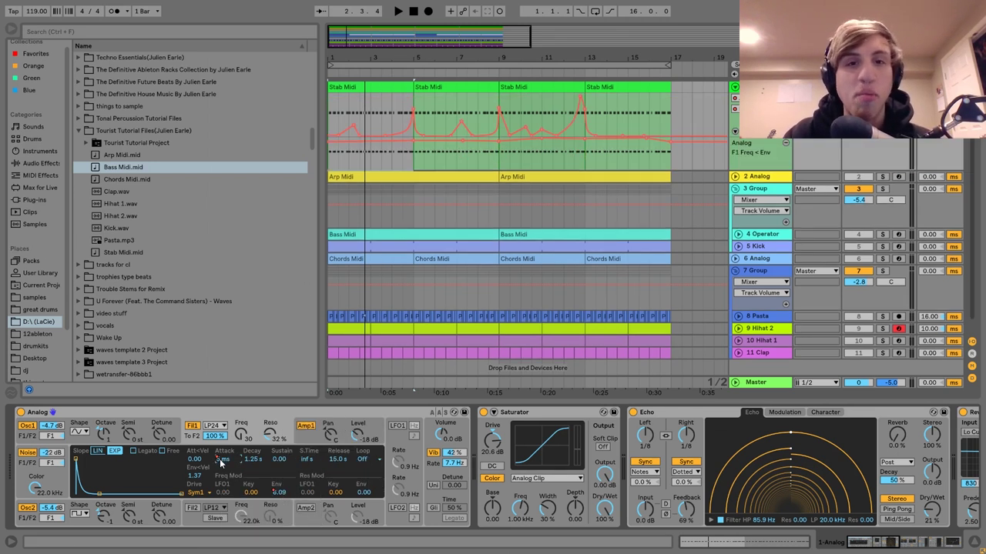
Adjust the filter envelope attack while playing, then replay from bar 3.3.1
key(space)
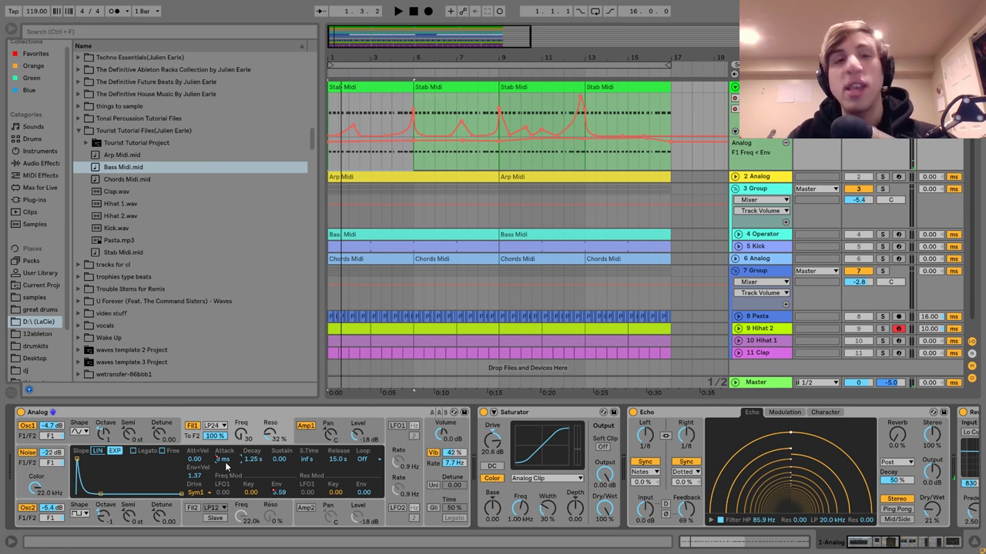
drag(225, 465, 238, 444)
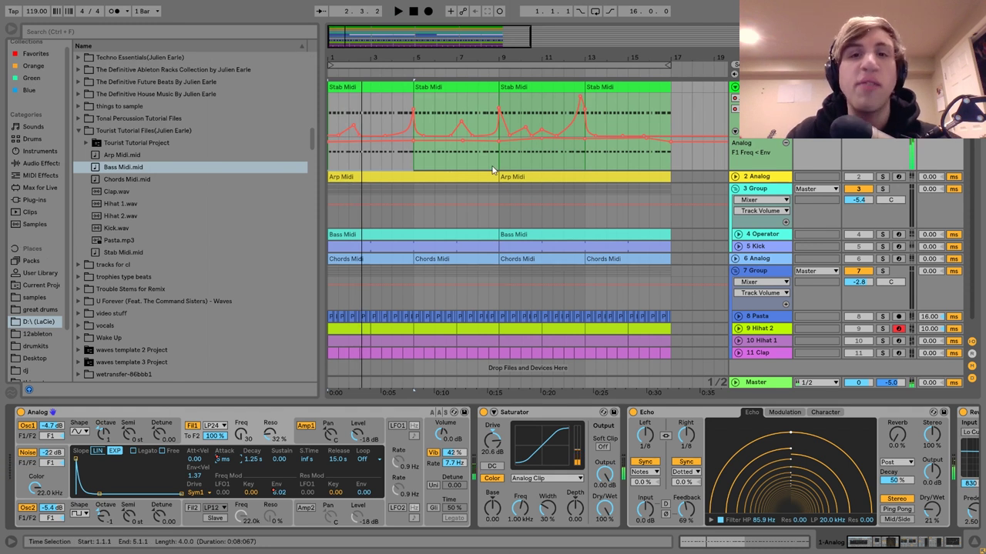
click(381, 124)
key(space)
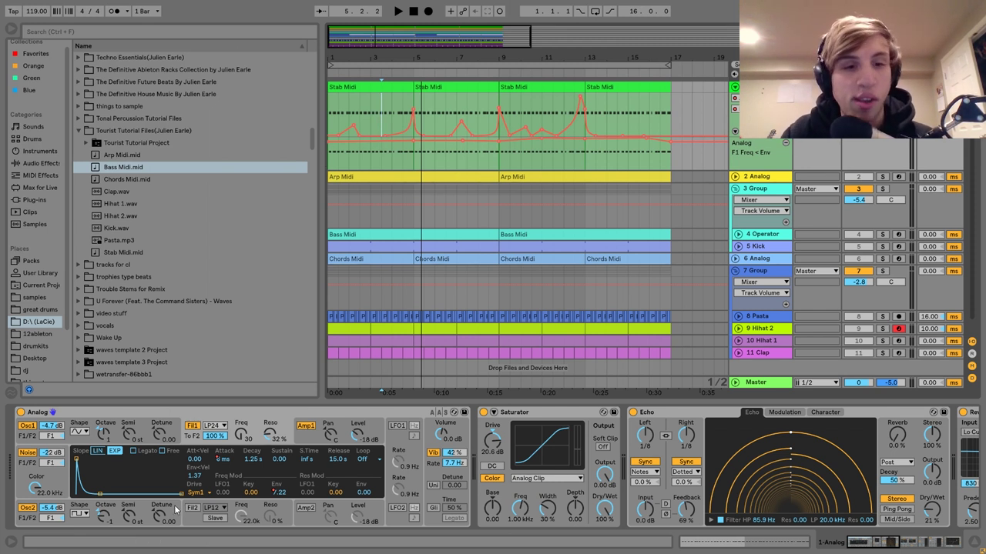
Show Analog's amp and global settings, then compare the Saturator bypassed and on
click(306, 428)
click(438, 475)
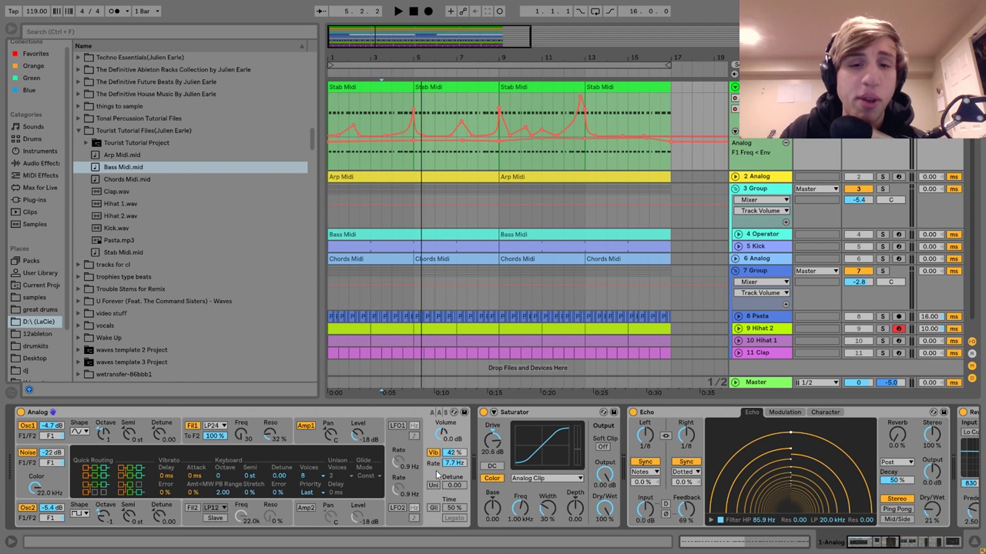
scroll(416, 458, right, 3)
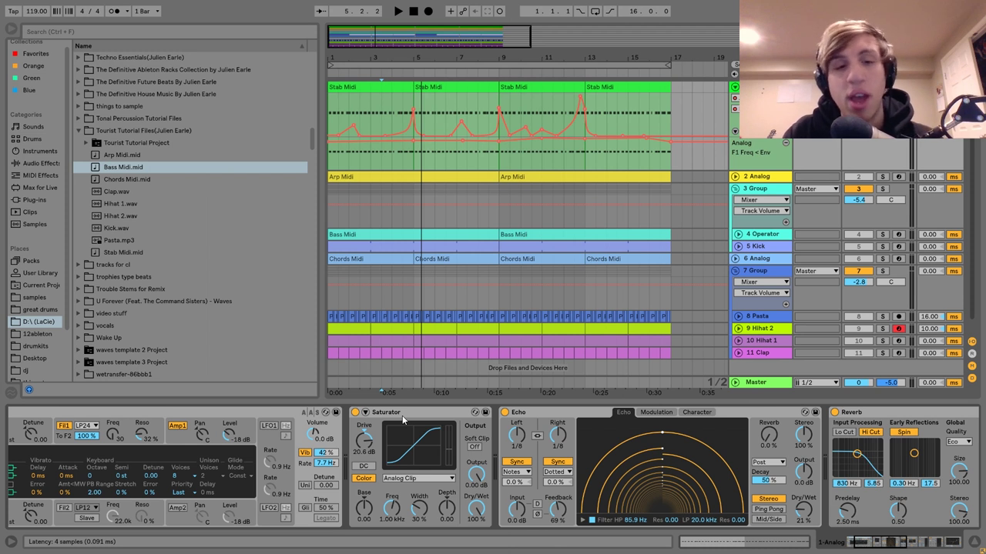
key(space)
click(355, 413)
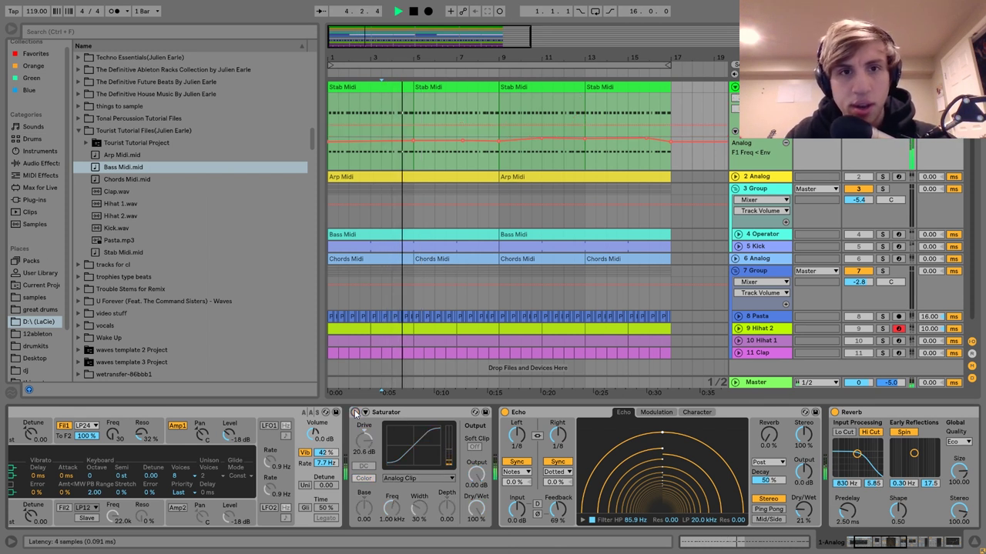
click(355, 412)
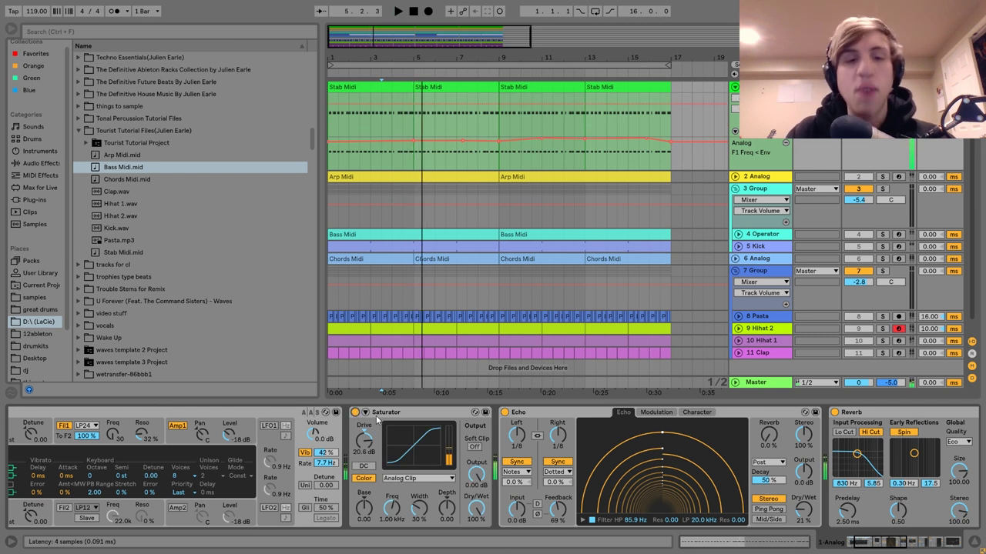
Scroll the stab chain to Reverb, Drum Buss, Compressor and EQ Eight while auditioning
scroll(377, 420, up, 3)
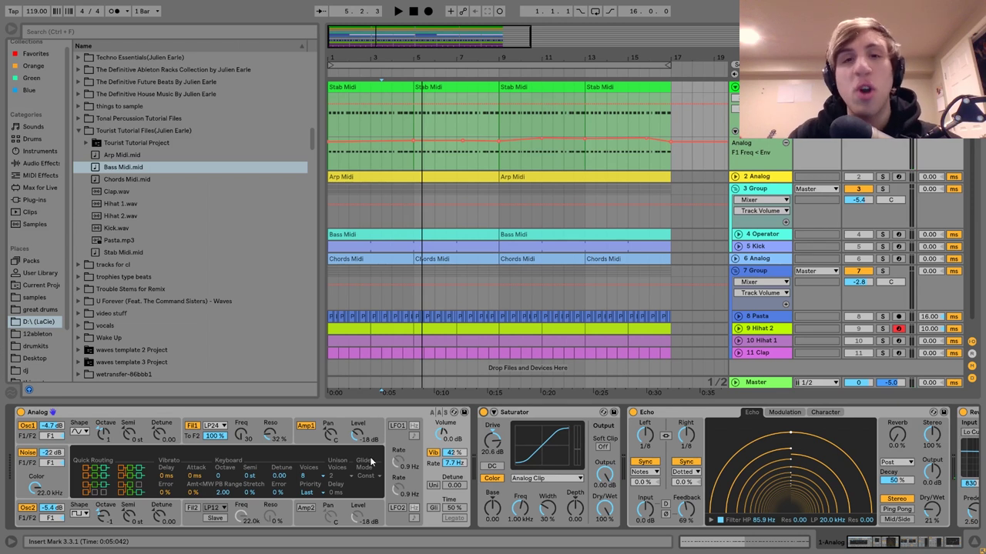
key(space)
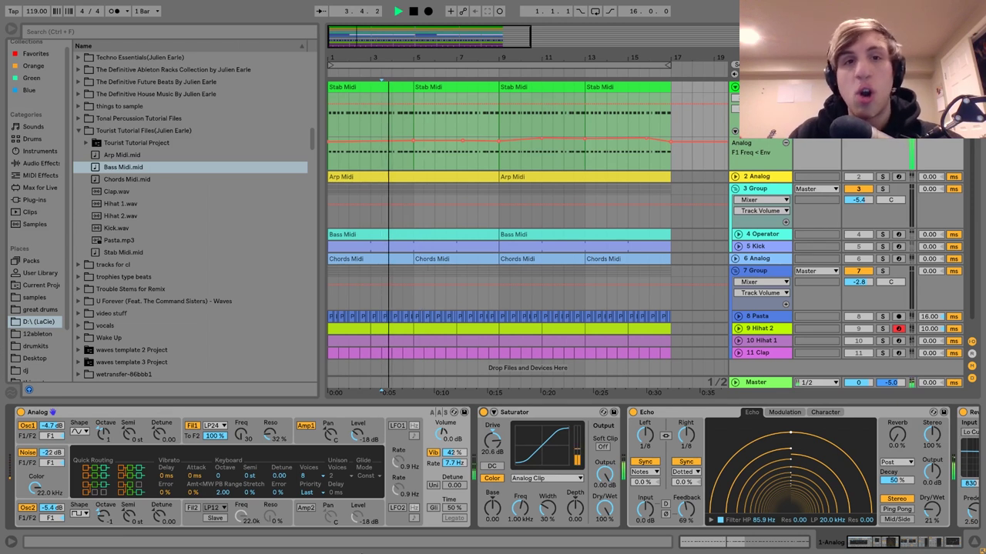
scroll(608, 474, down, 4)
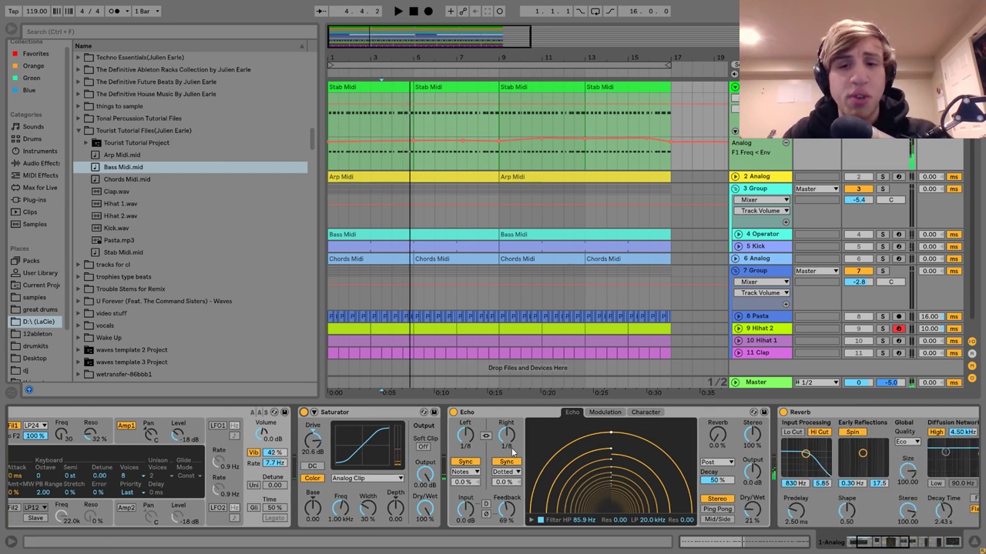
scroll(755, 508, down, 3)
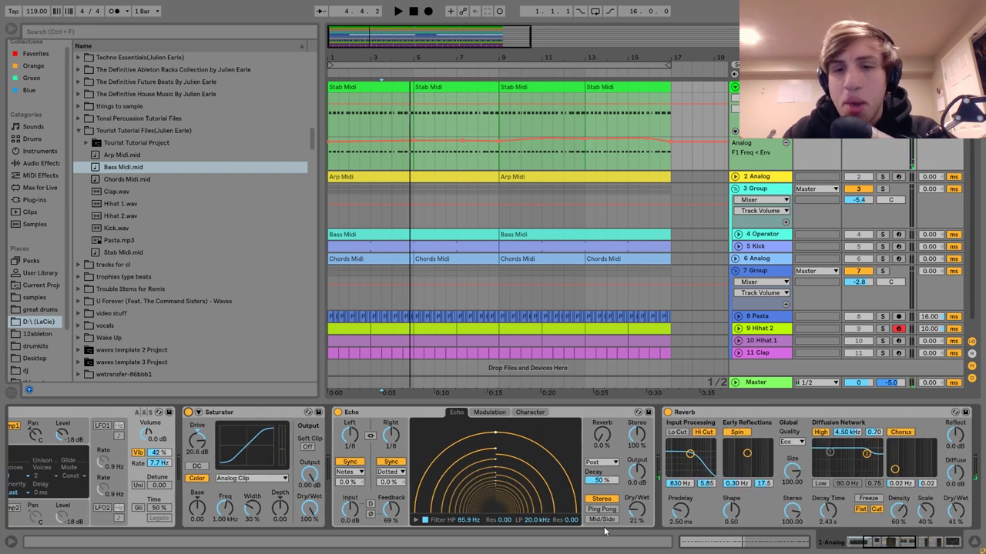
key(space)
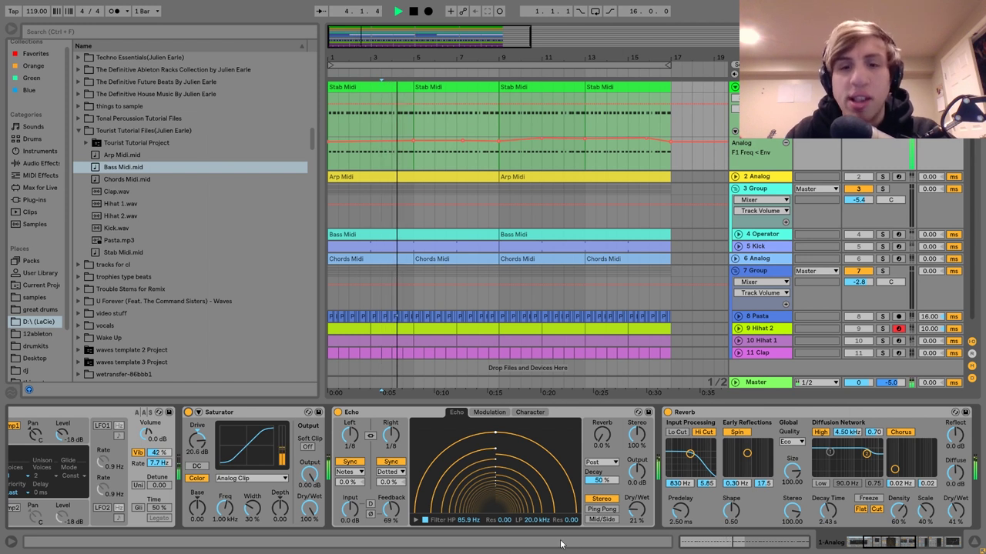
scroll(612, 523, down, 3)
key(space)
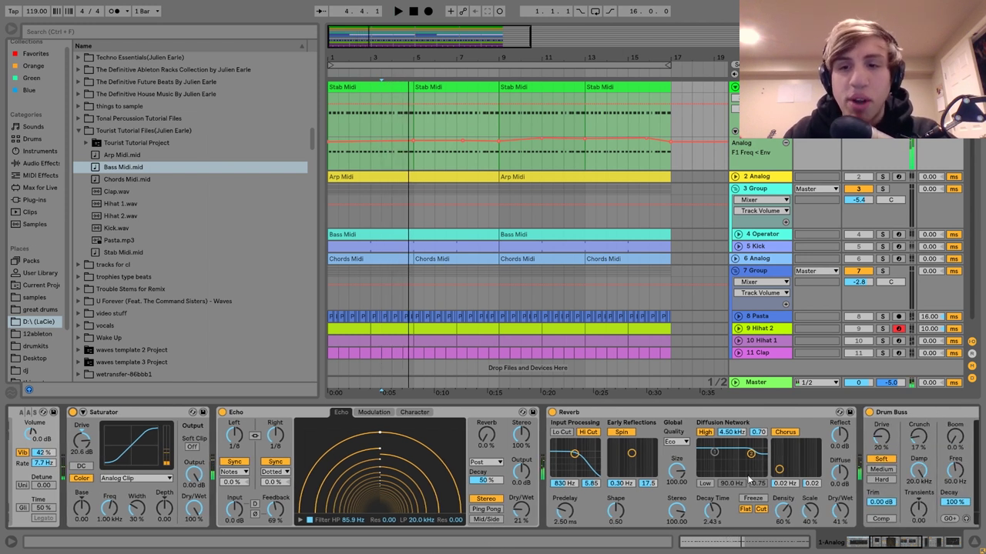
scroll(716, 524, down, 4)
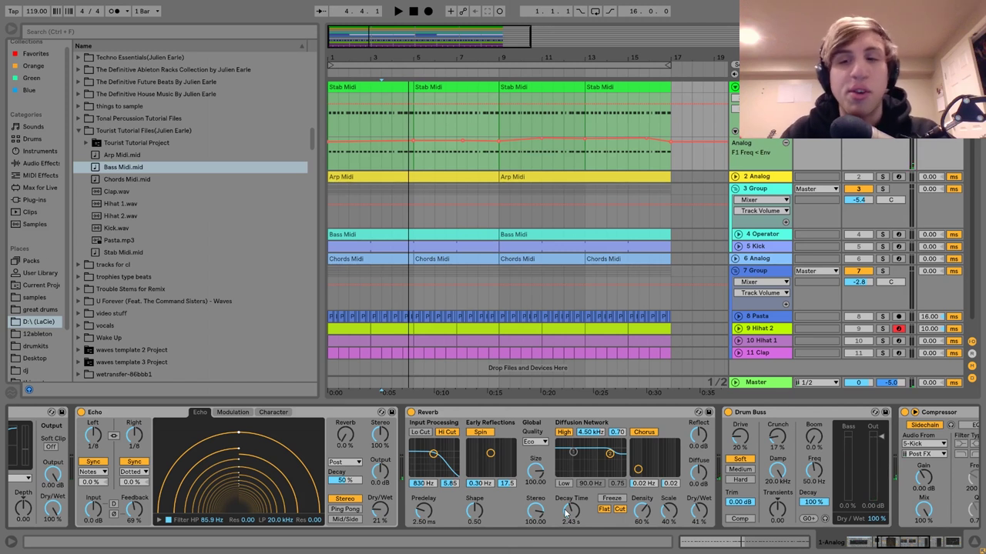
scroll(566, 512, down, 3)
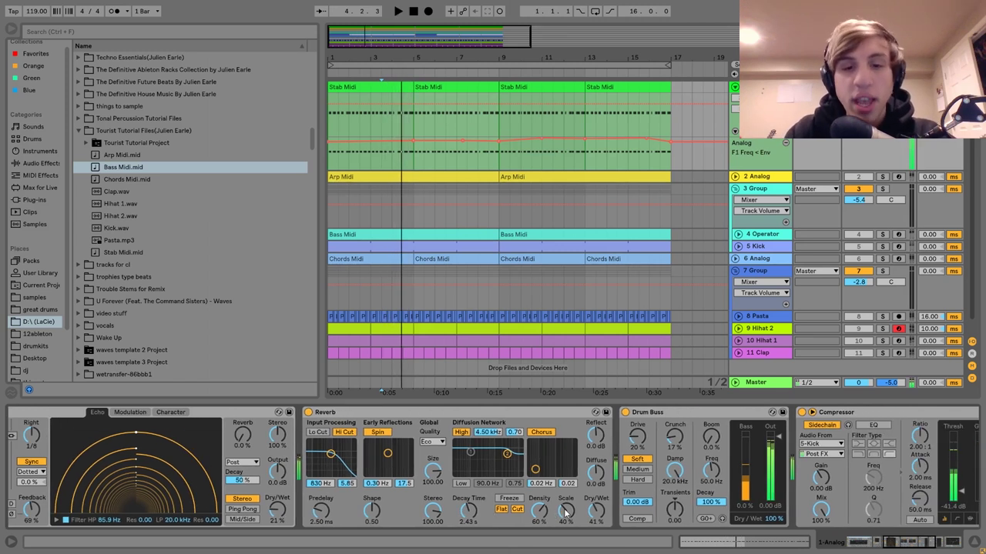
scroll(566, 512, down, 4)
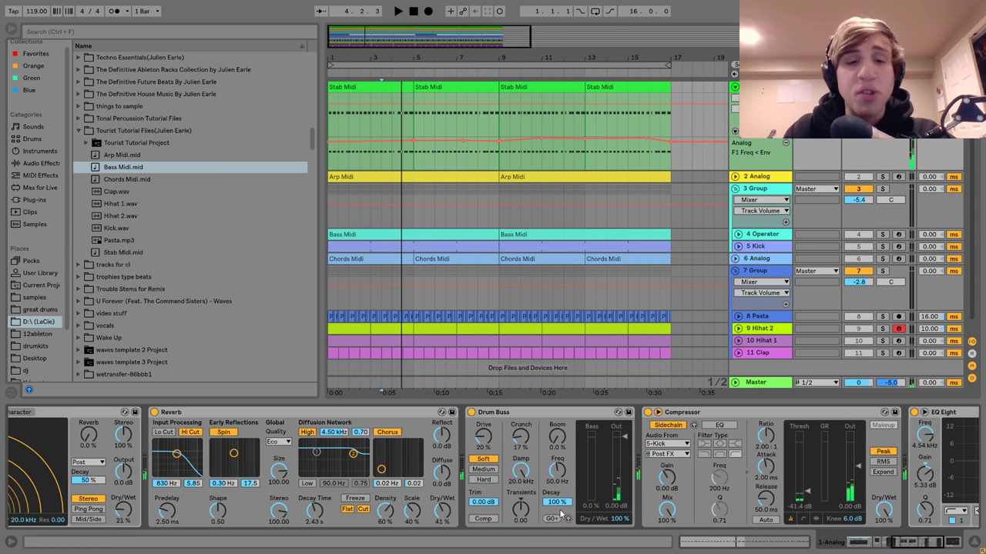
Compare the Drum Buss bypassed and on while playing the stab
click(506, 412)
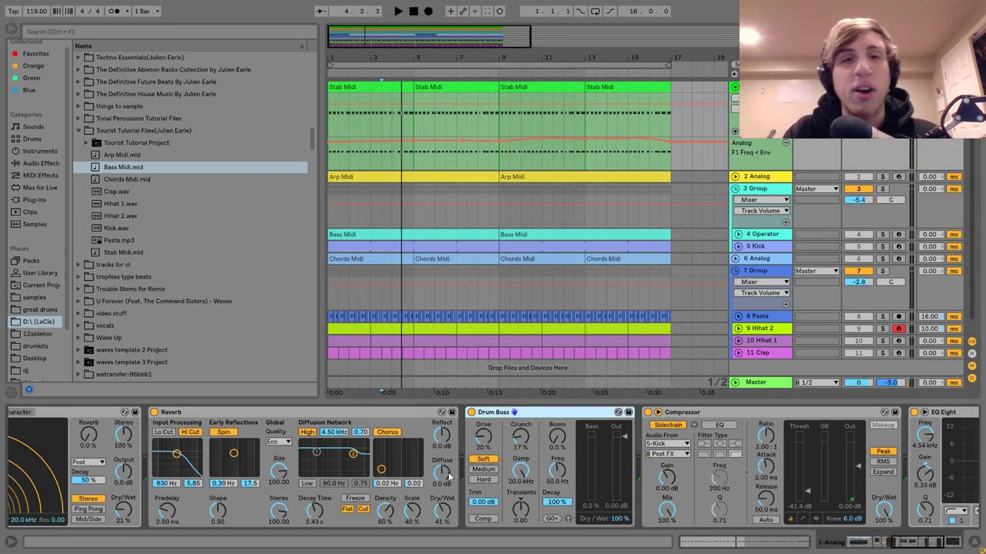
click(471, 412)
key(space)
click(471, 412)
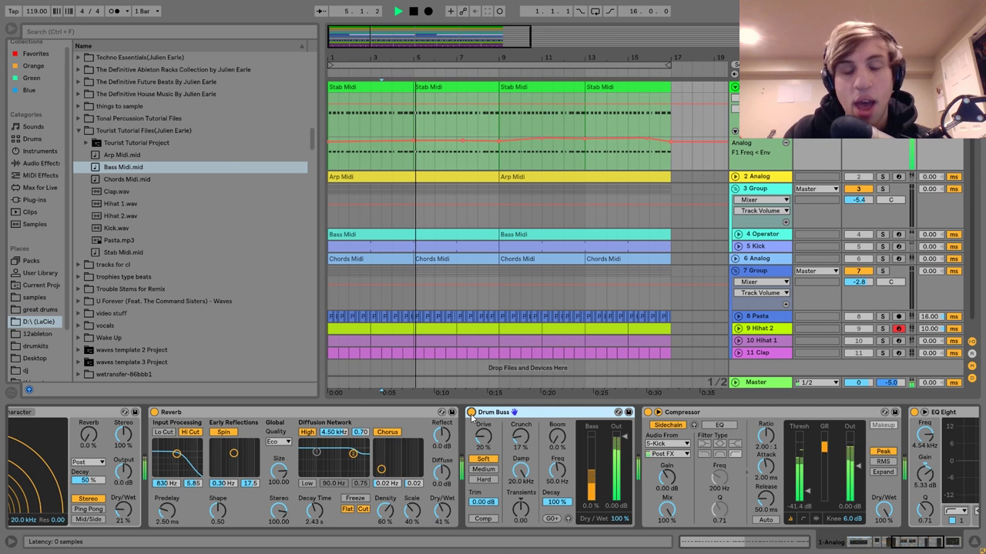
scroll(379, 497, left, 3)
scroll(380, 496, left, 6)
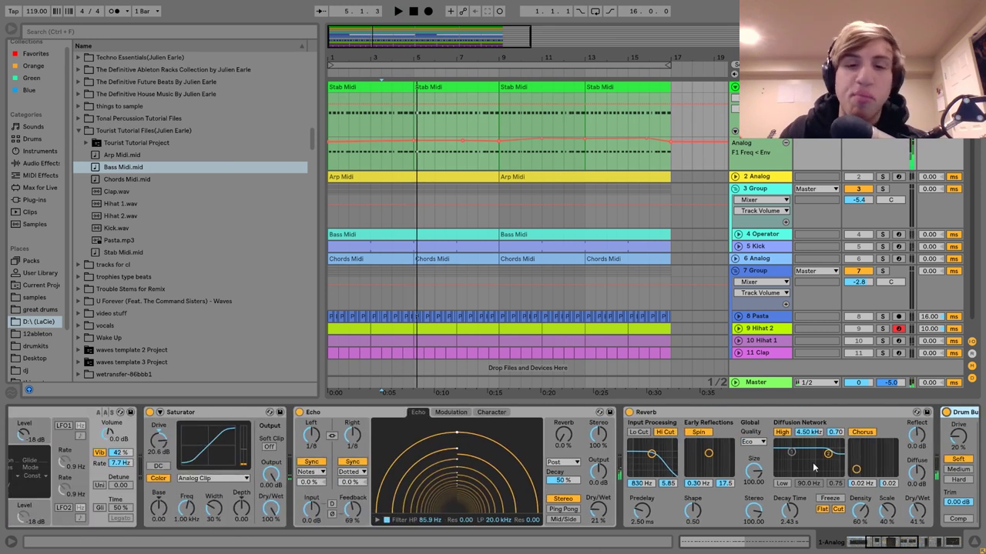
scroll(491, 466, right, 4)
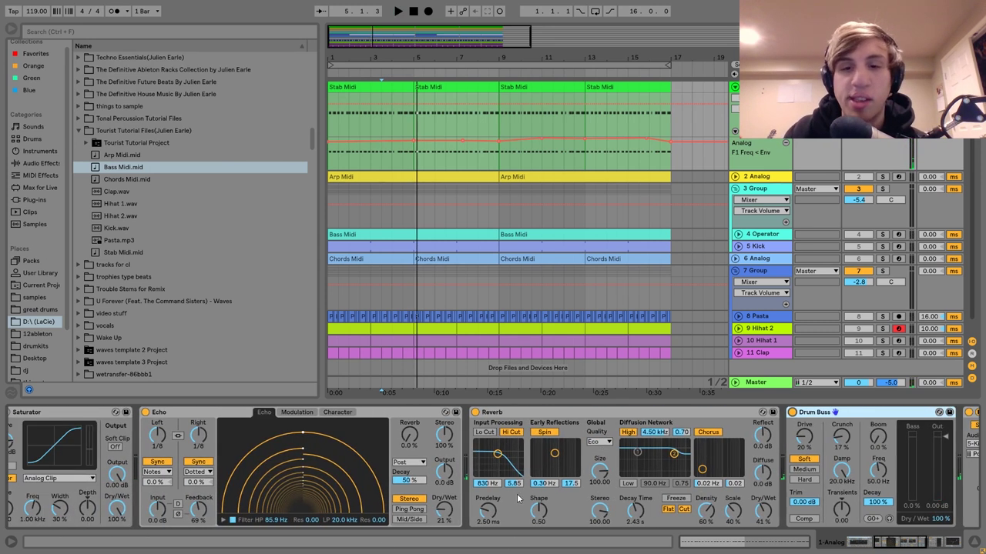
scroll(454, 462, right, 8)
key(space)
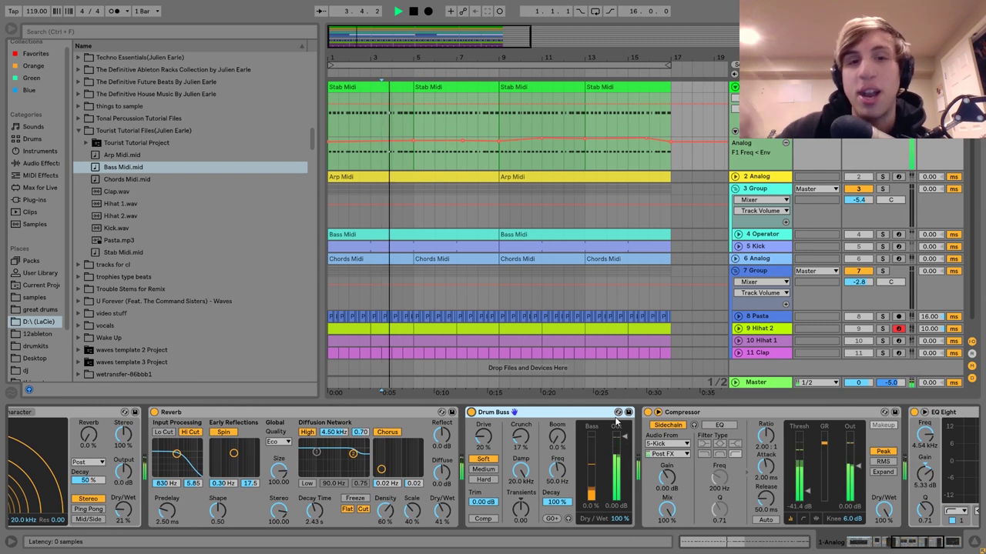
key(space)
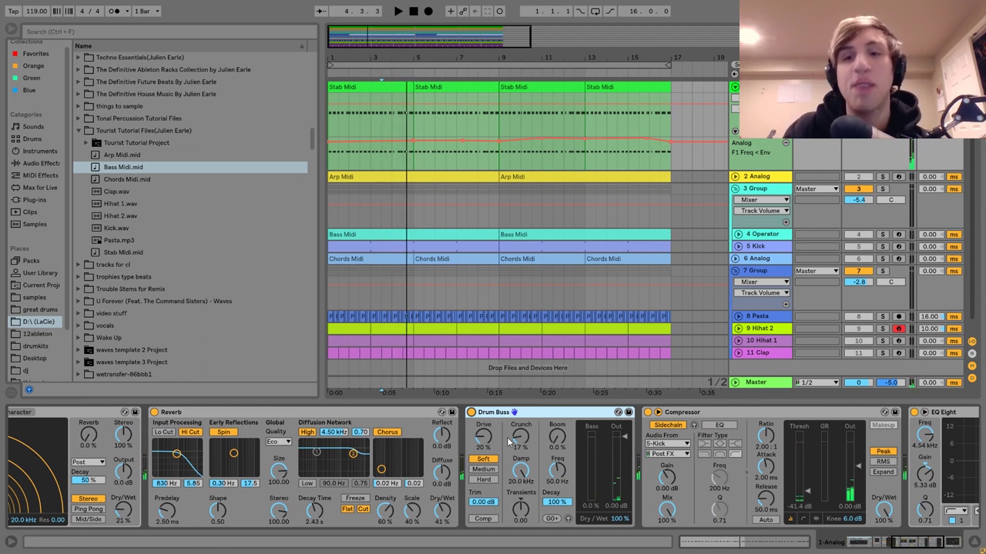
Dip EQ Eight band 3 to about 84 Hz, -3.6 dB and lower band 4 near 4.8 kHz
scroll(507, 437, right, 4)
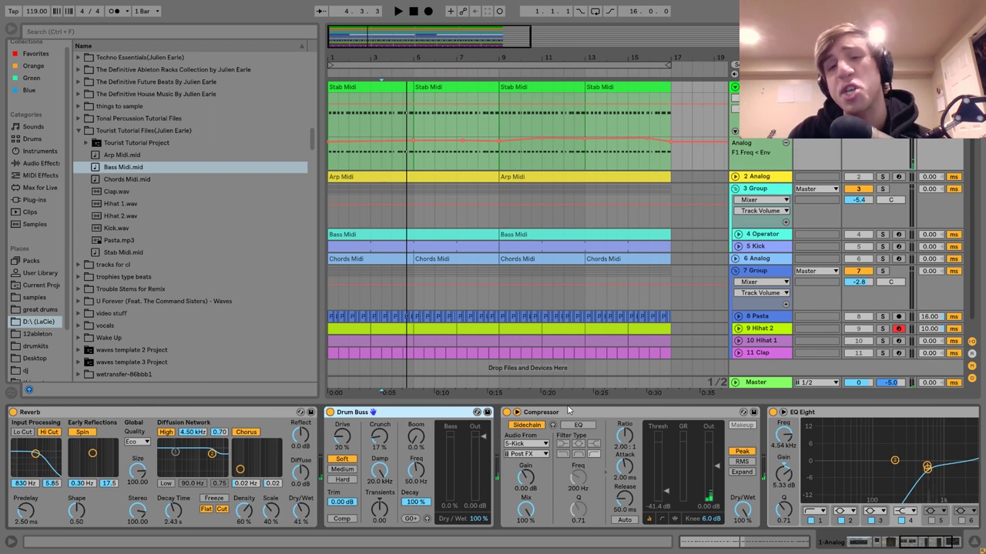
scroll(567, 408, right, 5)
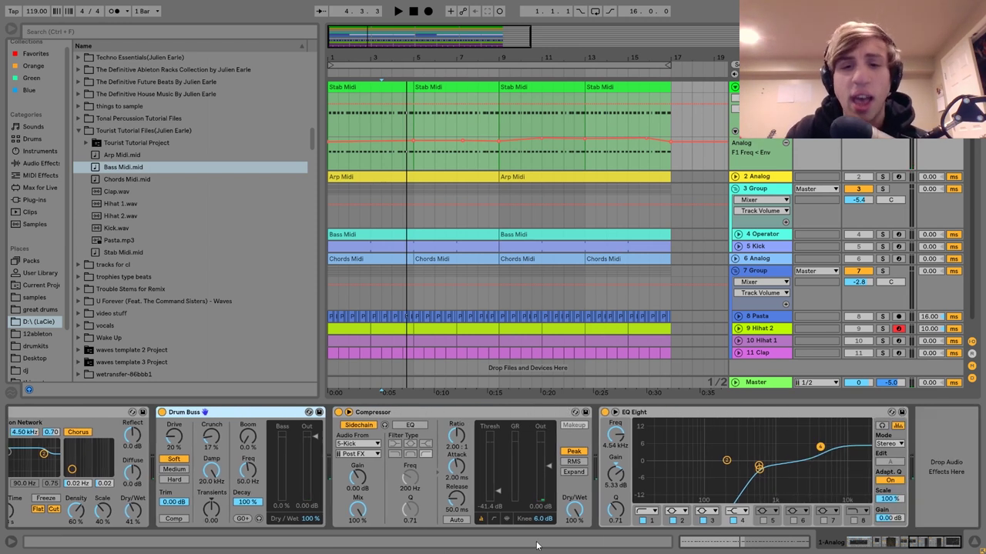
key(space)
mouse_move(758, 466)
mouse_down()
mouse_move(701, 471)
mouse_move(750, 467)
mouse_up()
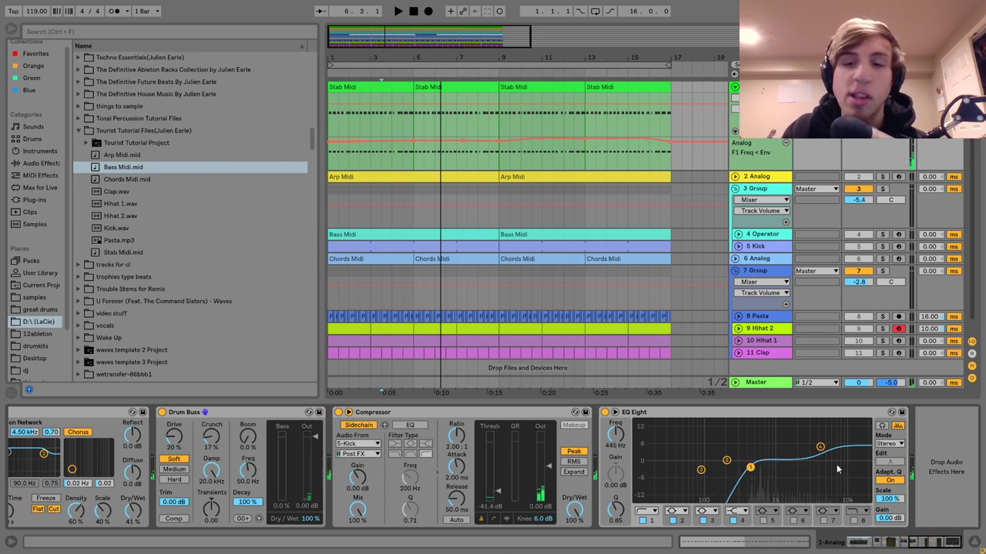
key(space)
mouse_move(820, 447)
mouse_down()
mouse_move(822, 460)
mouse_move(818, 452)
mouse_up()
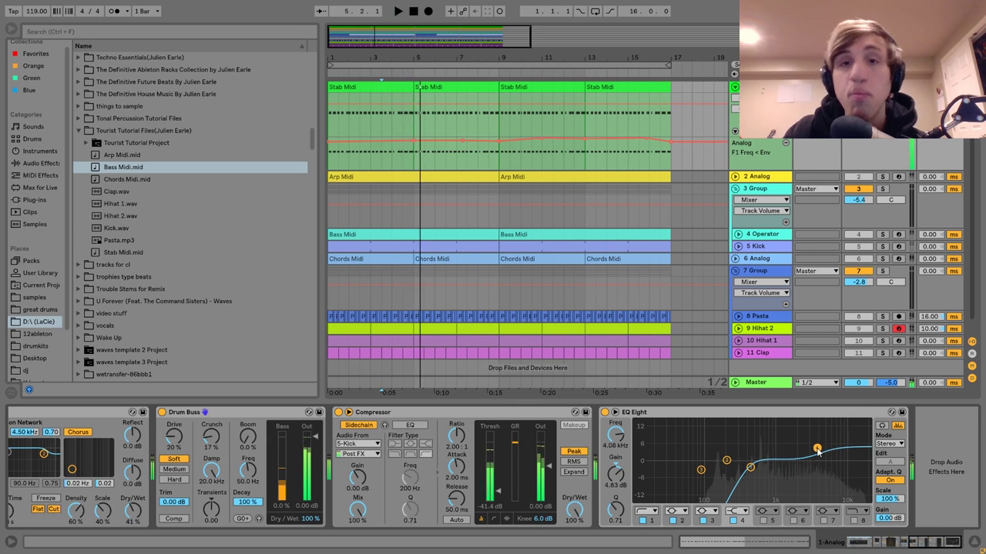
click(754, 176)
Unfold and solo 2 Analog, audition it, and open the Arp Midi clip's notes
click(735, 177)
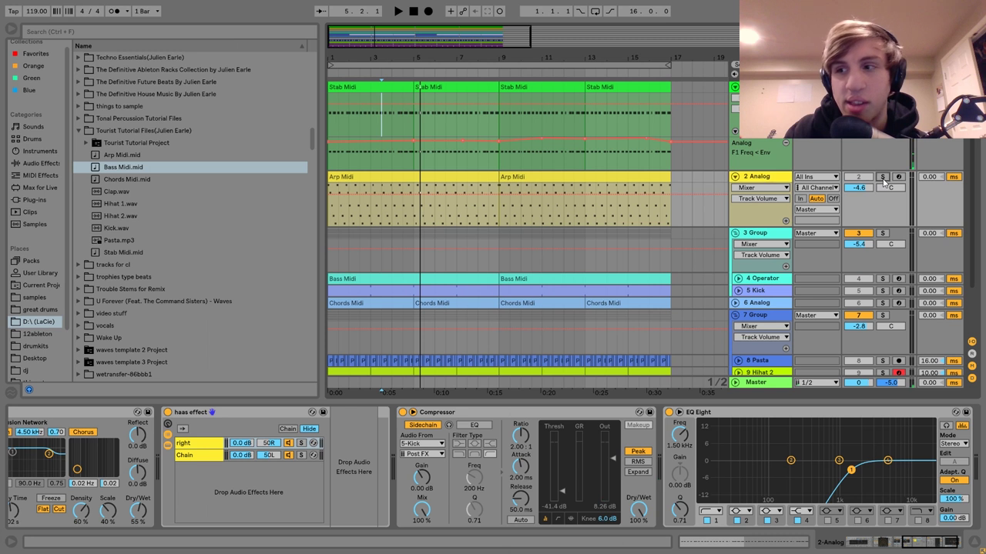
click(882, 177)
key(space)
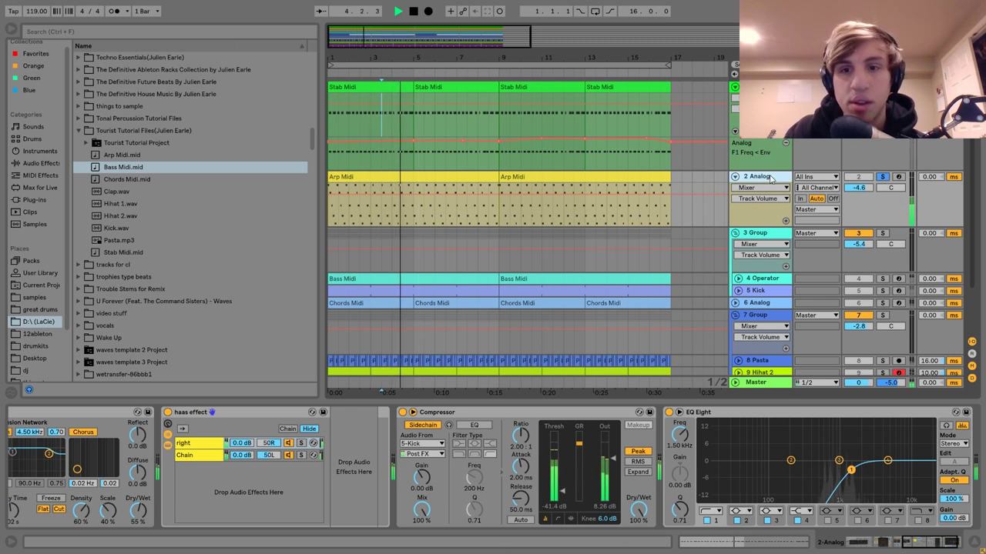
click(468, 176)
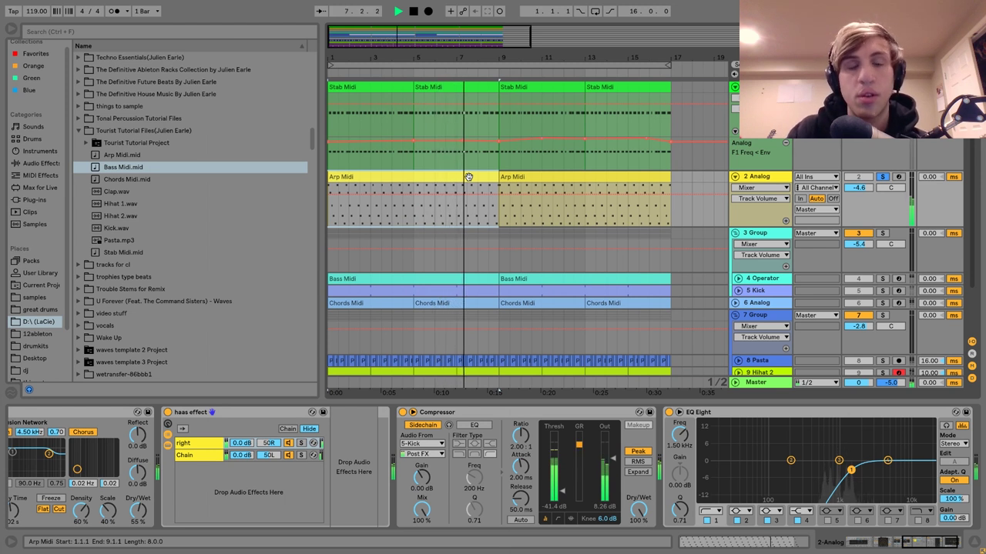
key(space)
double_click(468, 177)
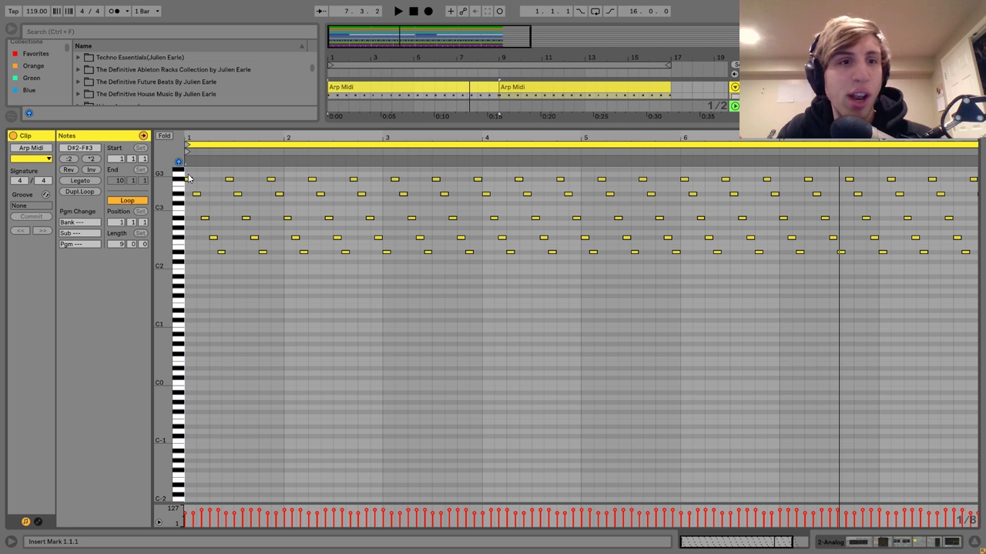
Select the arp's F#3, D#3, A#2 and F#2 notes while auditioning
click(189, 179)
key(space)
shift+click(195, 193)
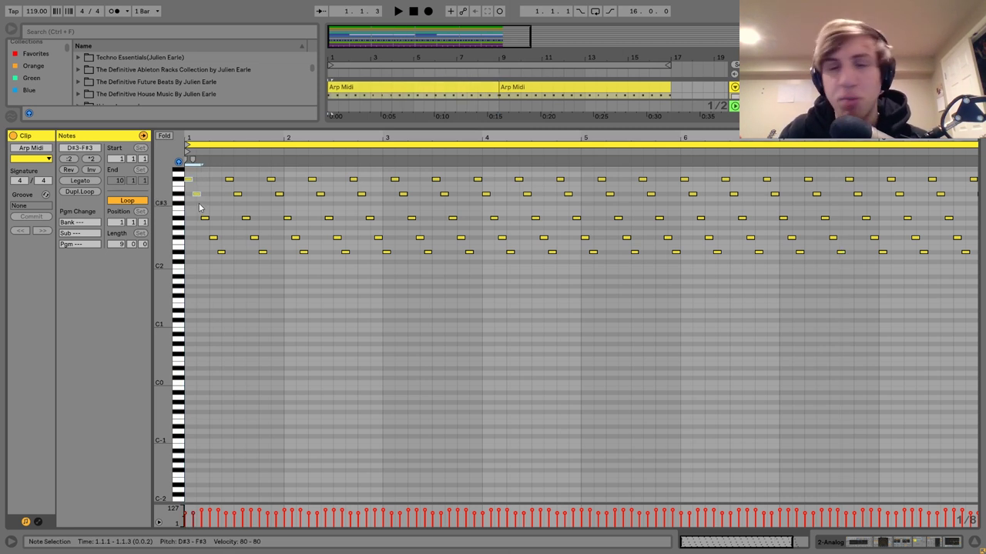
click(204, 219)
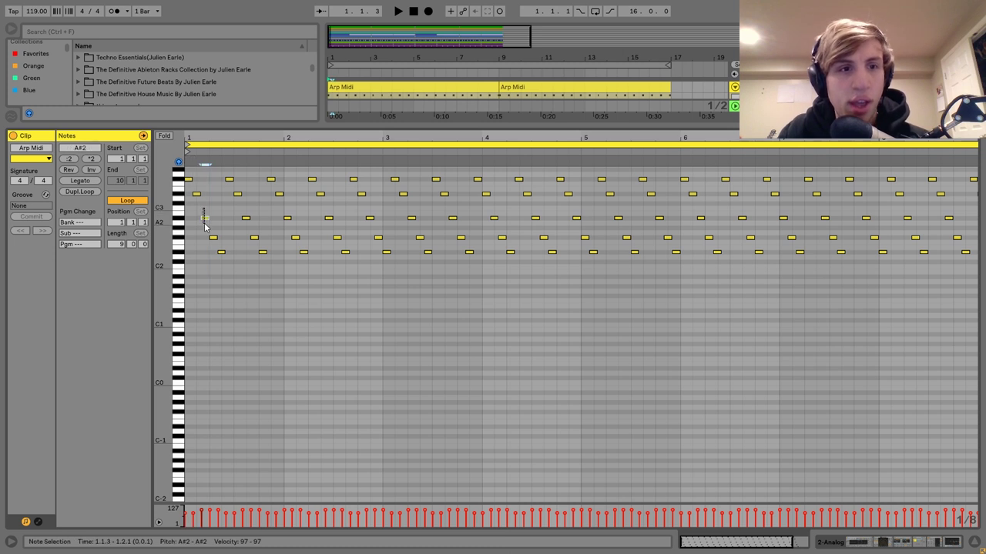
drag(211, 234, 224, 255)
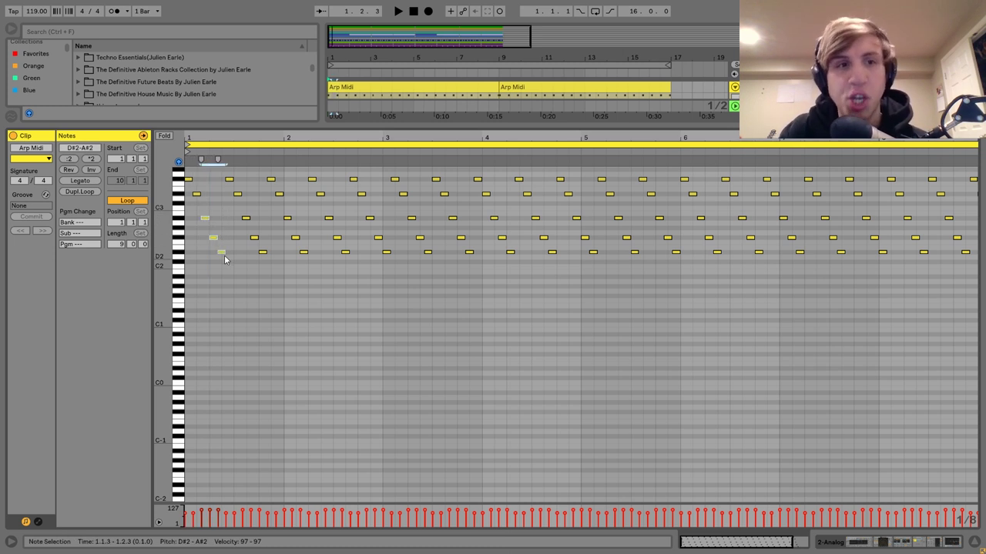
key(space)
key(space)
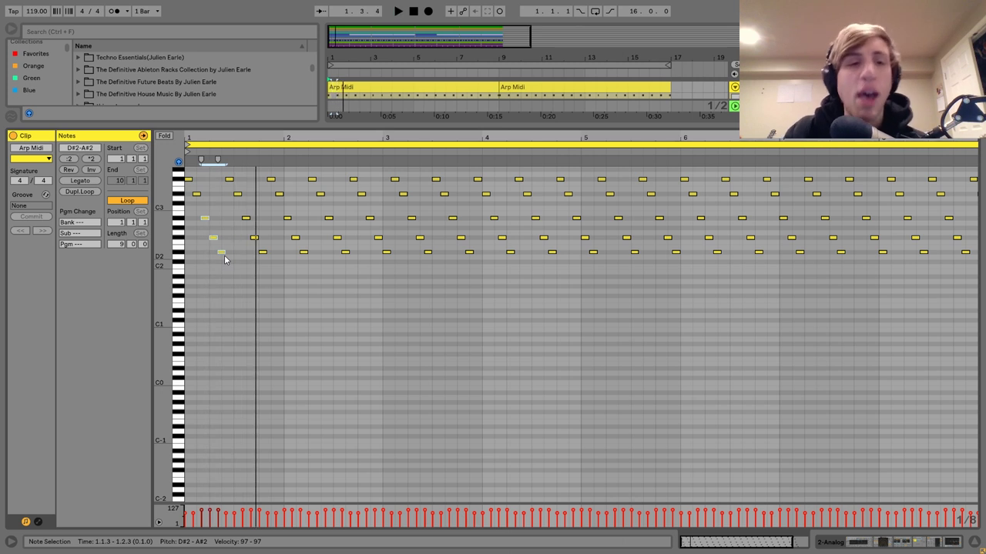
Set the note editor grid to 1/8 triplet and return to the device chain
right_click(236, 268)
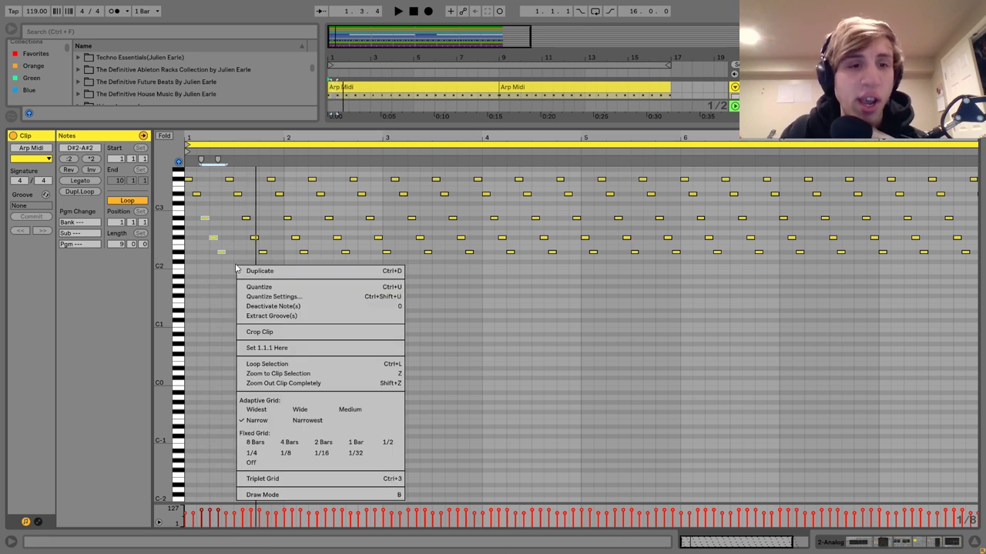
click(292, 454)
right_click(312, 404)
click(341, 383)
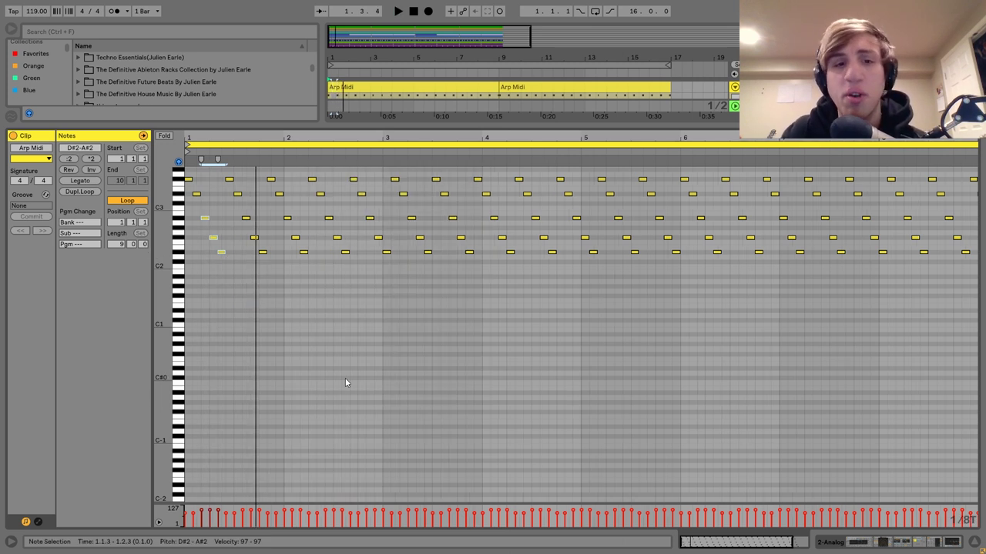
click(881, 543)
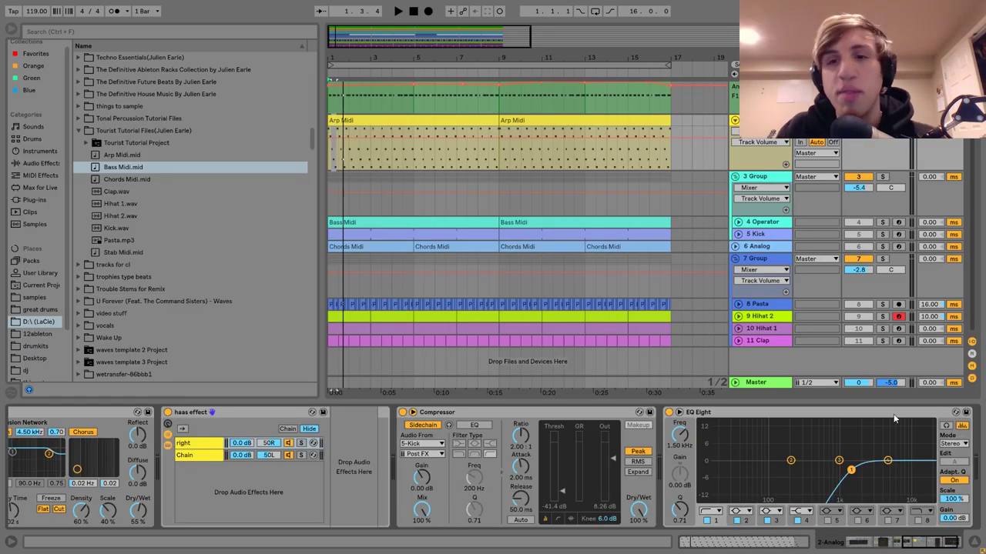
Solo the 4 Operator track, audition it briefly, and unfold it
click(883, 223)
key(space)
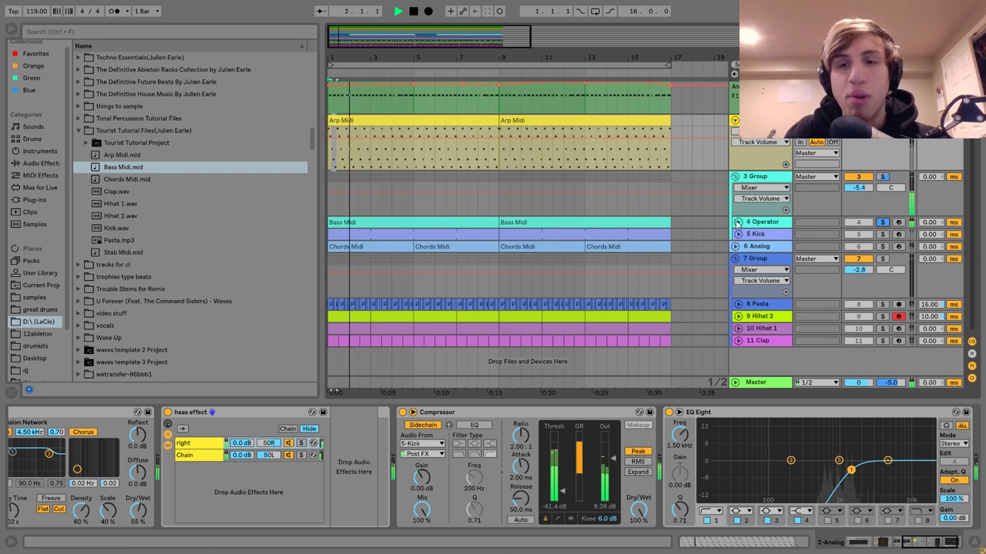
key(space)
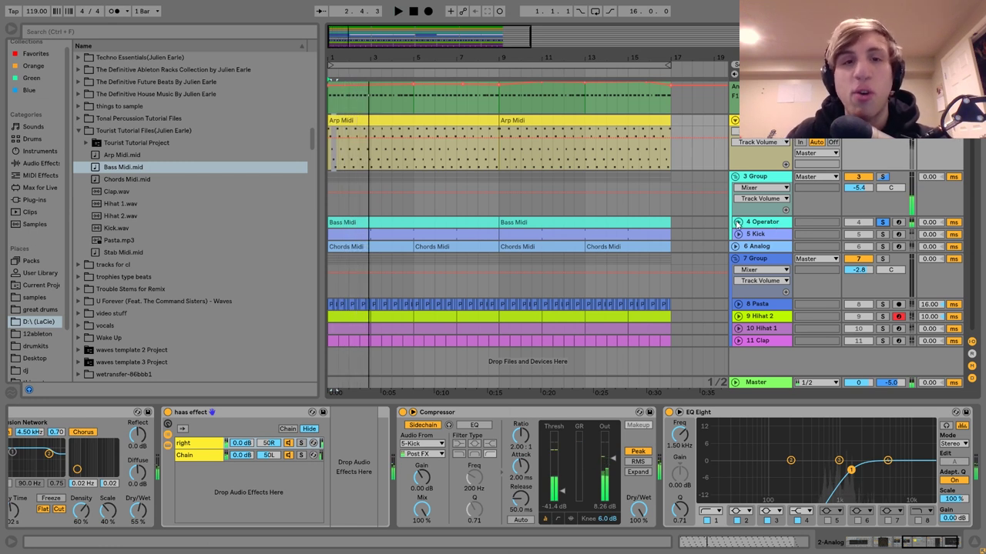
click(737, 223)
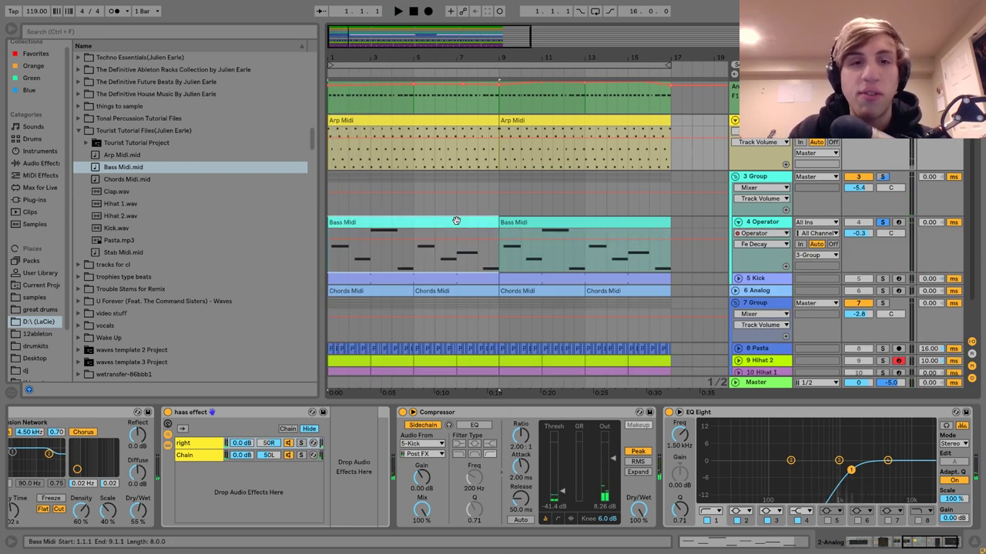
Inspect the Bass Midi notes (C1, G#1, G#0), then show 2 Analog's devices
double_click(455, 222)
click(271, 267)
drag(335, 267, 352, 356)
drag(431, 205, 433, 270)
drag(545, 292, 564, 388)
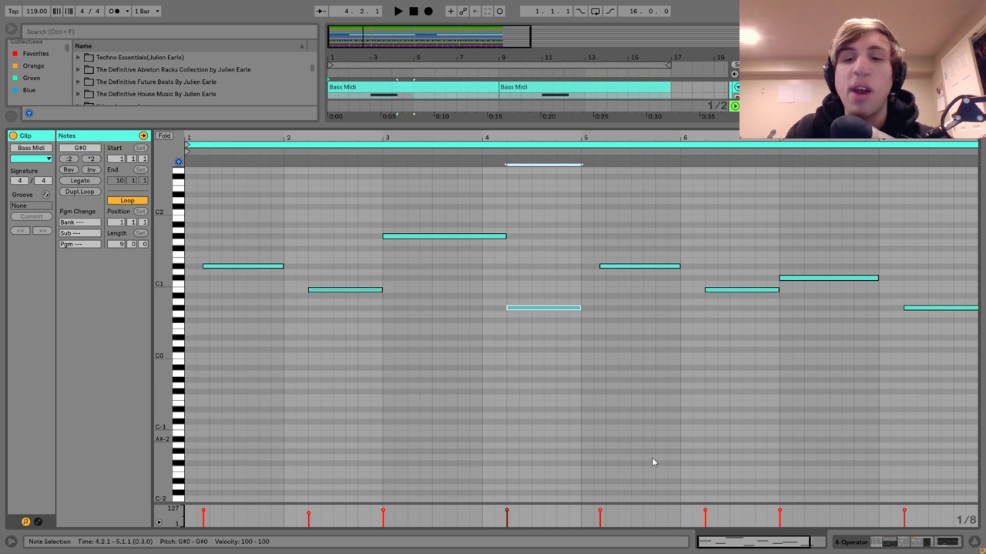
click(862, 542)
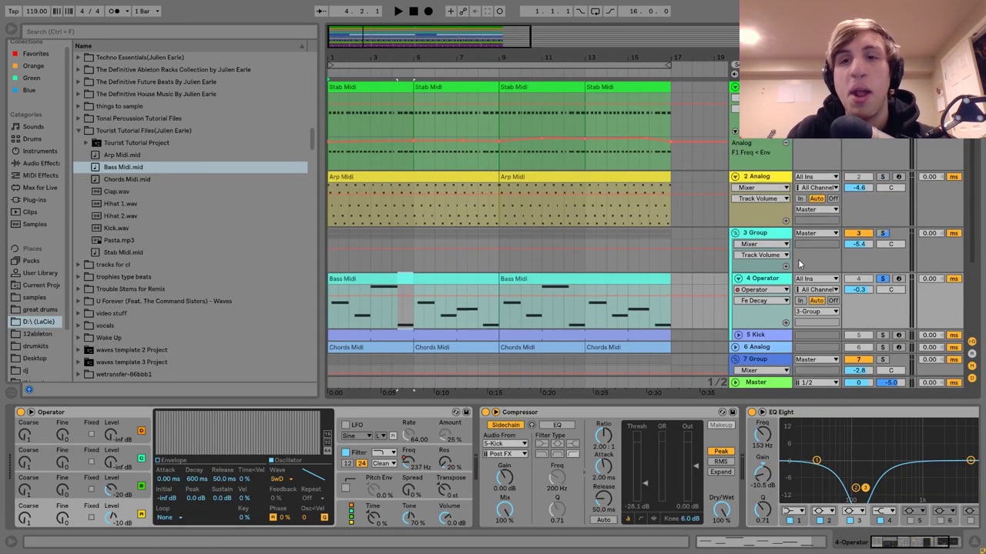
click(891, 177)
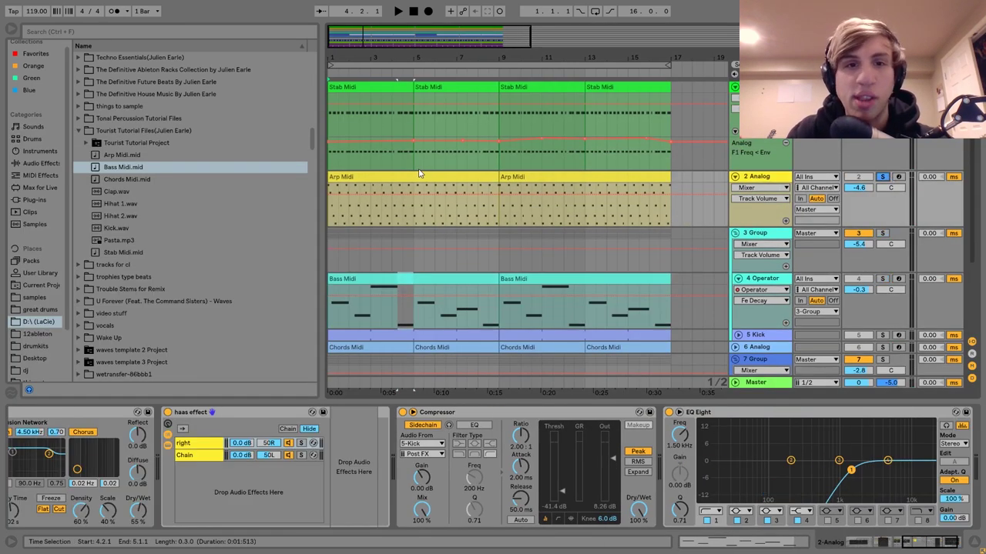
Audition the Arp Midi clip's notes, select the F#3 note near 1.2.3, and solo 4 Operator
double_click(355, 178)
key(space)
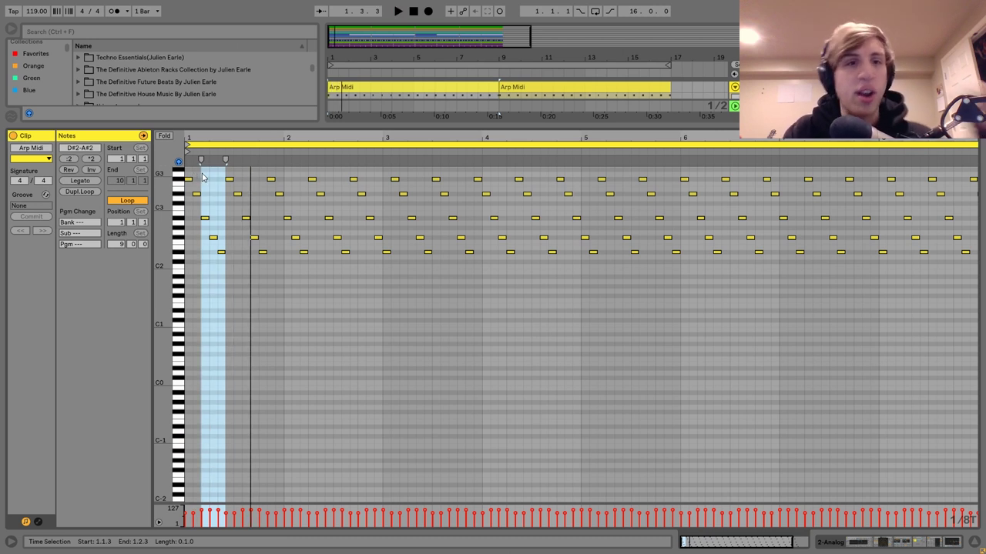
click(225, 180)
click(229, 180)
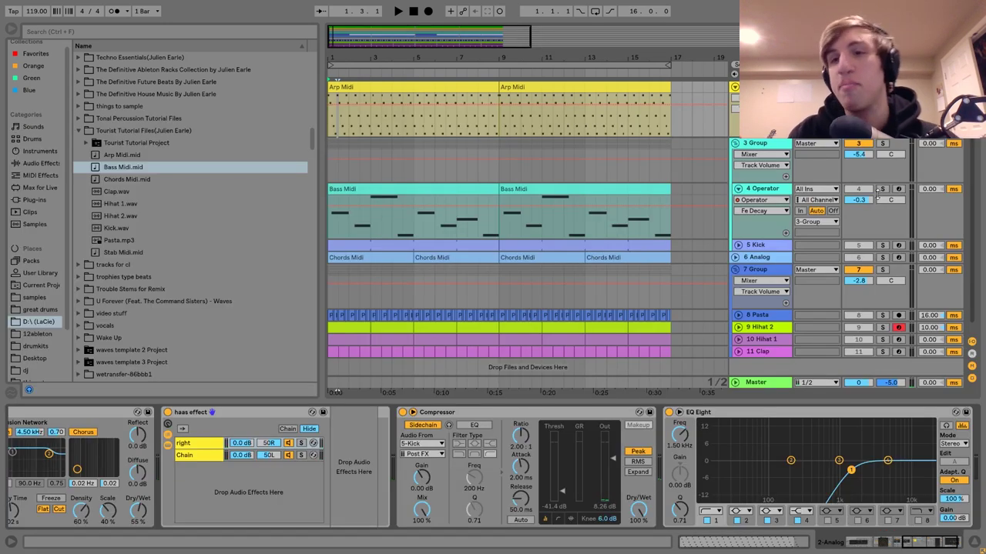
click(882, 190)
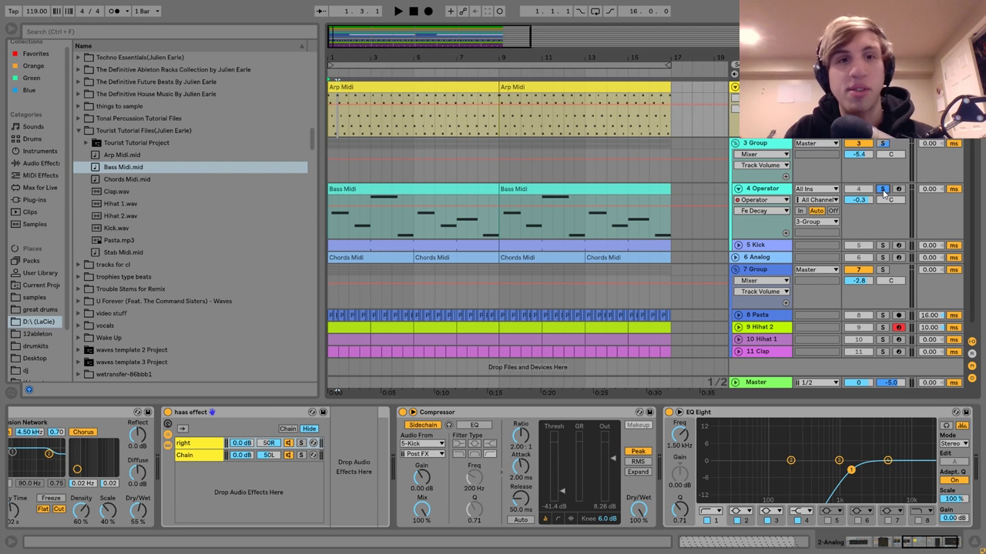
Unsolo the 4 Operator track and replay the song from the start
key(space)
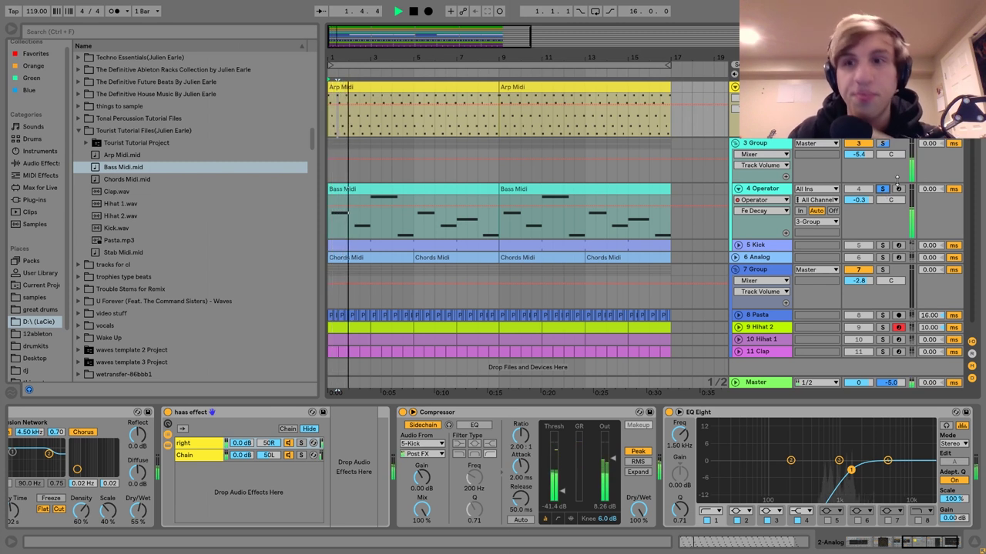
click(884, 189)
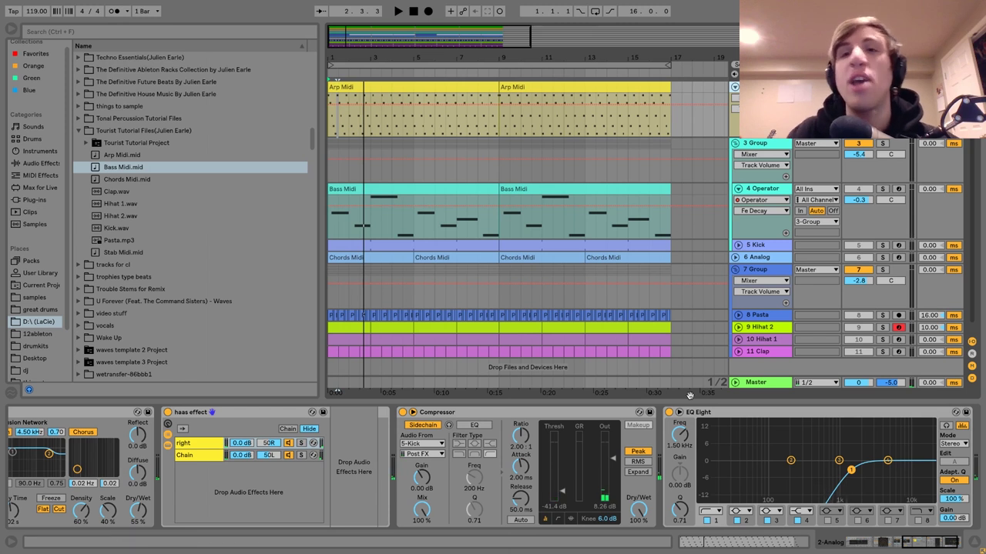
key(space)
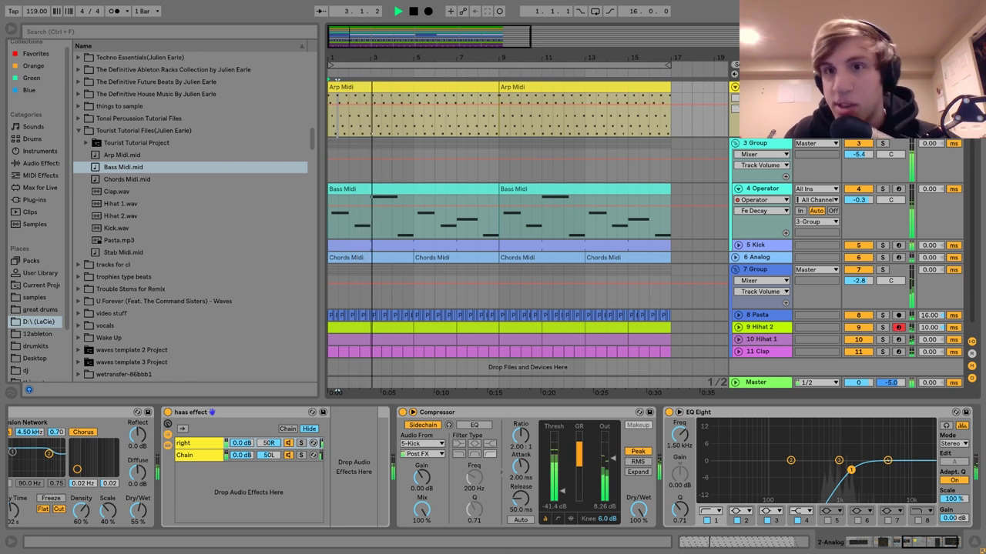
scroll(758, 166, up, 3)
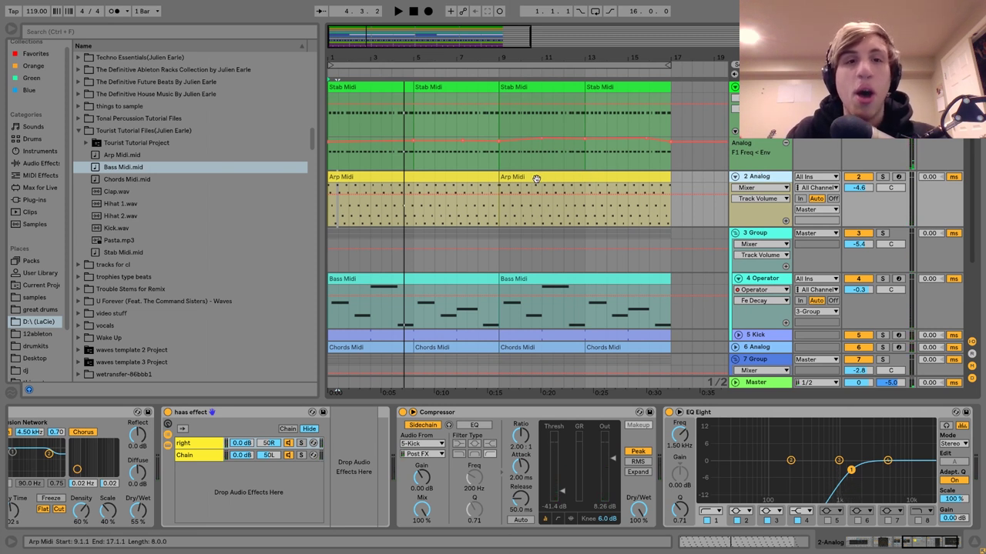
Select the first Arp Midi clip, solo 2 Analog, and show its Analog-Echo-Reverb chain
click(475, 179)
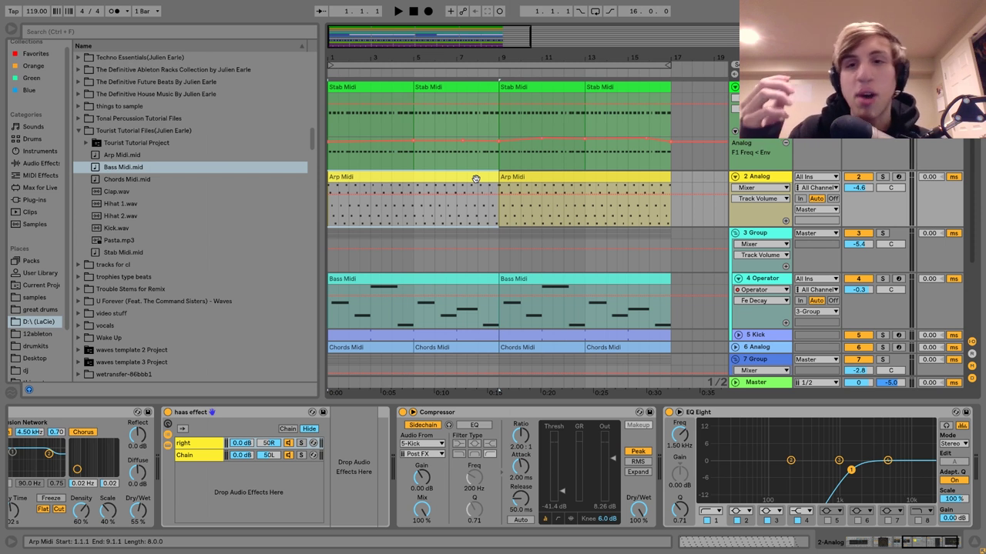
click(882, 177)
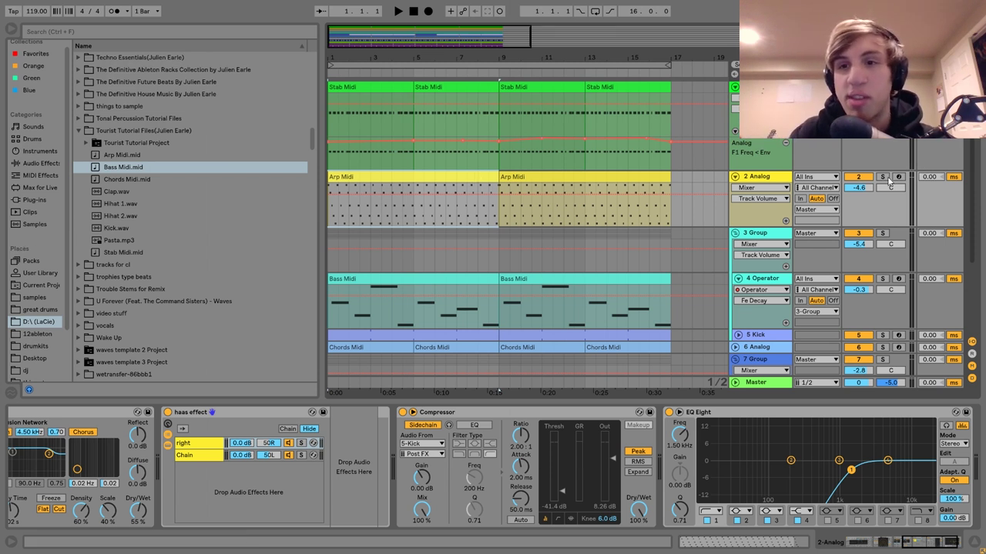
key(space)
key(space)
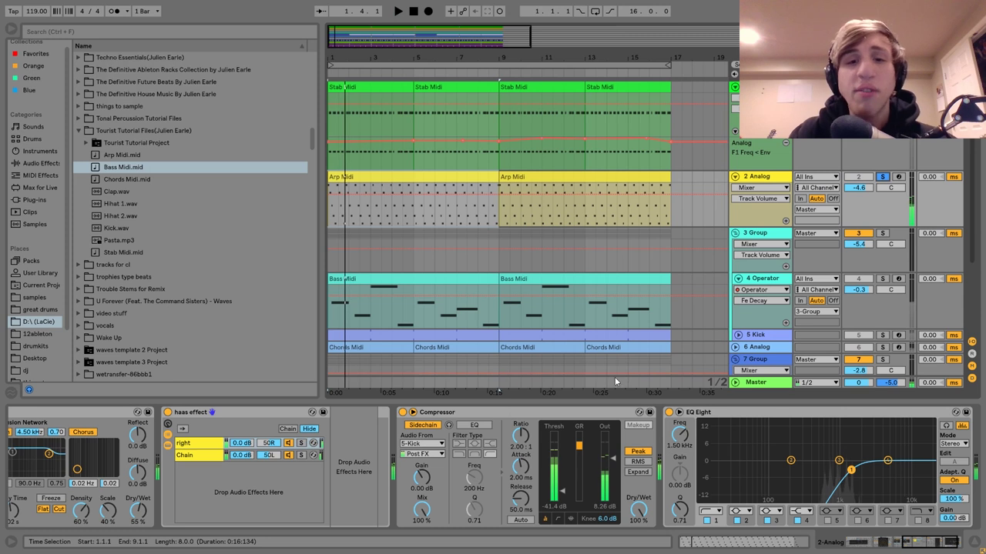
click(759, 176)
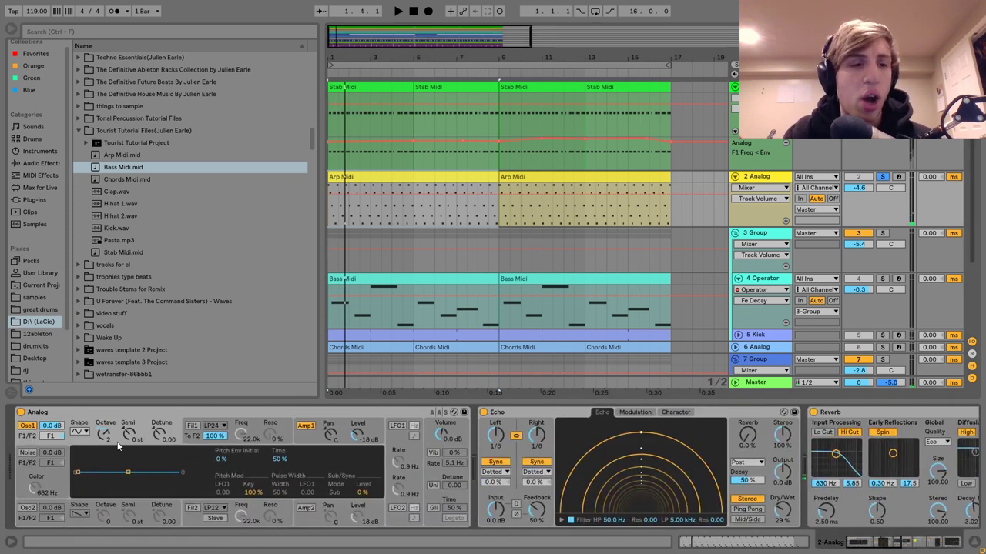
View Analog's Amp1 envelope, then reveal the haas effect rack's second chain with its Simple Delay
click(312, 439)
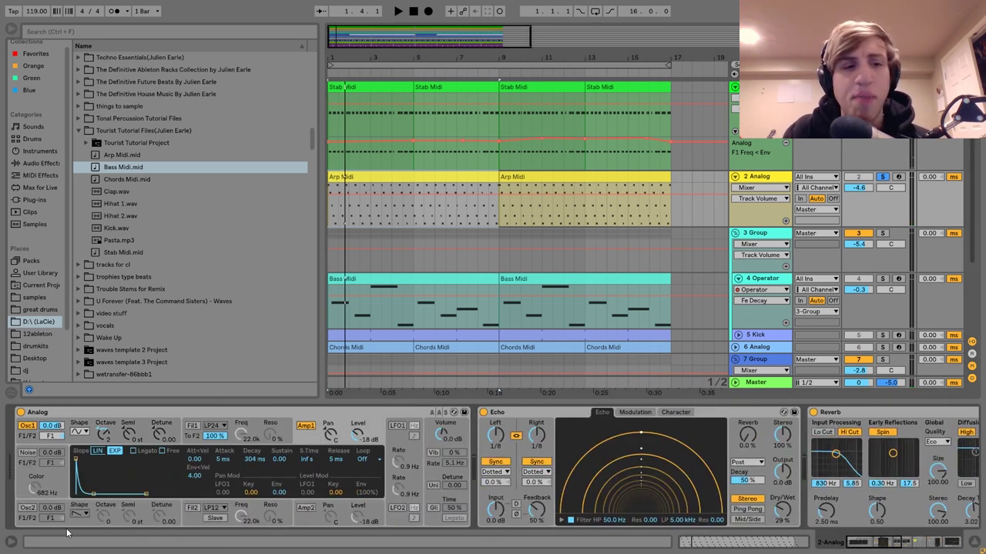
scroll(349, 436, right, 10)
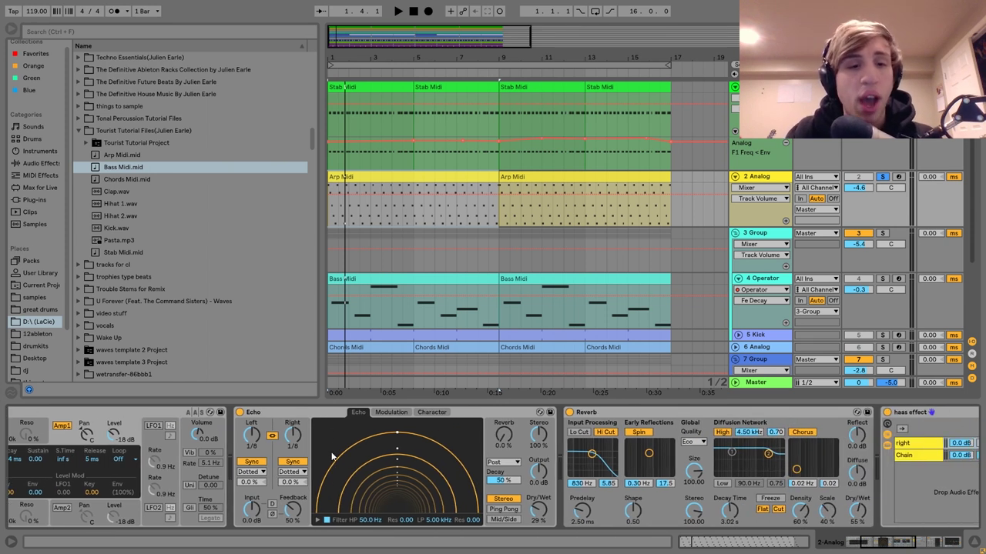
scroll(520, 509, right, 5)
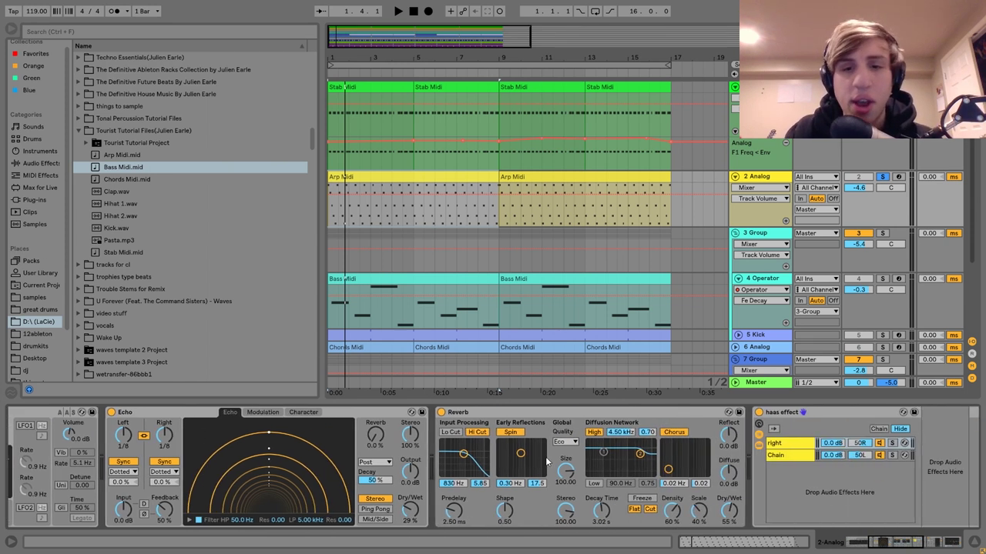
scroll(572, 522, right, 5)
scroll(571, 522, right, 6)
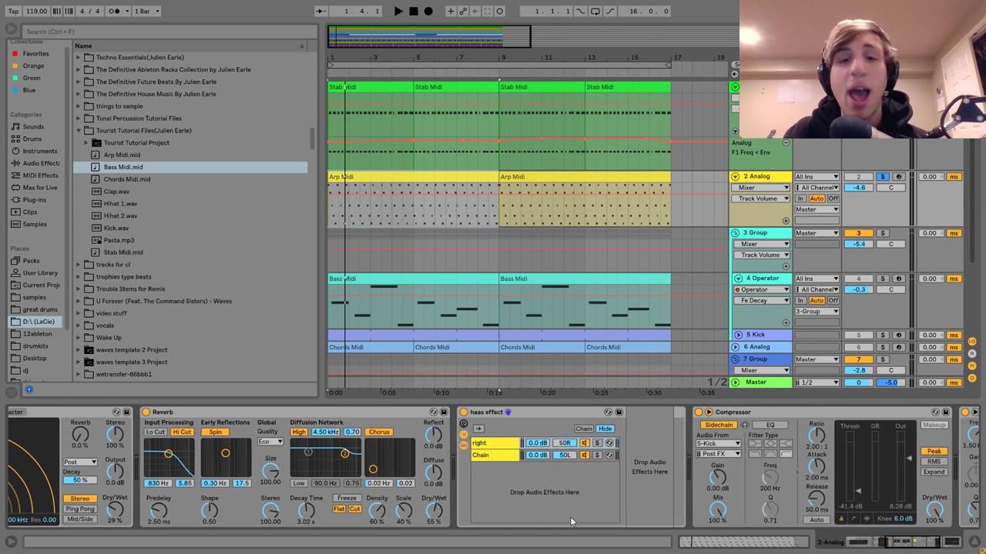
click(509, 439)
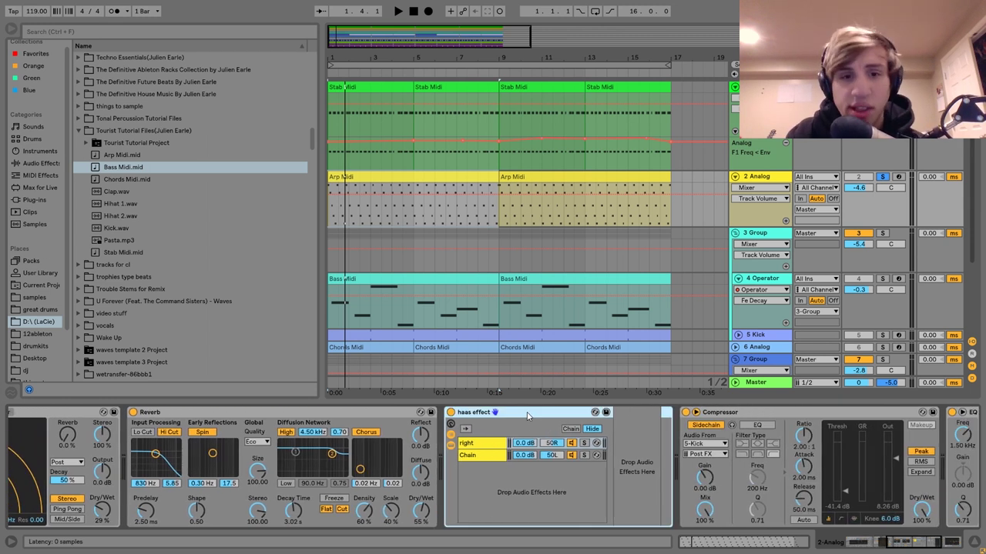
click(471, 457)
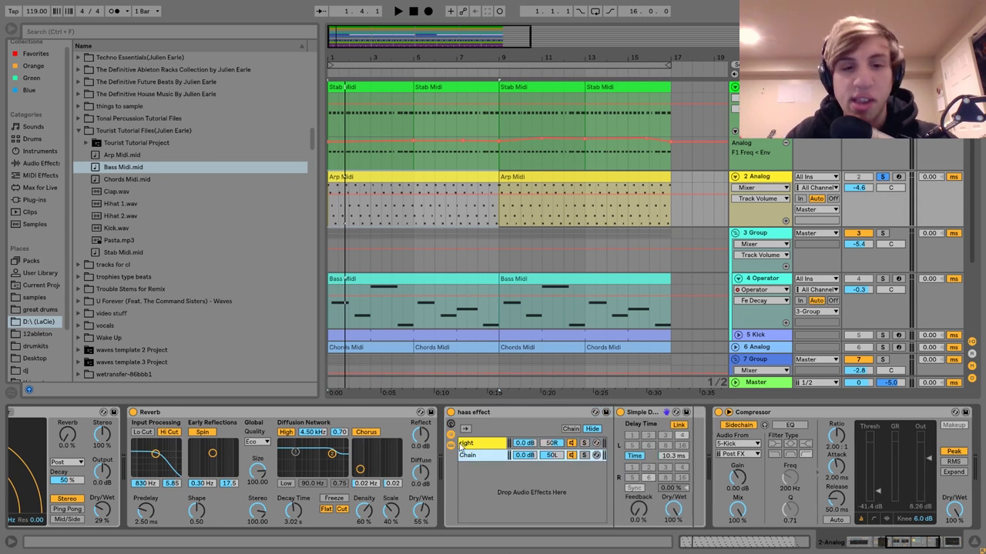
Compare the haas rack's chains and focus the right chain's 10.3 ms Simple Delay while playing
shift+click(485, 454)
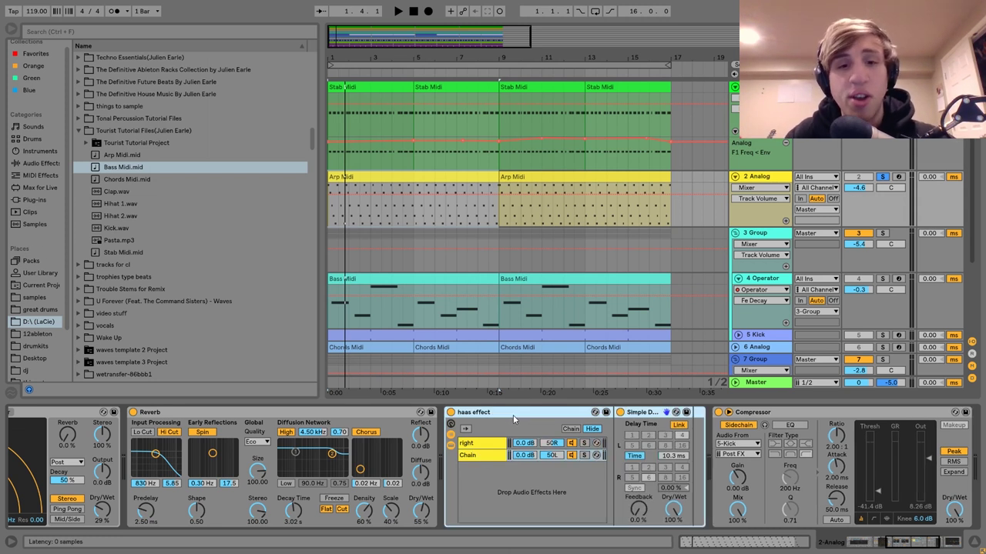
click(483, 444)
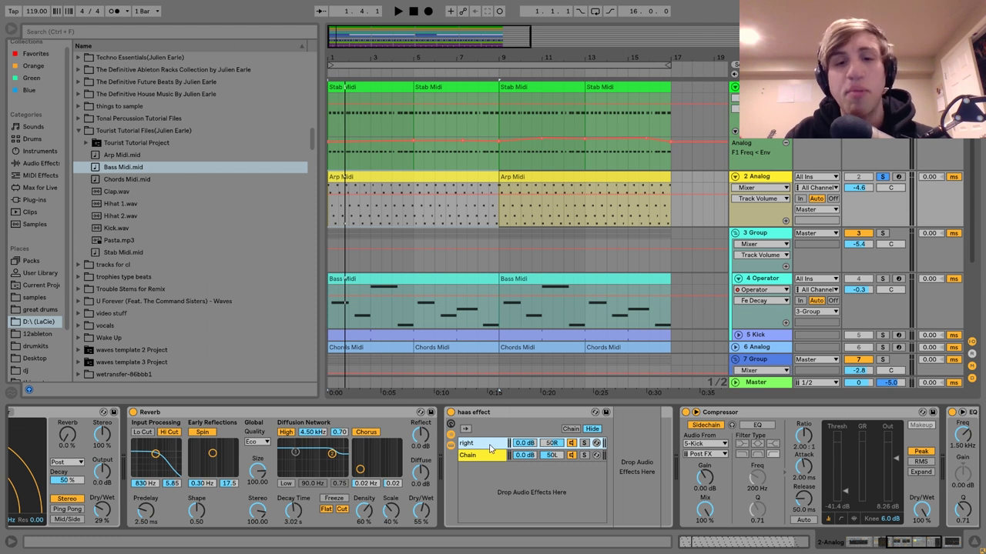
click(483, 454)
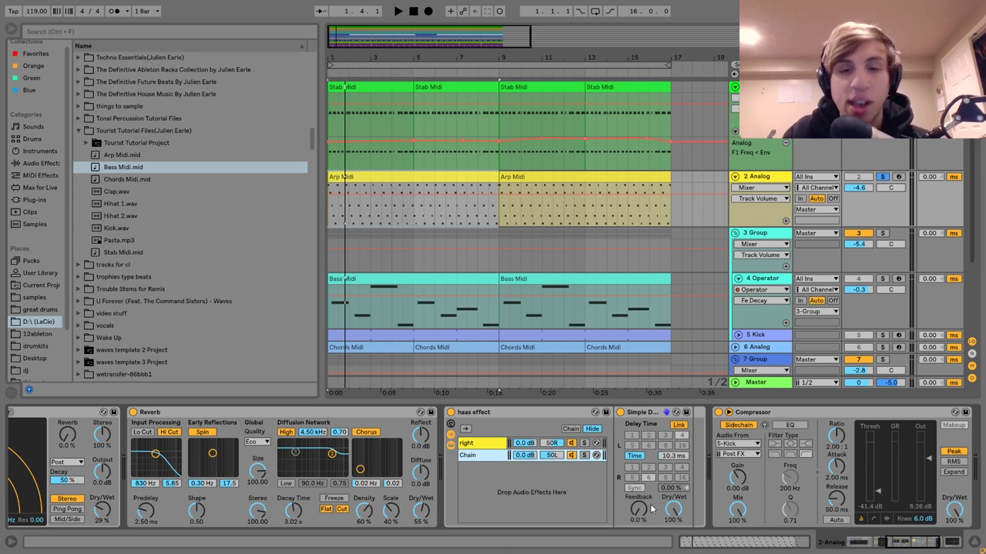
click(633, 420)
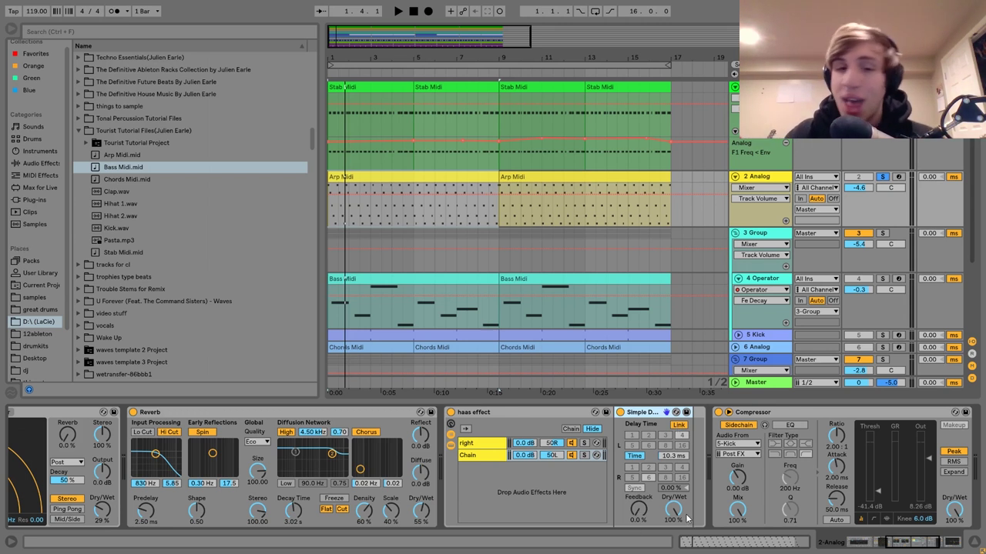
key(space)
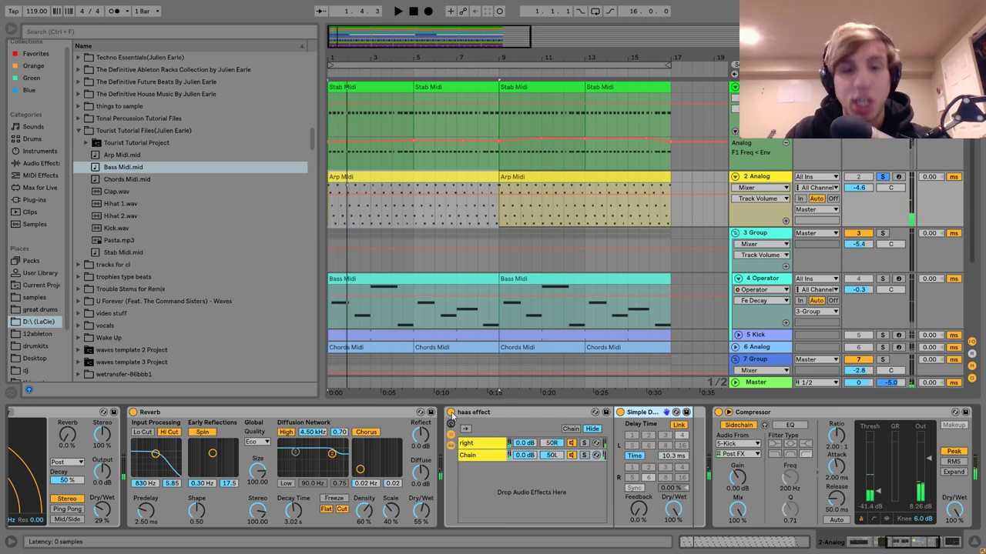
Bypass and re-enable the haas effect, comparing 2 Analog unsoloed and soloed
click(452, 412)
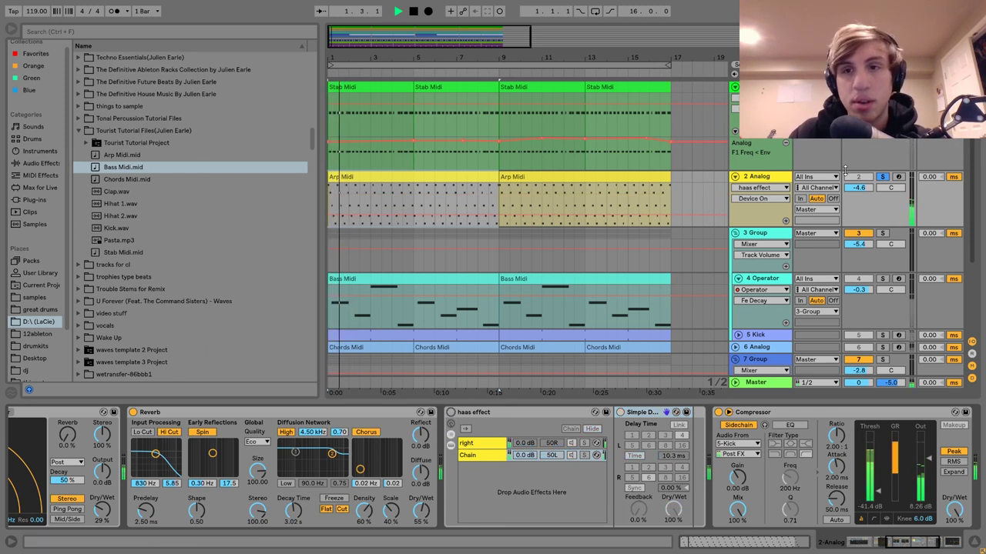
click(883, 178)
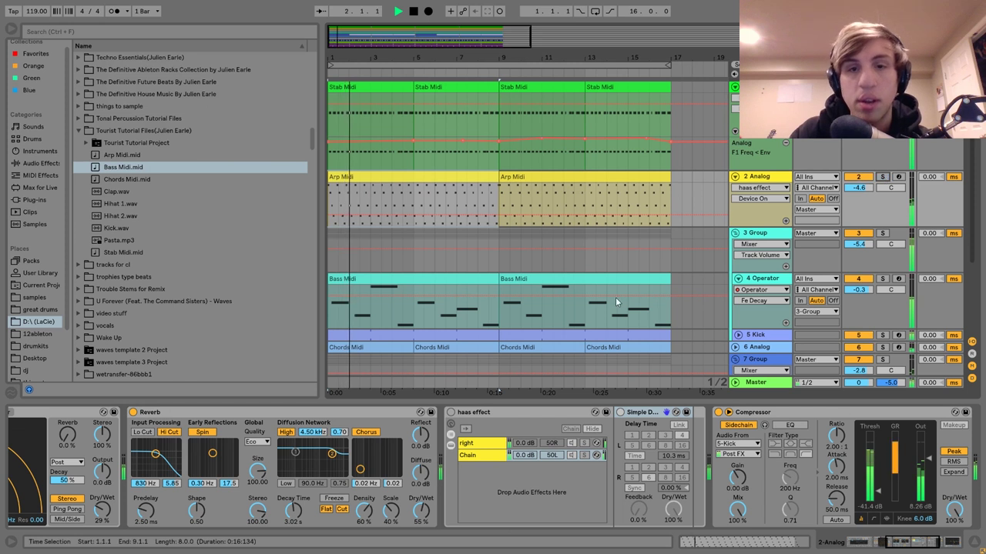
click(451, 413)
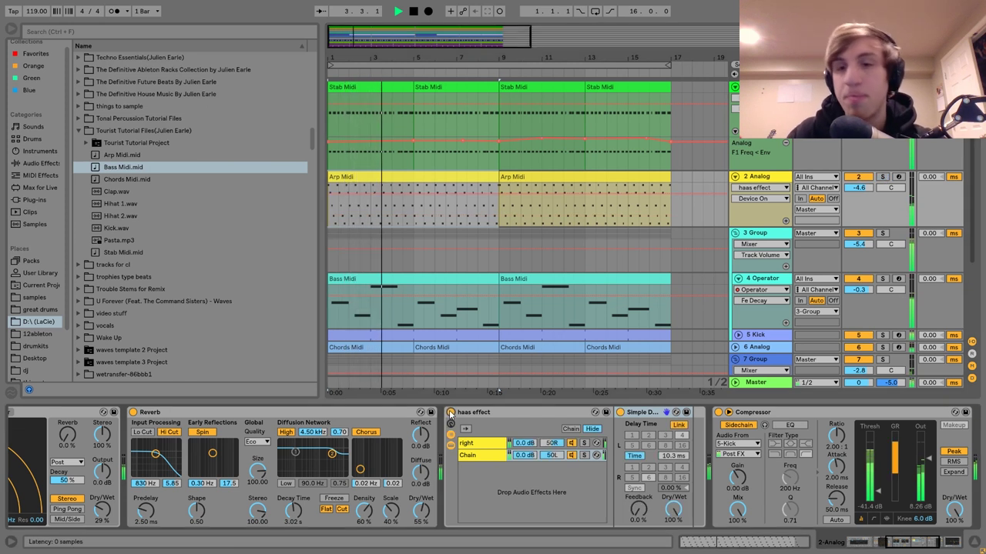
click(883, 177)
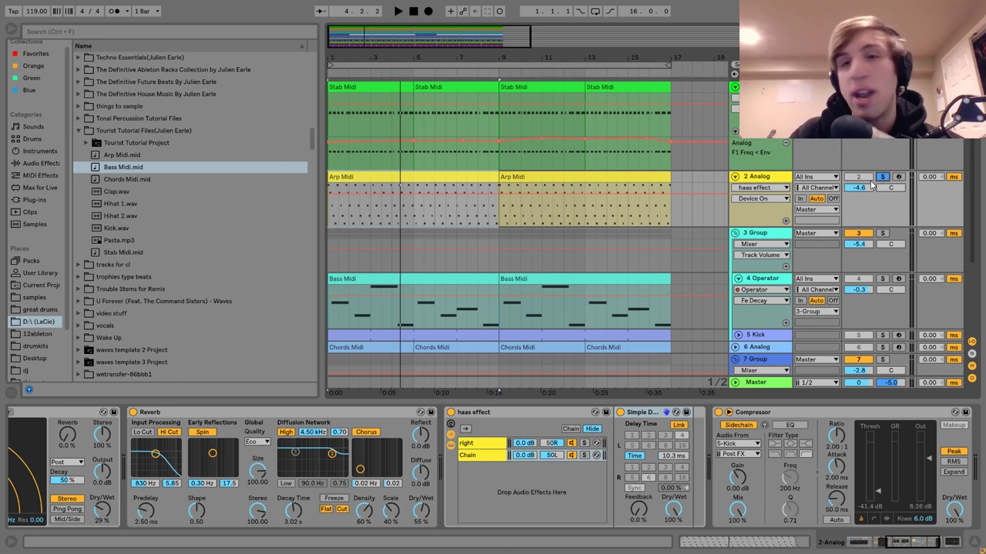
Compare 2 Analog unsoloed and soloed during playback, then stop and bring EQ Eight into view
click(883, 177)
key(space)
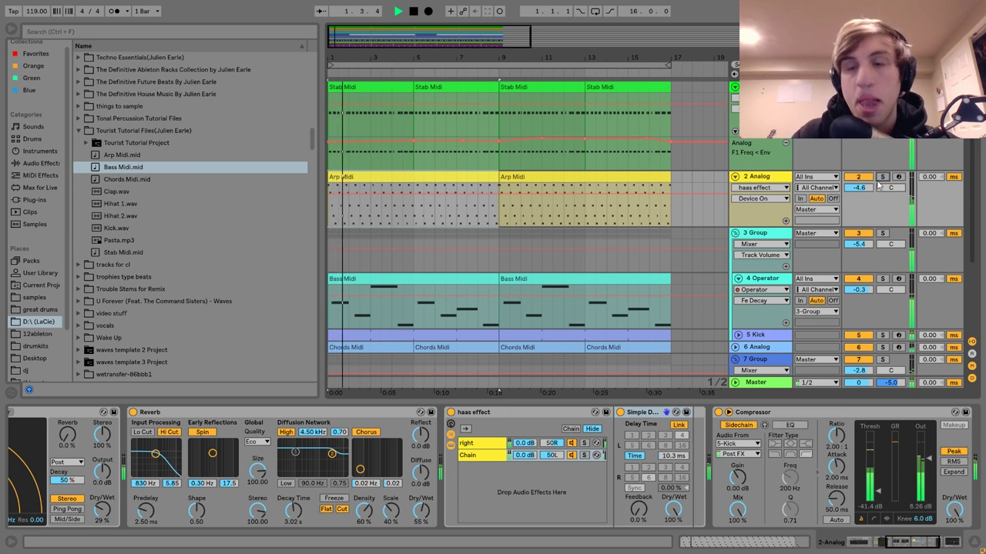
click(882, 178)
key(space)
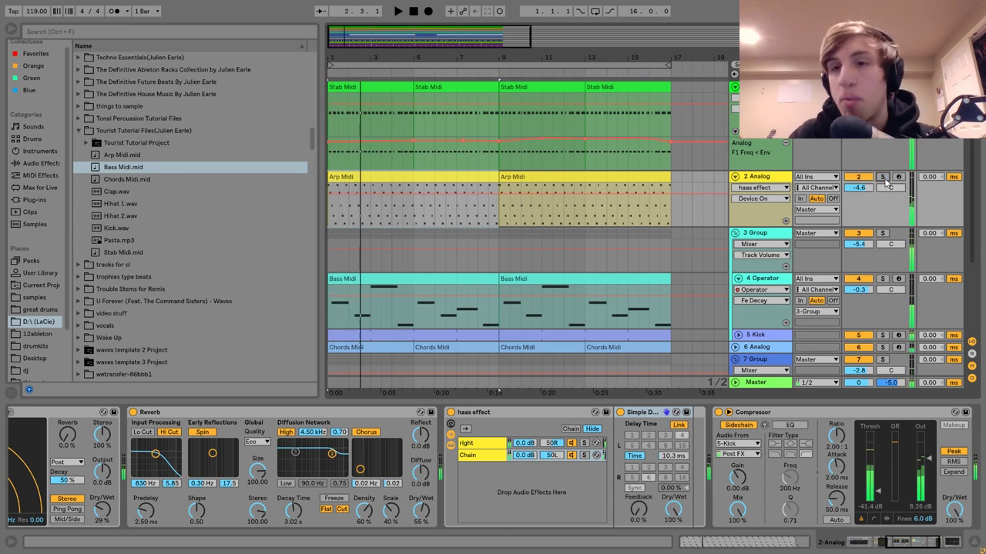
scroll(816, 486, right, 5)
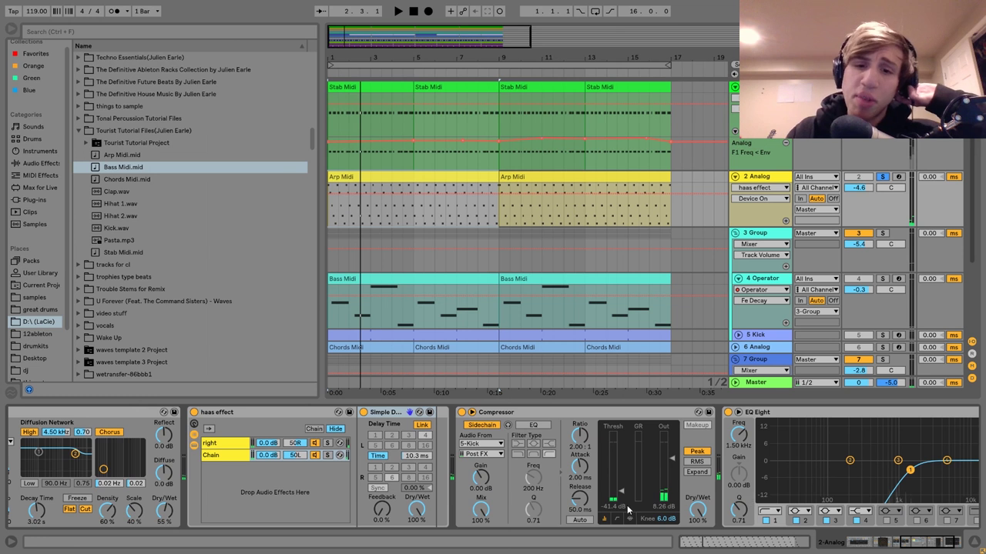
scroll(613, 502, right, 4)
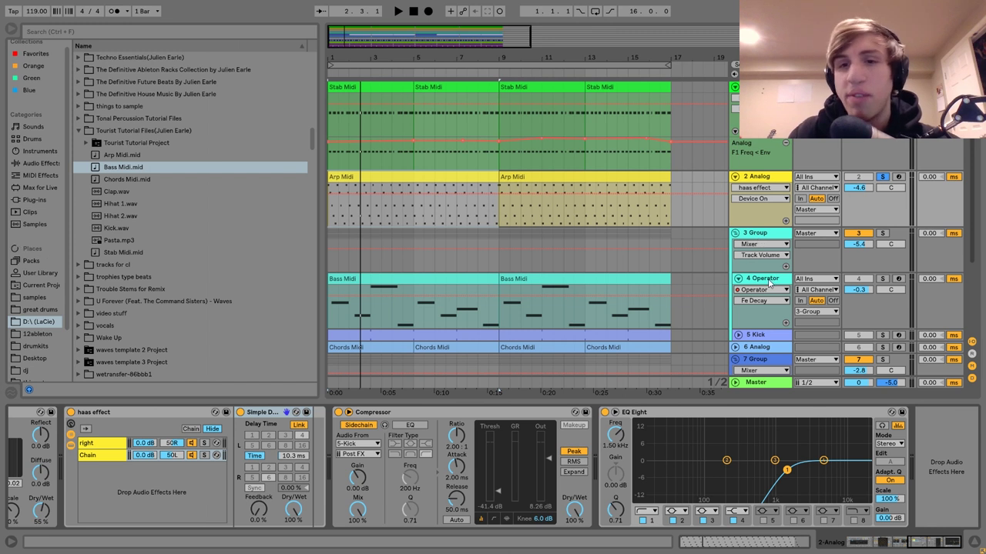
Solo and audition the 4 Operator bass track, then open the Bass Midi clip's notes
click(772, 279)
click(882, 279)
key(space)
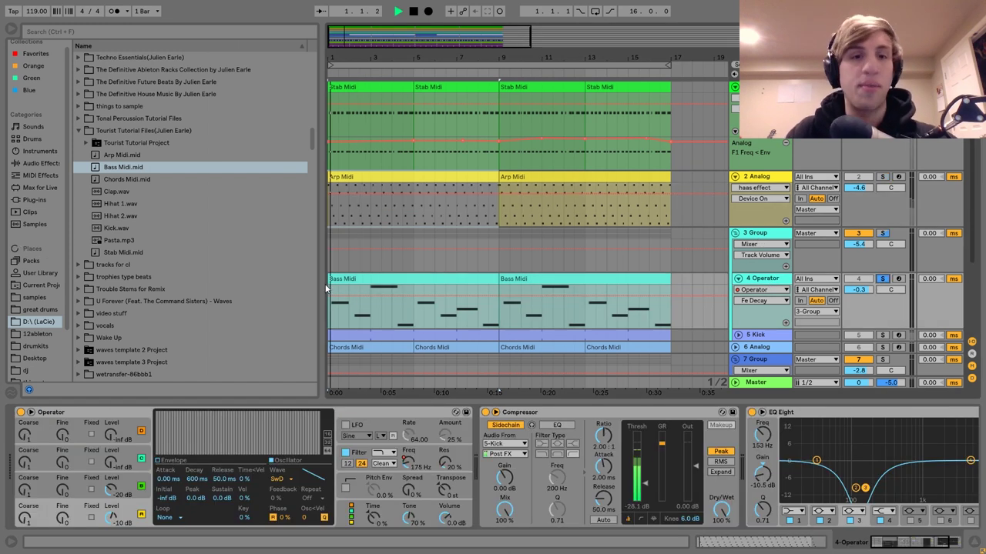
click(337, 279)
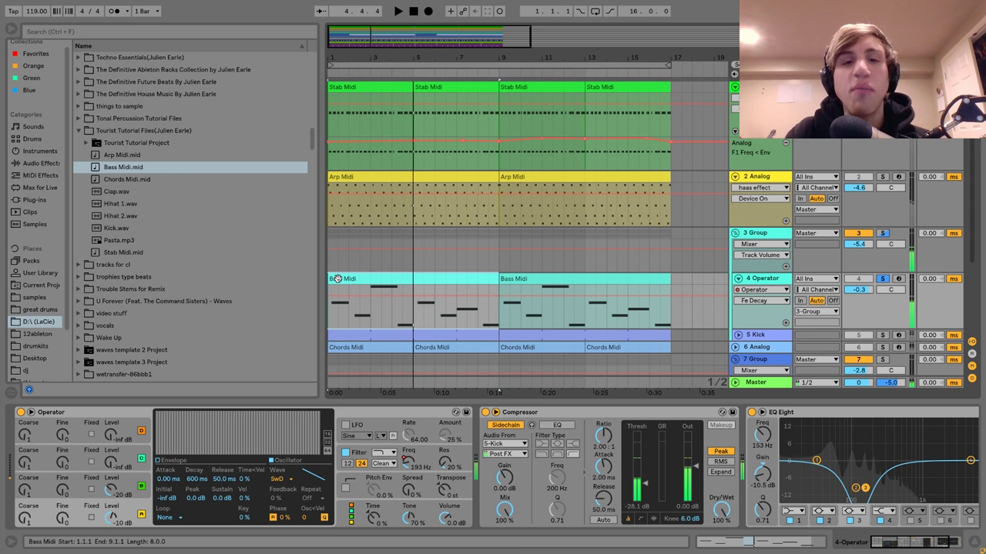
key(space)
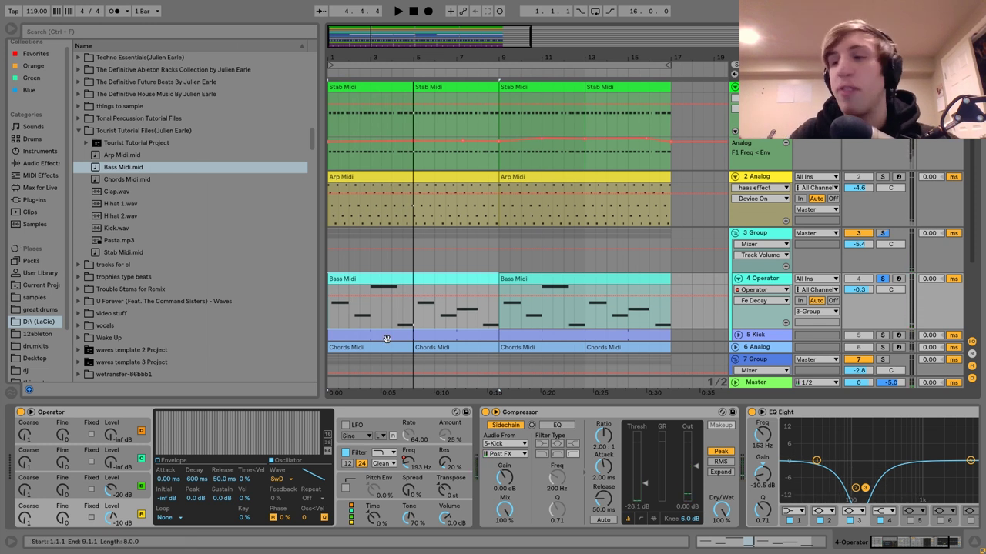
double_click(399, 285)
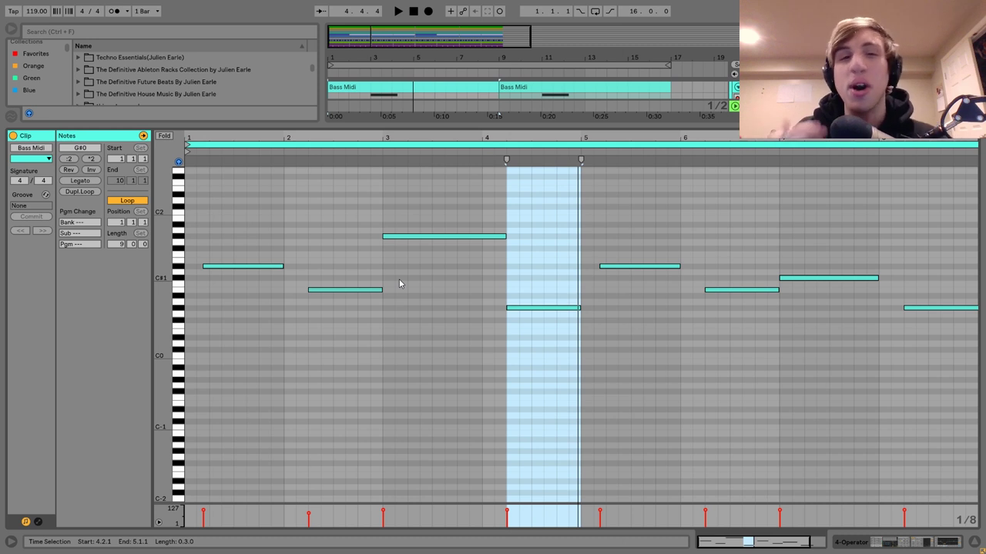
Inspect the bass notes in bars 1–8, including G#1, G#0, B0 and C#1
click(254, 266)
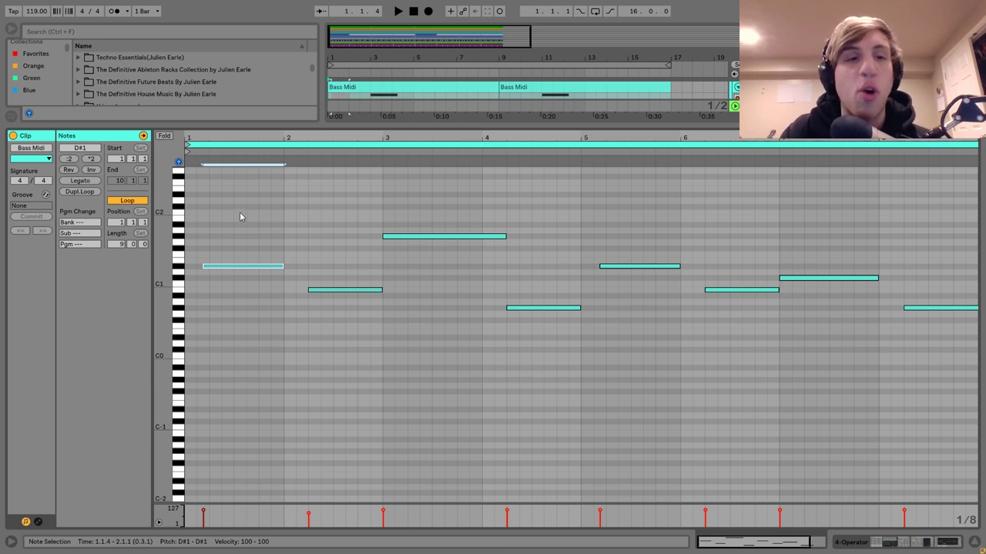
click(332, 262)
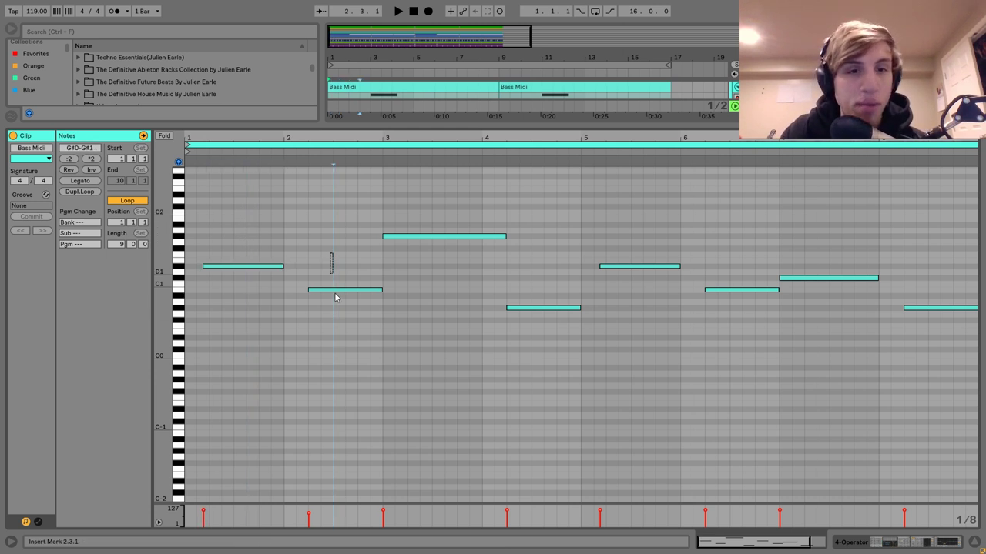
click(336, 289)
click(458, 236)
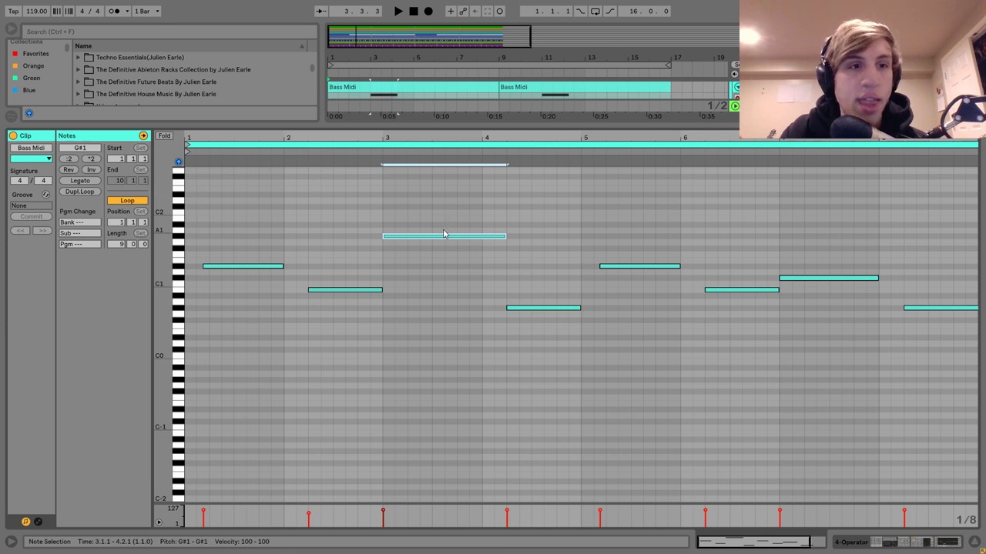
drag(537, 292, 539, 362)
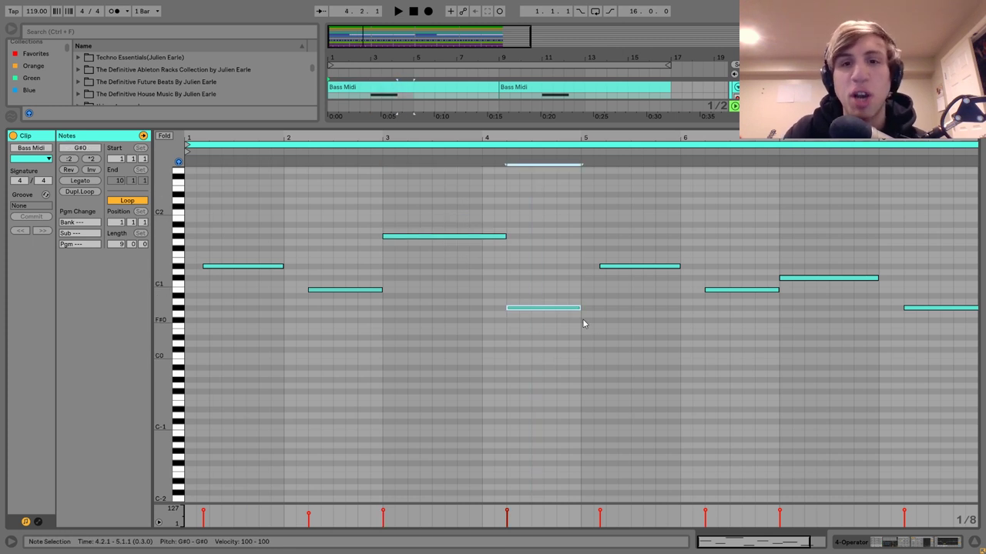
click(625, 247)
drag(625, 246, 636, 303)
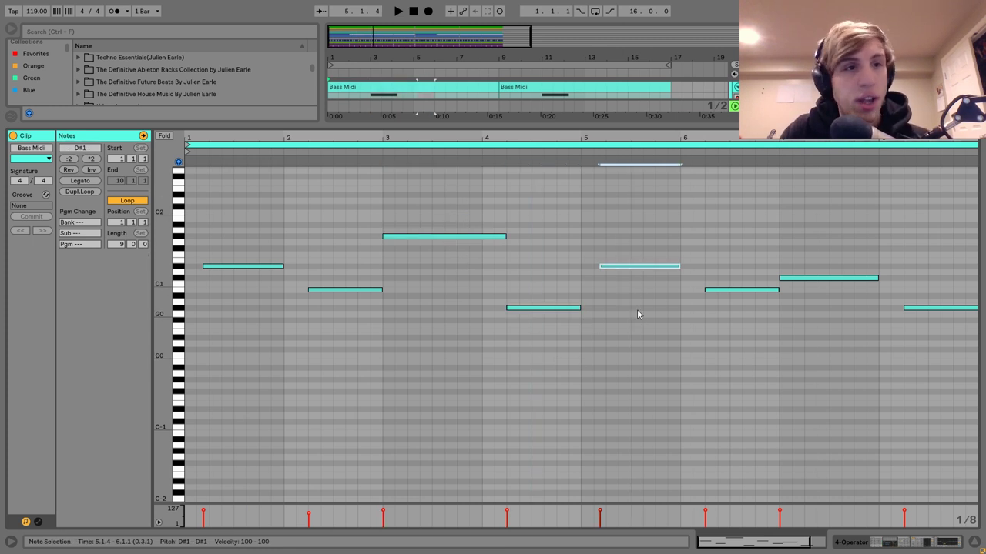
drag(716, 260, 728, 317)
drag(806, 254, 807, 322)
drag(899, 305, 950, 368)
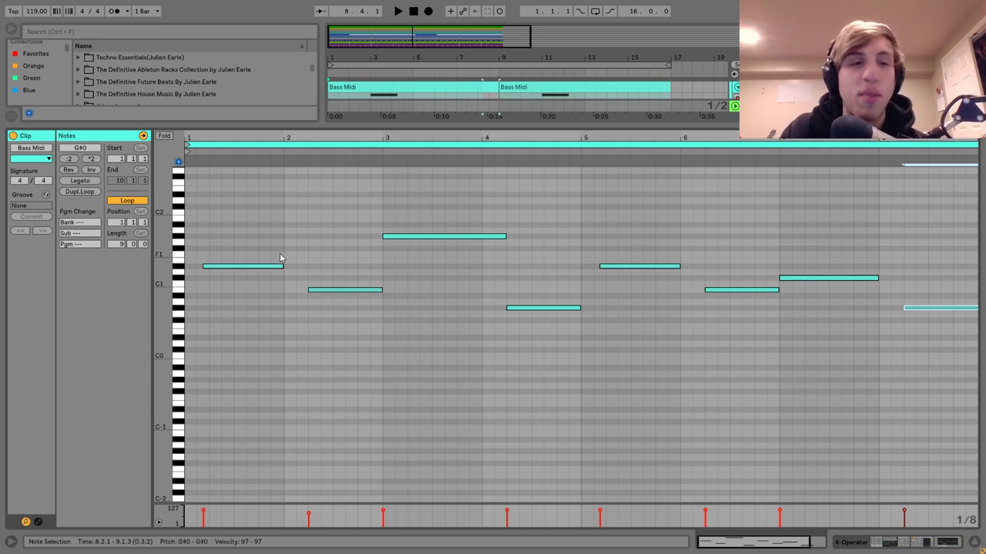
click(222, 267)
Play the bass line, return to the arrangement, and start arrangement playback
key(space)
key(space)
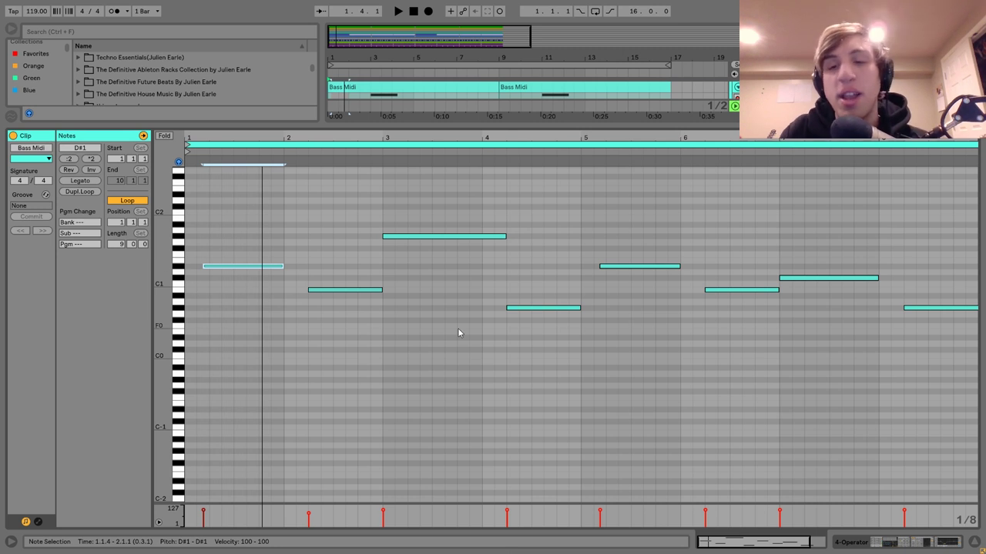
key(space)
click(916, 543)
click(882, 180)
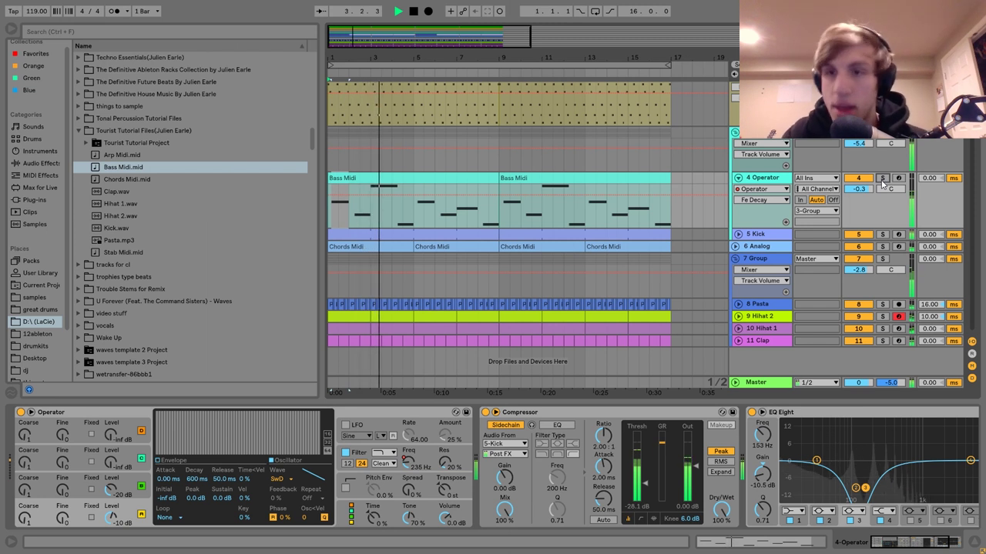
Solo the Operator bass track, stop playback, and select the first Bass Midi clip
click(882, 179)
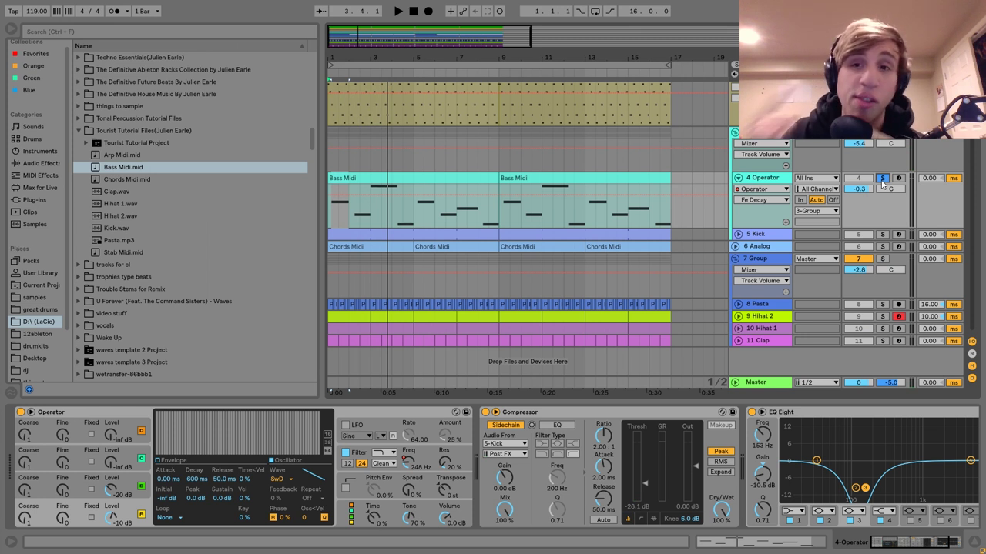
key(space)
click(379, 177)
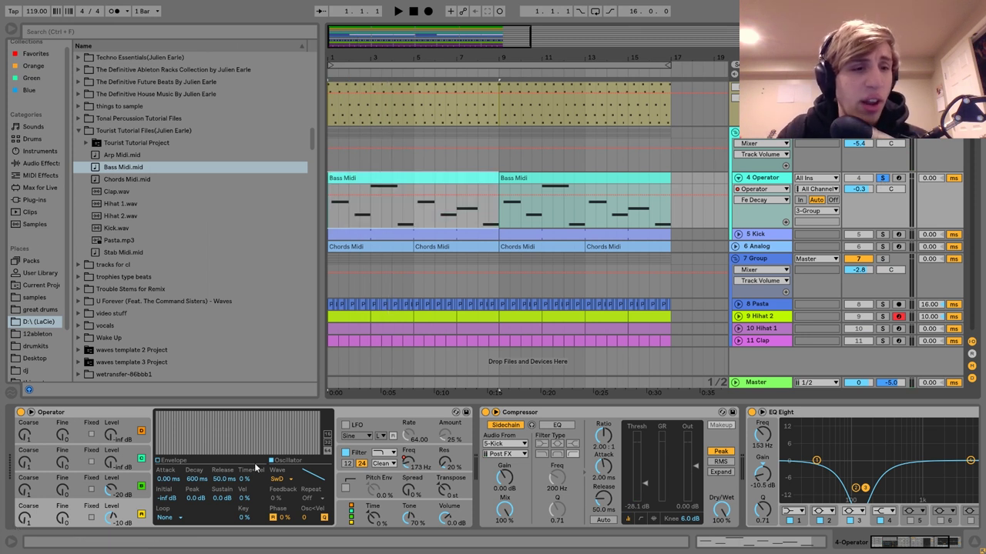
Browse Operator's Osc-A, oscillator C and filter envelope, ending on Filter Freq automation
click(89, 413)
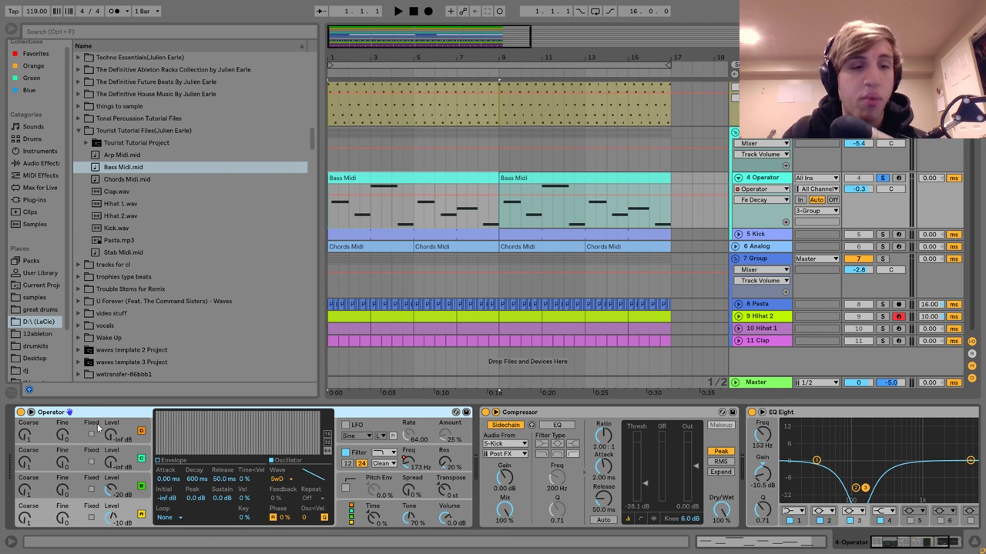
click(134, 509)
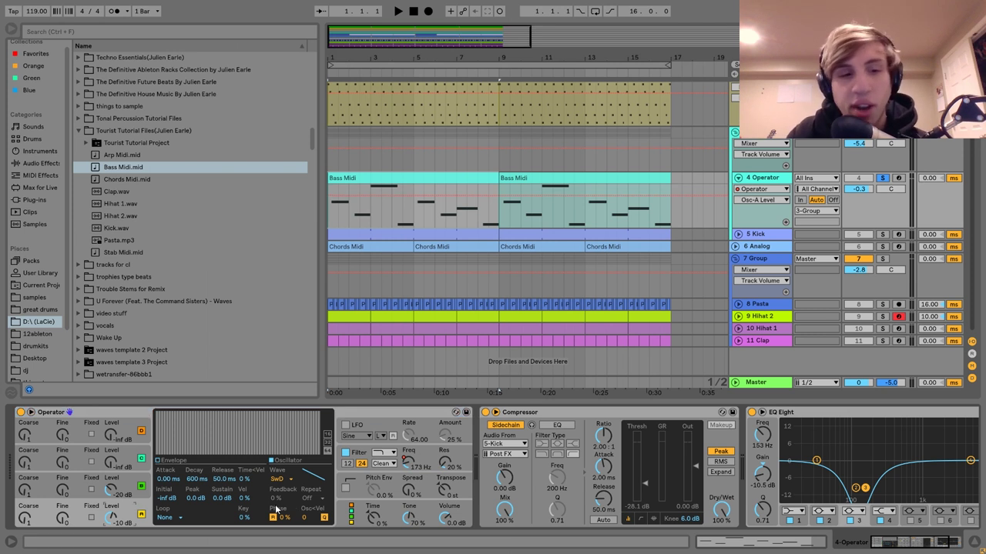
click(140, 487)
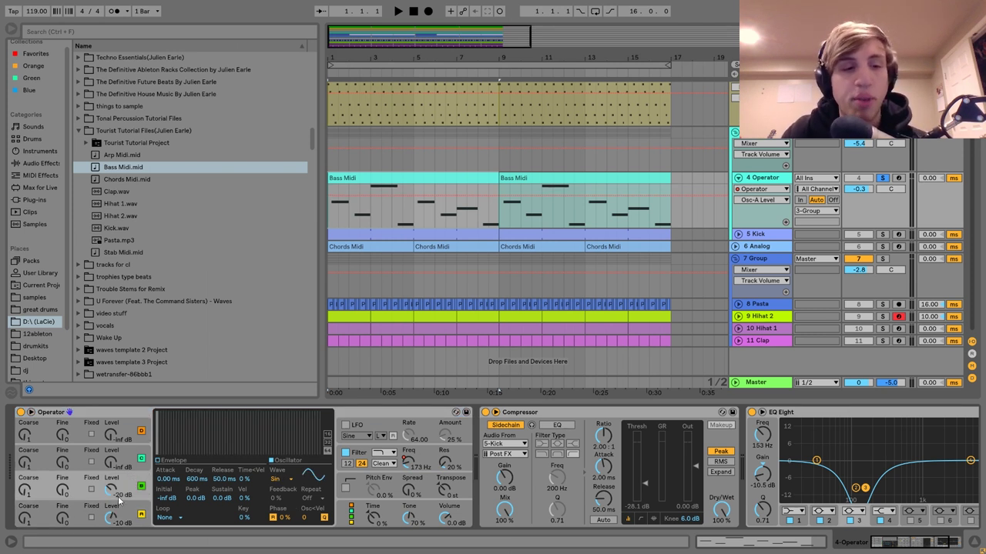
click(360, 453)
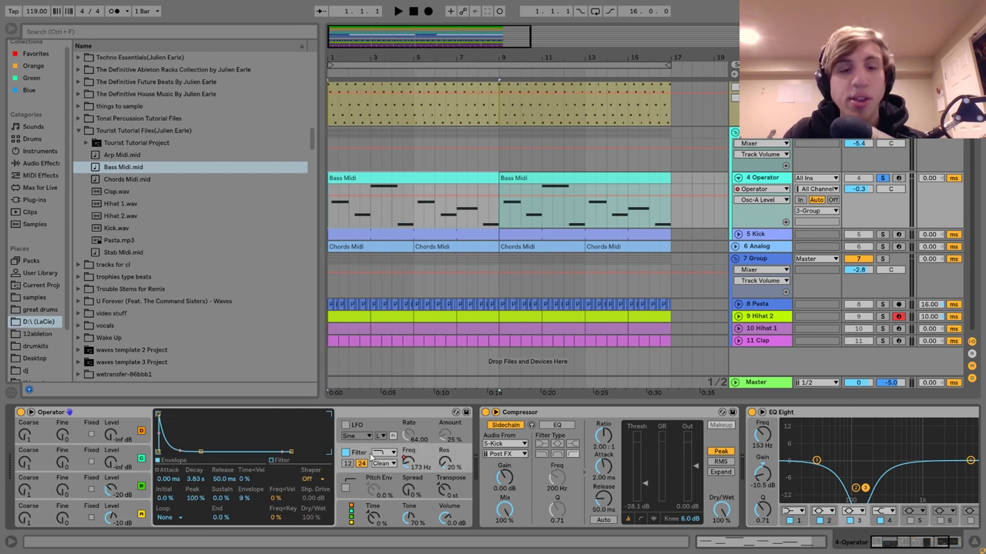
click(410, 463)
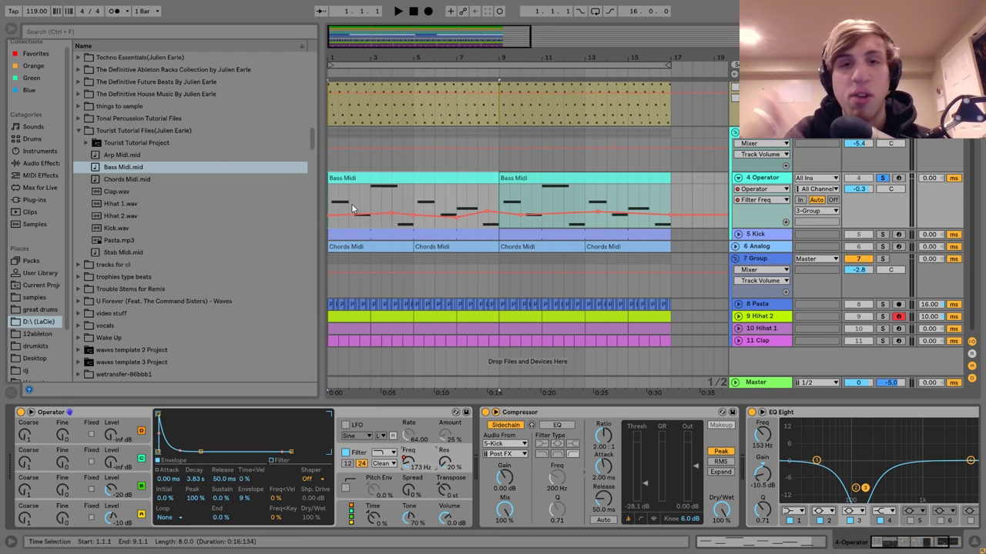
Show the Stab Midi track's Analog F1 Freq < Env automation
scroll(352, 208, up, 5)
key(Up)
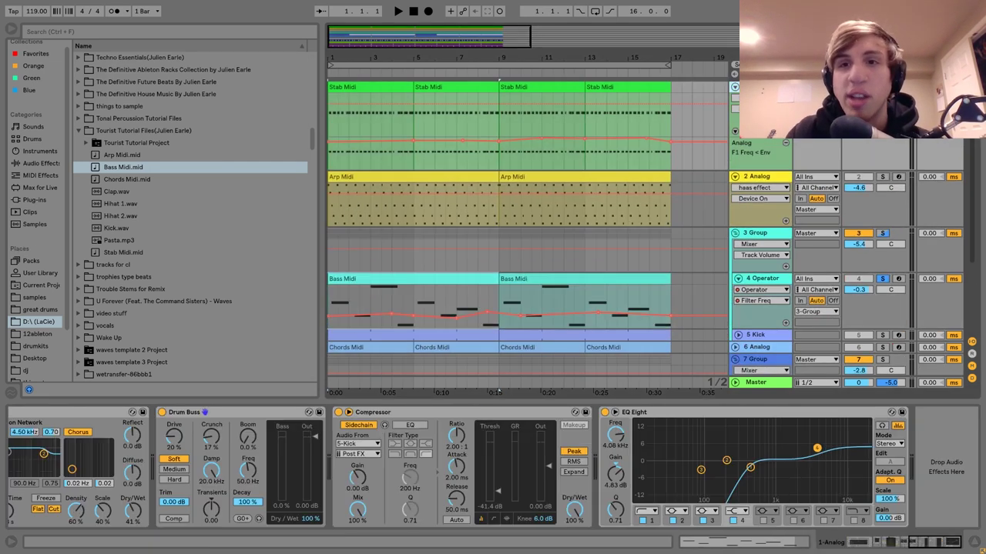
click(759, 144)
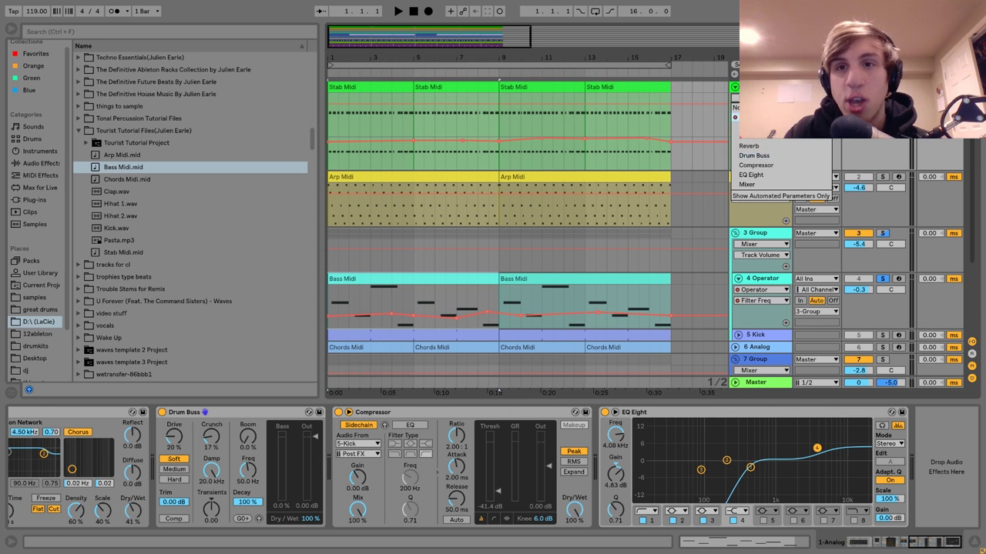
click(751, 132)
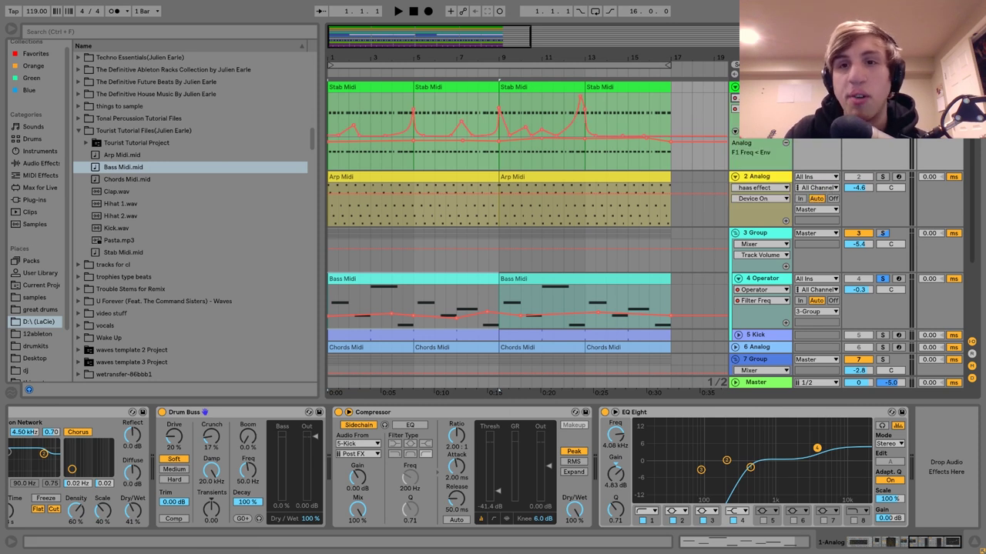
Reselect the Operator bass track, play, unsolo it, and bring its EQ Eight into view
click(770, 278)
scroll(770, 281, down, 3)
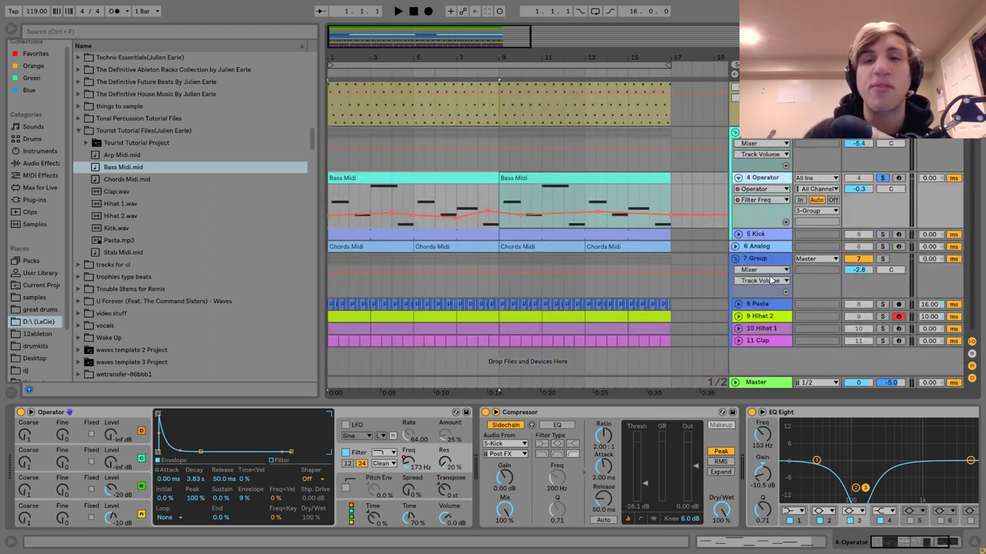
key(space)
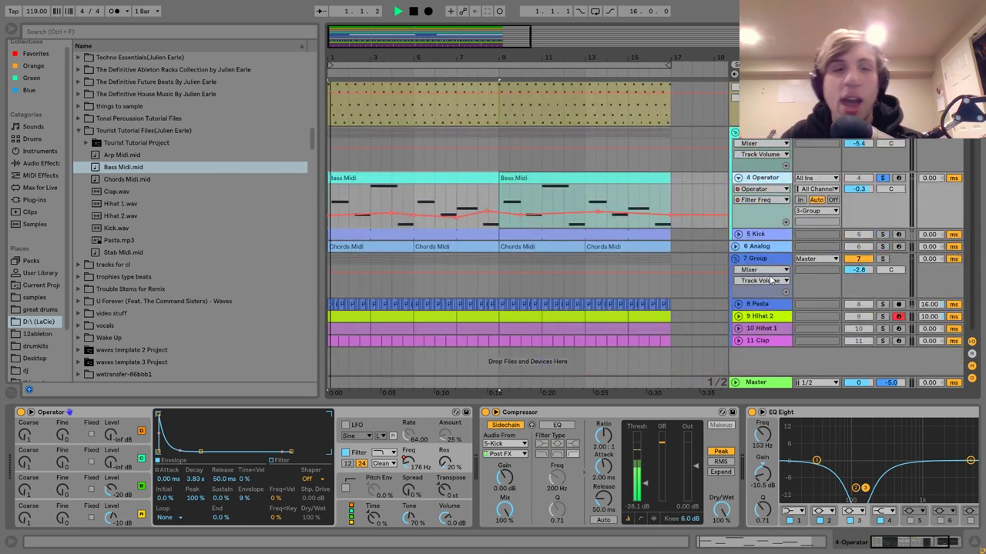
click(882, 178)
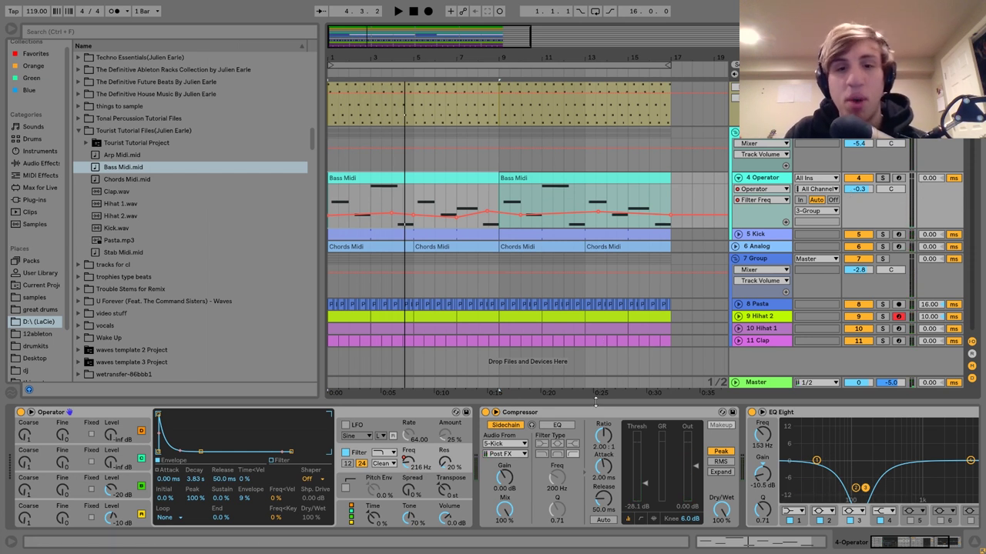
scroll(596, 436, right, 4)
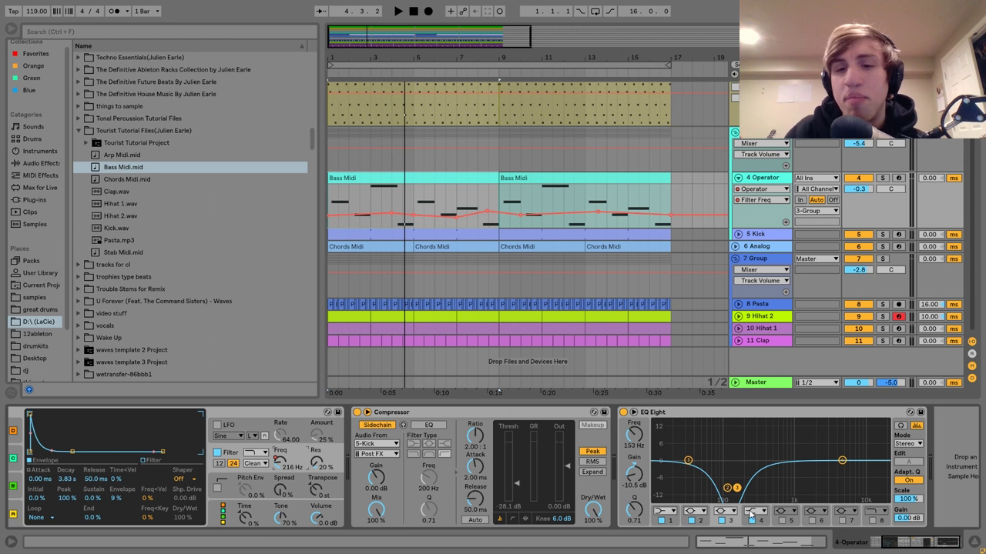
Narrow EQ Eight band 2's 111 Hz notch and audition the result
click(727, 488)
drag(636, 515, 636, 487)
key(space)
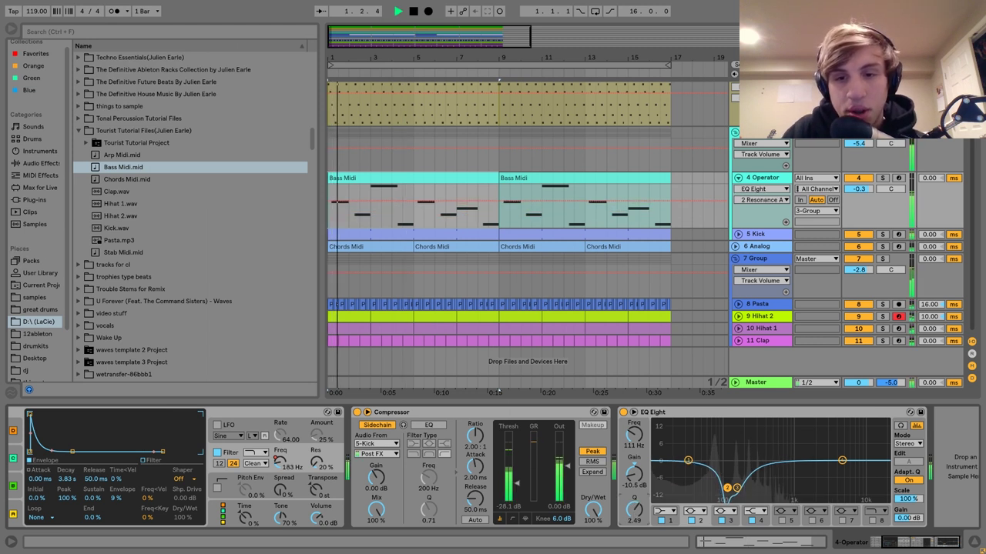
key(space)
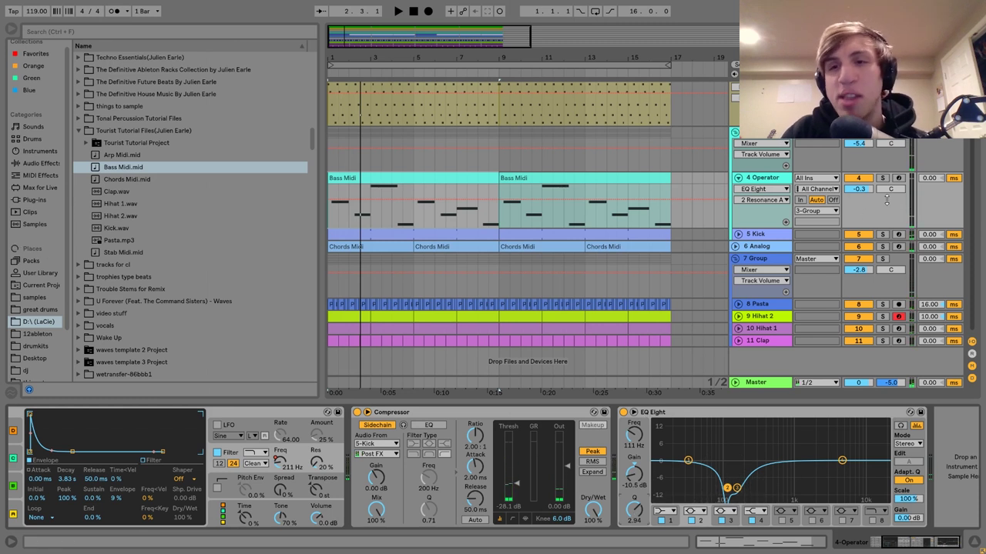
Solo the Operator bass, A/B its EQ Eight during playback, then unfold the 5 Kick track
click(882, 171)
click(882, 178)
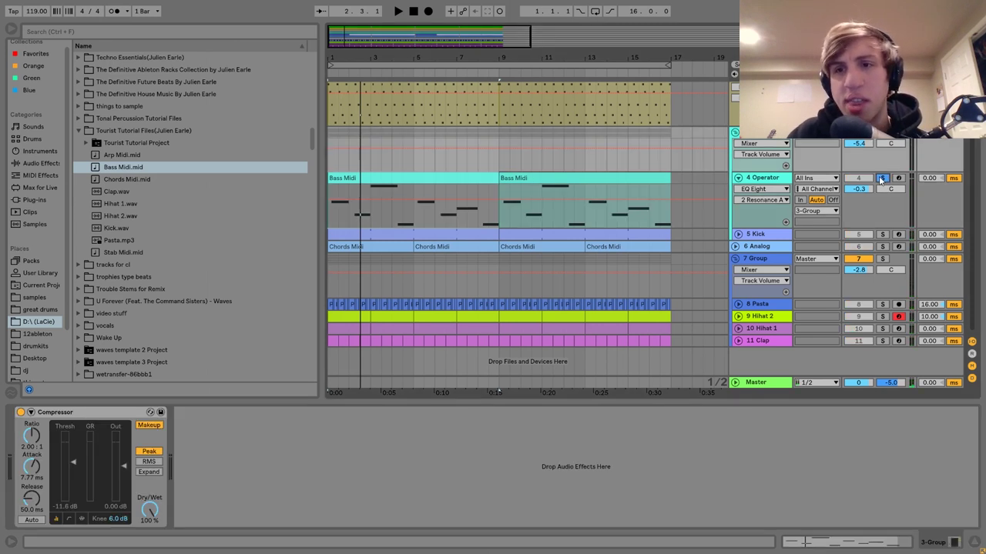
click(774, 178)
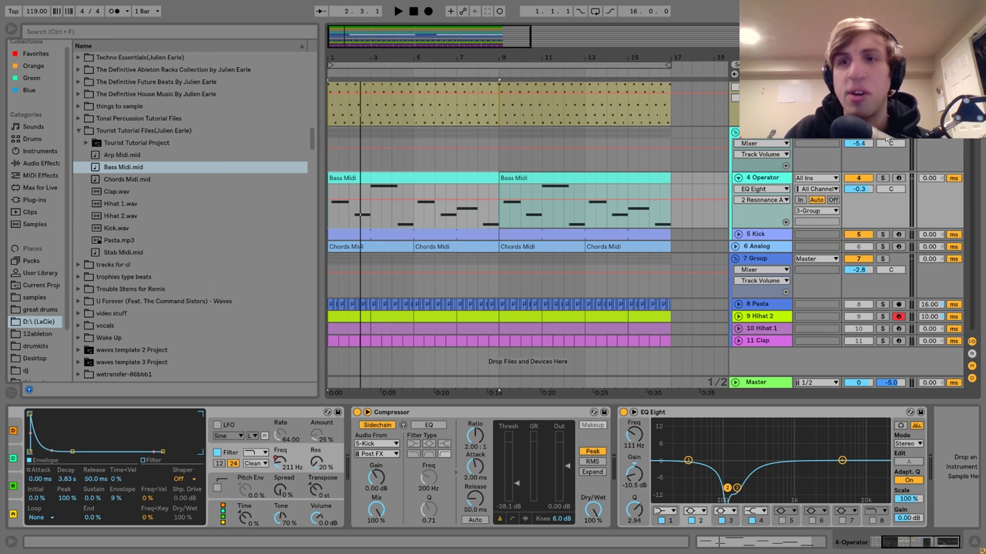
key(space)
click(624, 413)
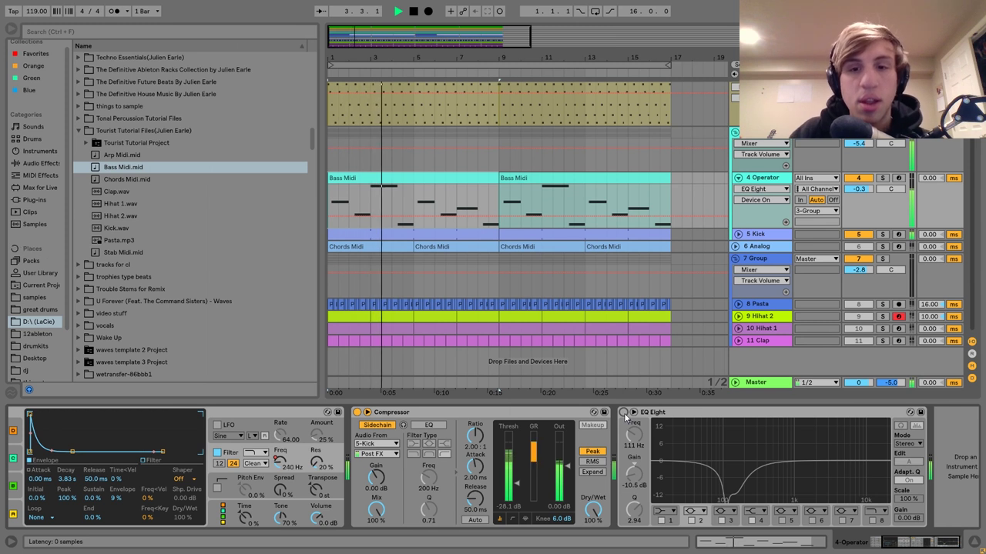
click(624, 412)
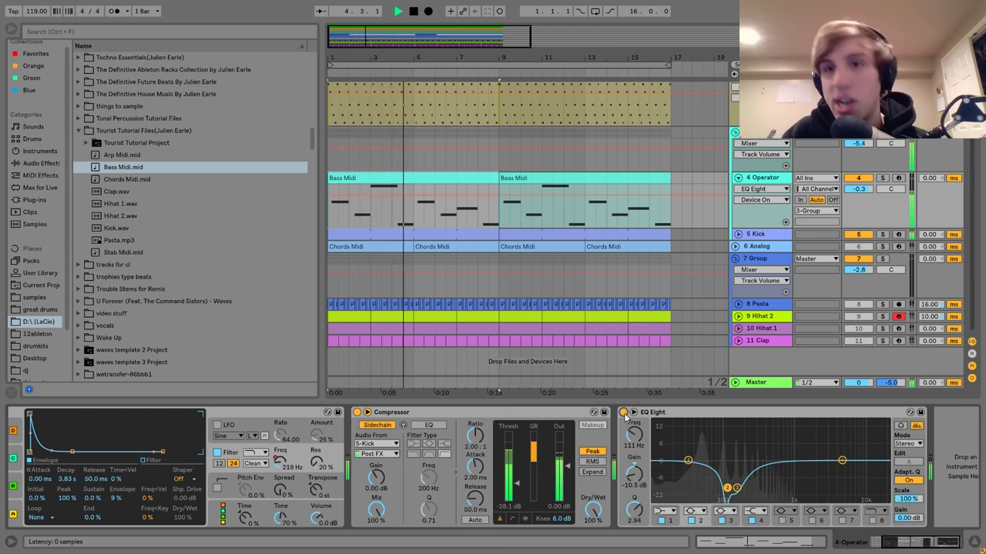
key(space)
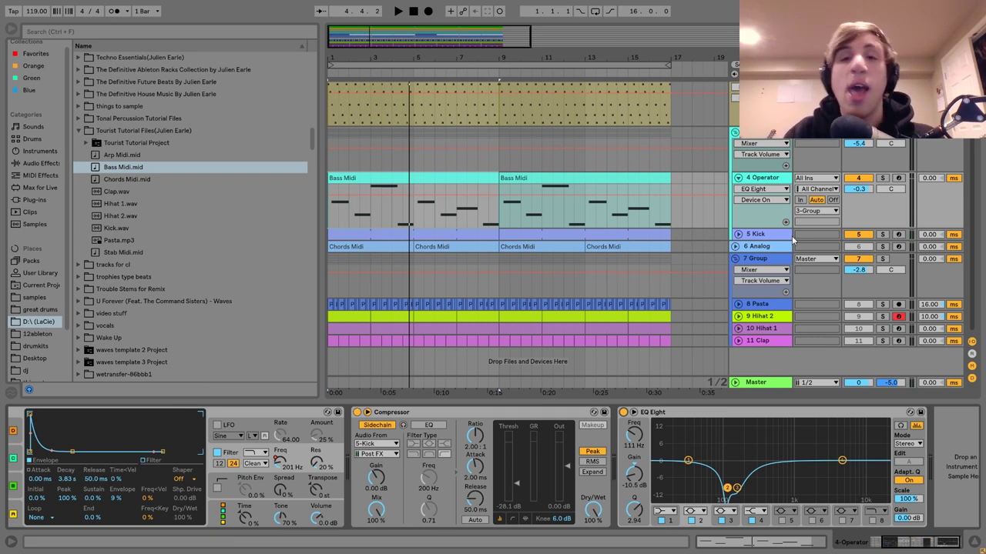
click(765, 237)
click(767, 236)
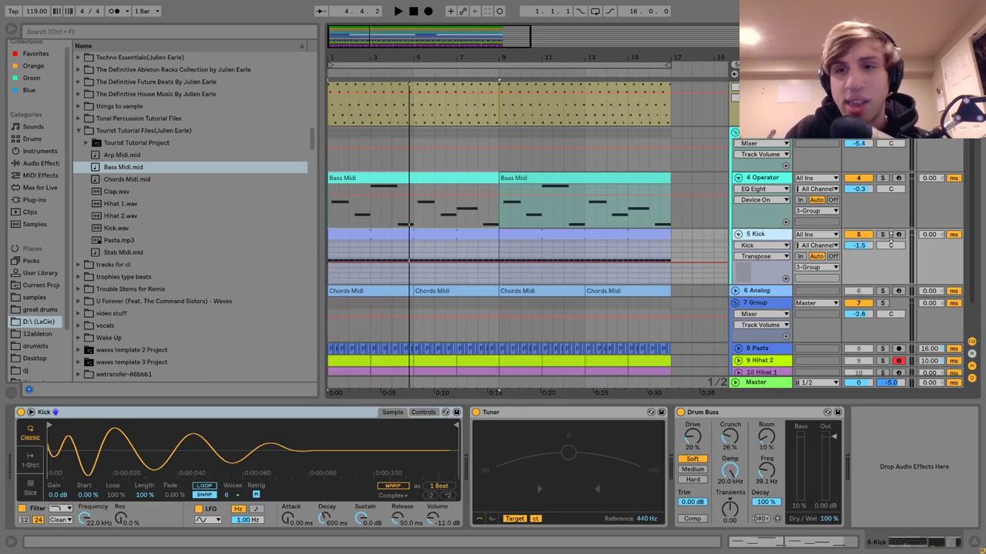
Solo the Kick track, start playback and delete the kick's Tuner device
click(883, 234)
key(space)
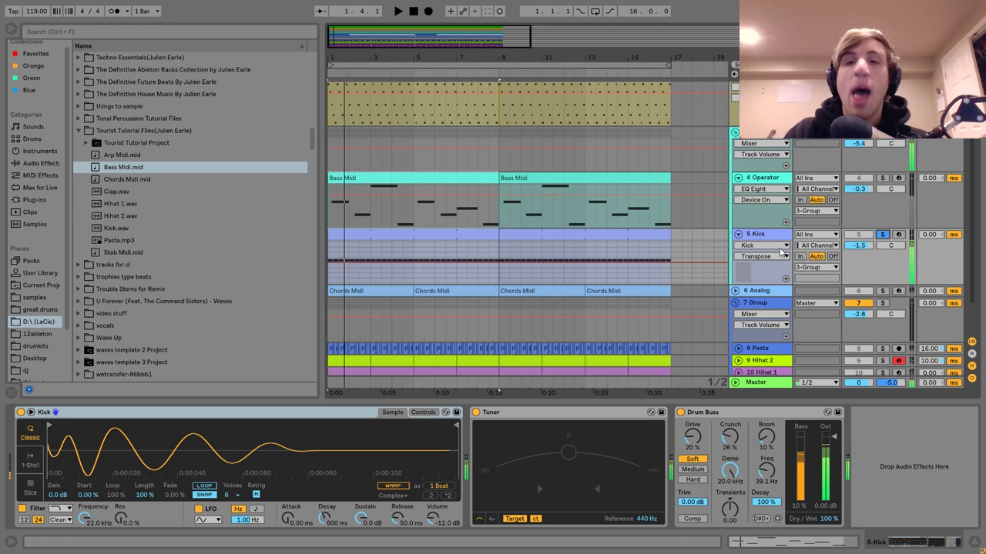
click(539, 416)
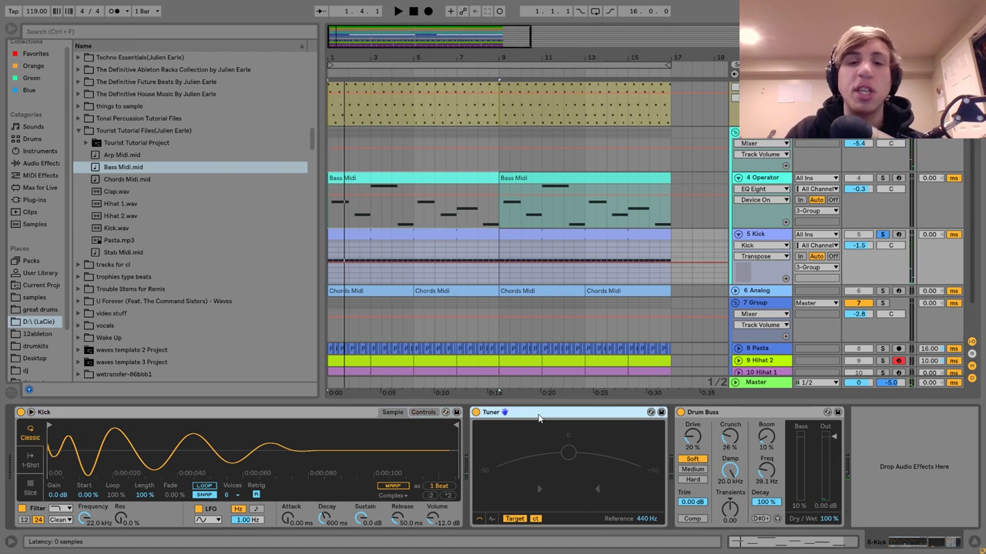
key(Delete)
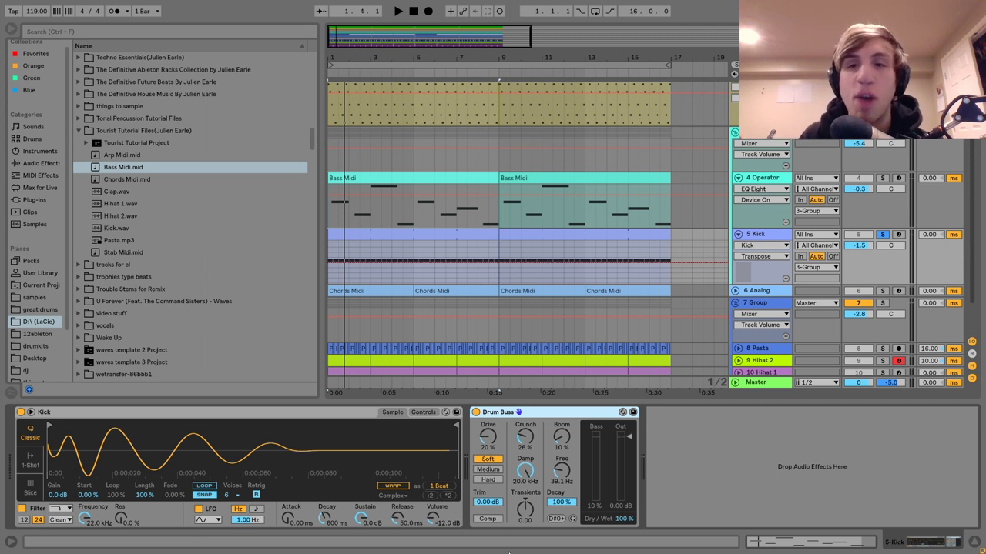
Restart playback and show the 3-Group Compressor (2:1 ratio, -11.6 dB threshold)
key(space)
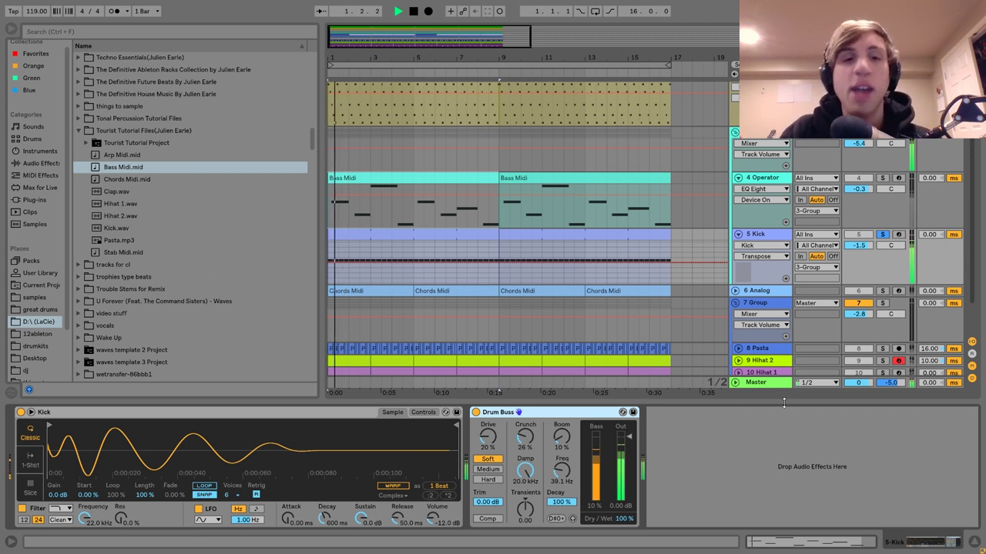
key(space)
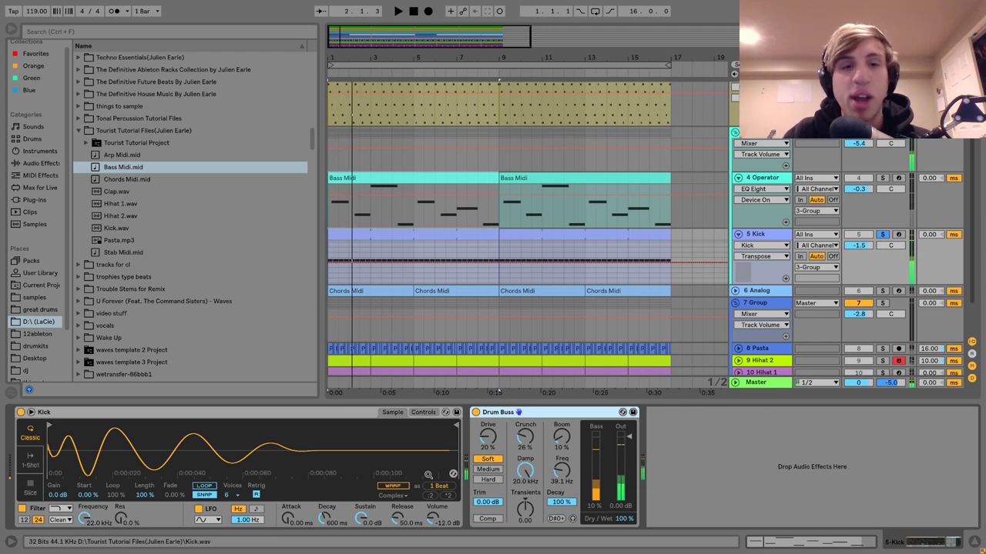
key(space)
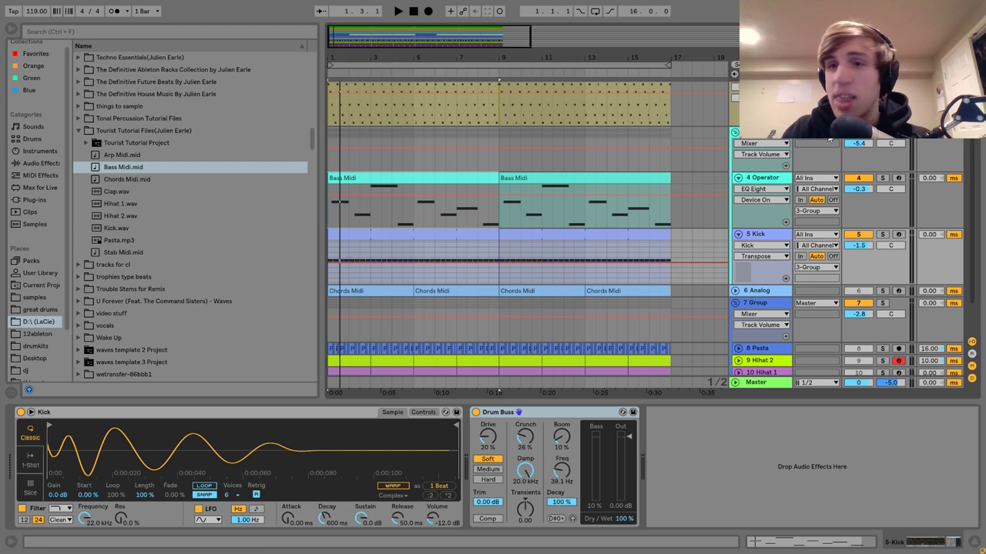
click(890, 144)
key(space)
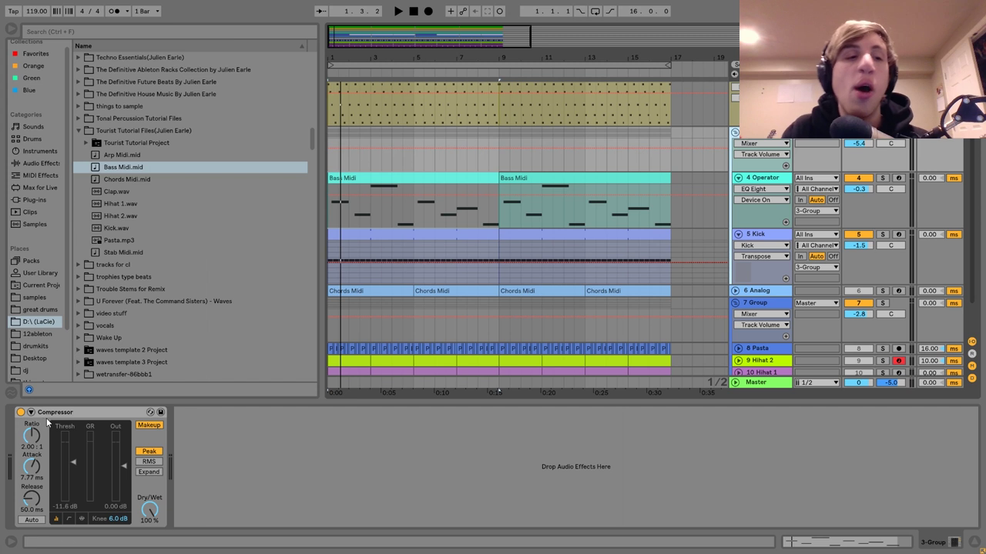
key(space)
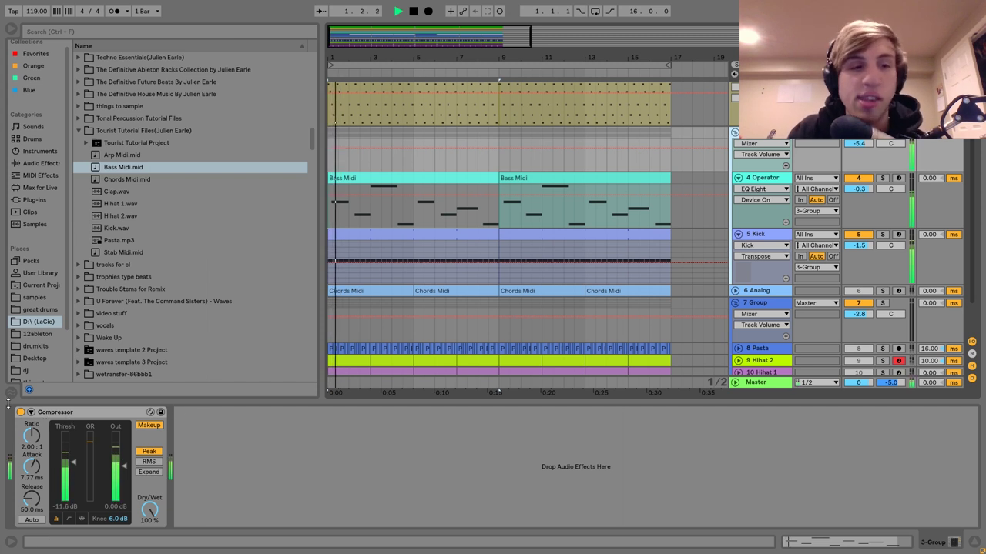
click(20, 412)
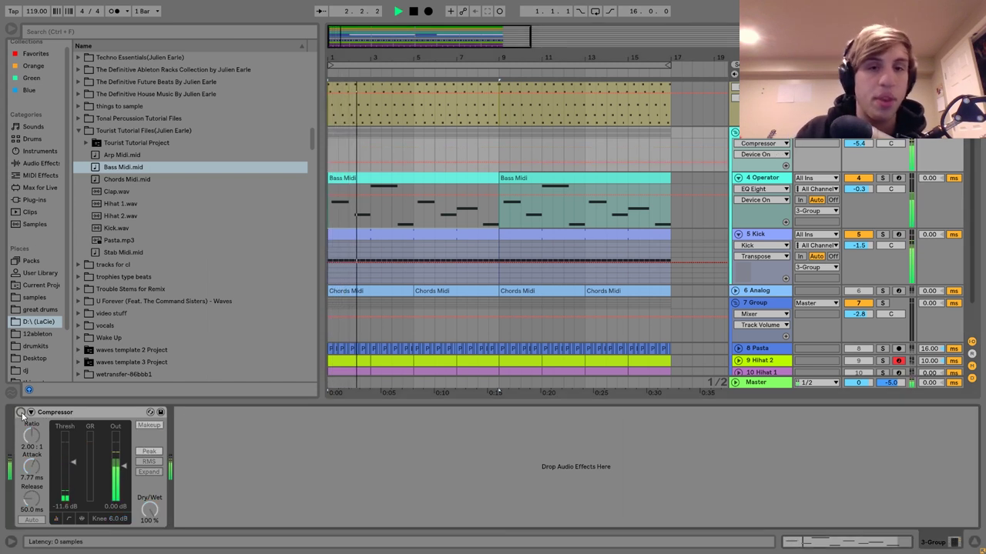
click(20, 412)
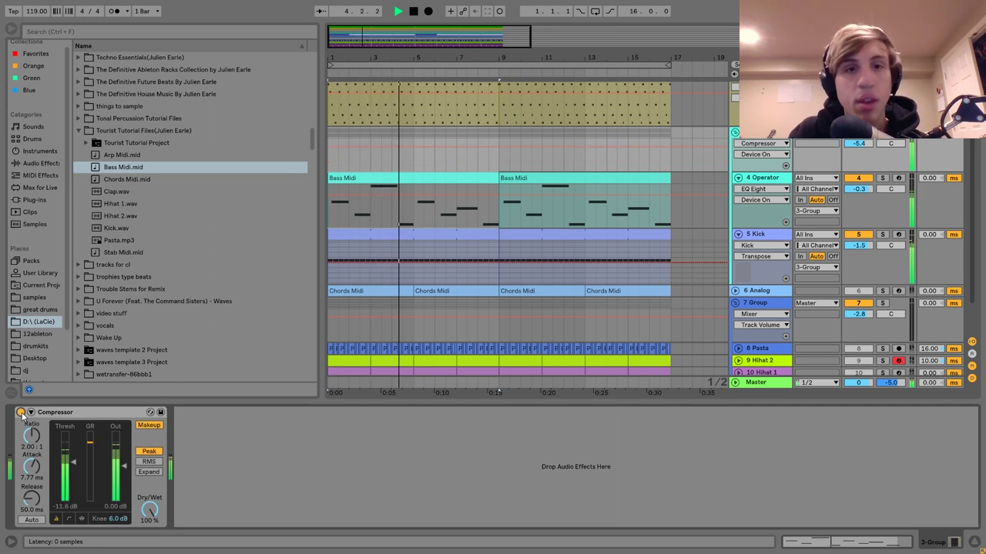
key(space)
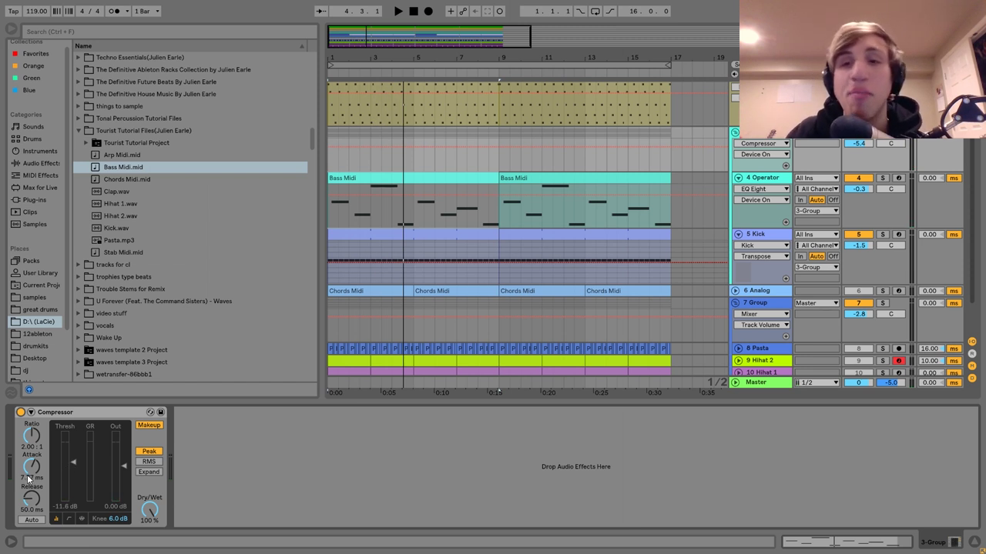
key(space)
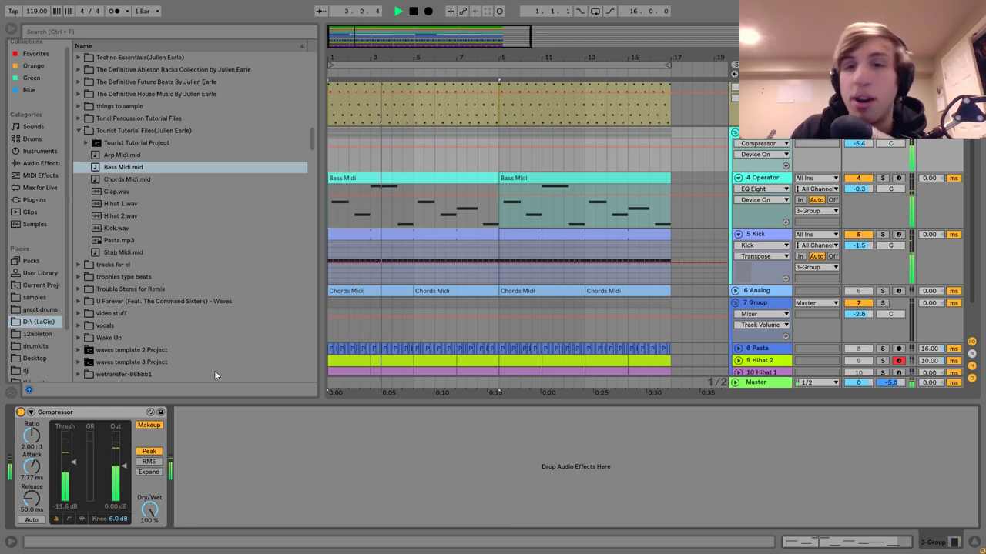
scroll(637, 341, down, 1)
scroll(642, 338, down, 1)
key(space)
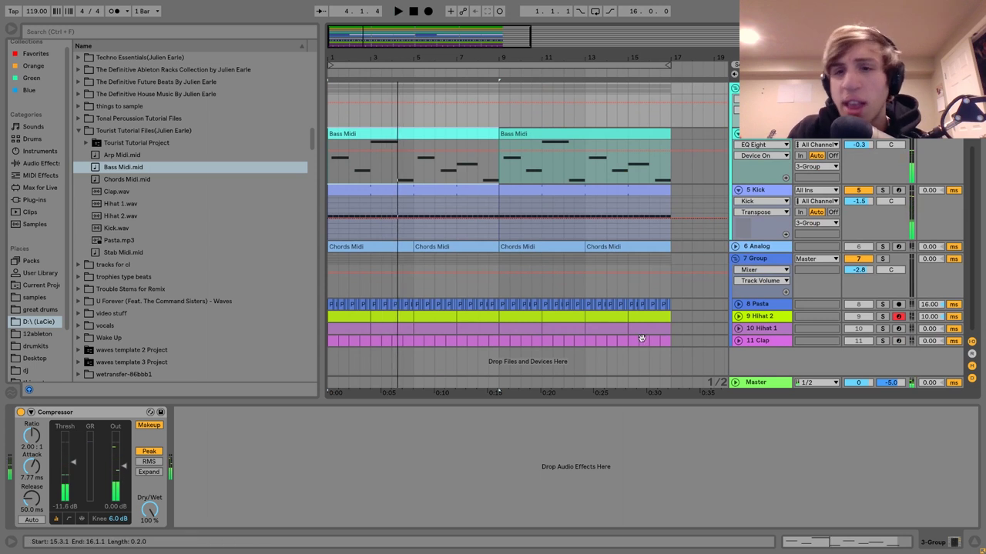
Select and unfold the 6 Analog track with playback running
click(763, 247)
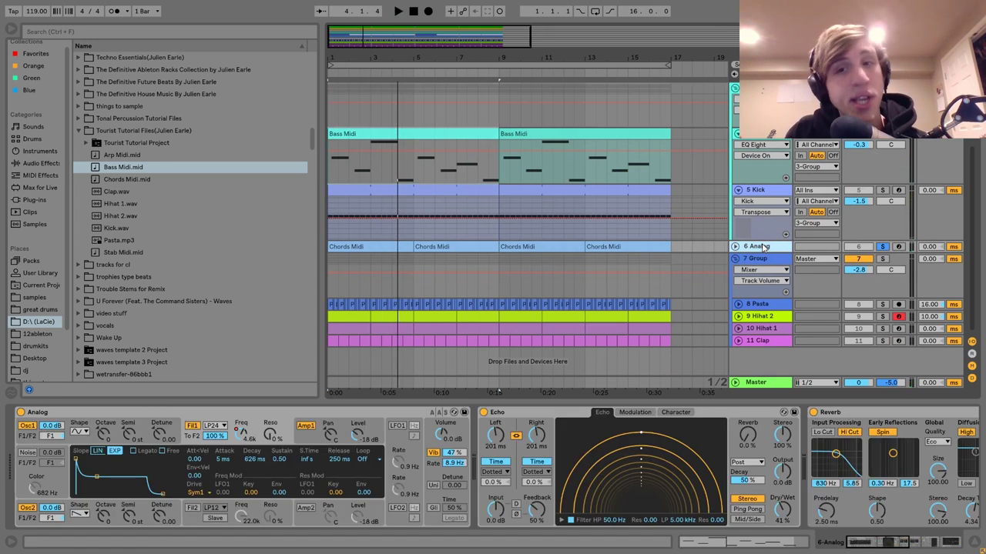
click(735, 247)
key(space)
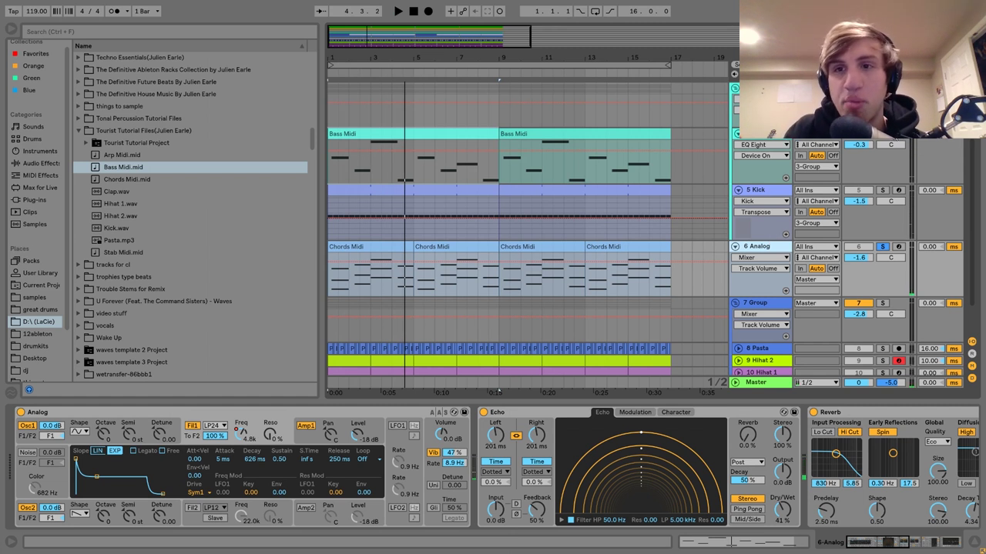
Open the first Chords Midi clip's notes in the detail editor
click(357, 246)
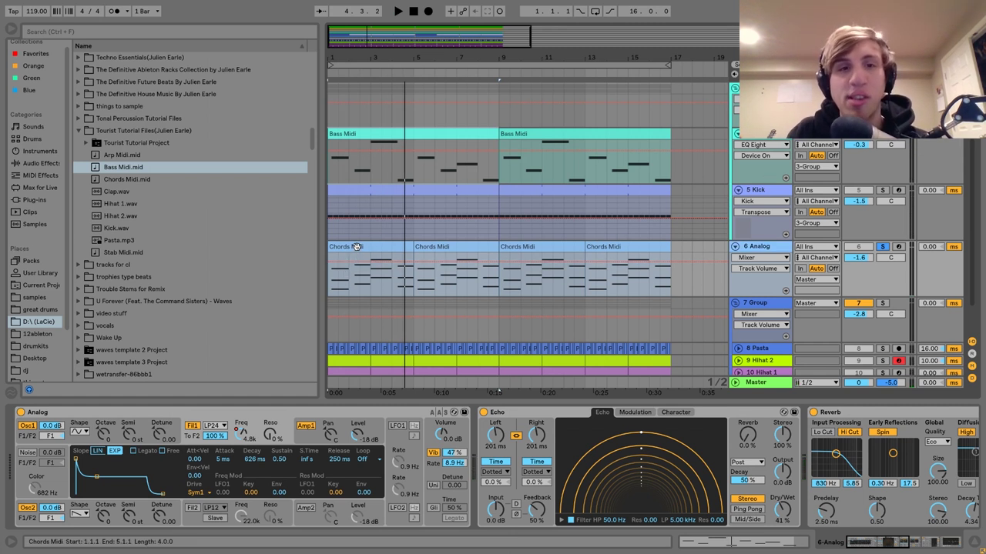
key(space)
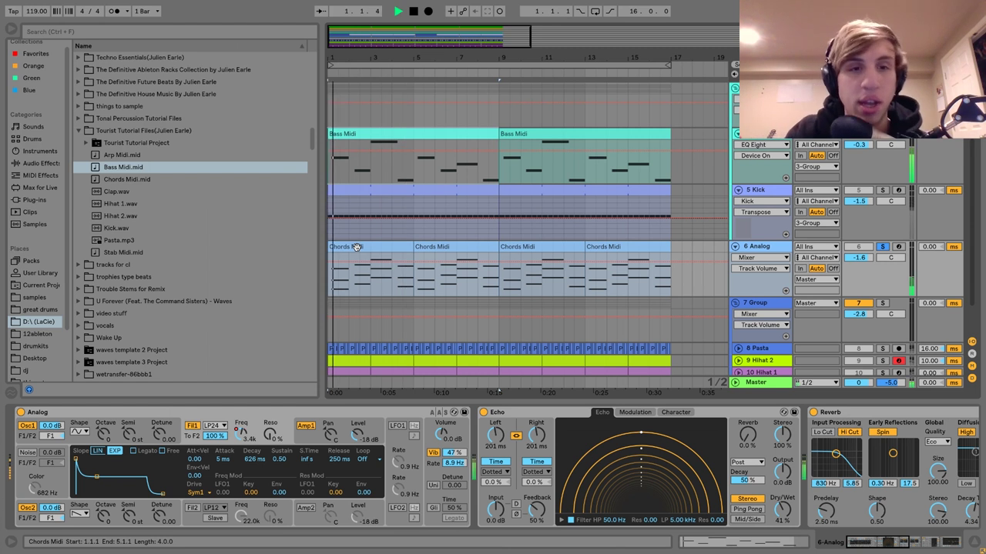
double_click(356, 246)
click(353, 254)
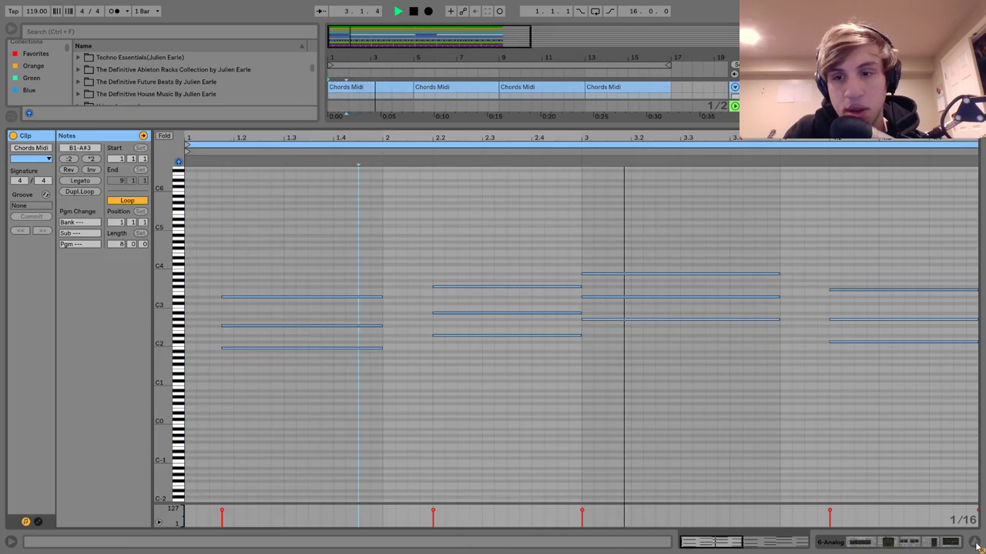
Return to the Analog, Echo and Reverb chain and select the Chords Midi clip at bar 9
click(934, 545)
key(space)
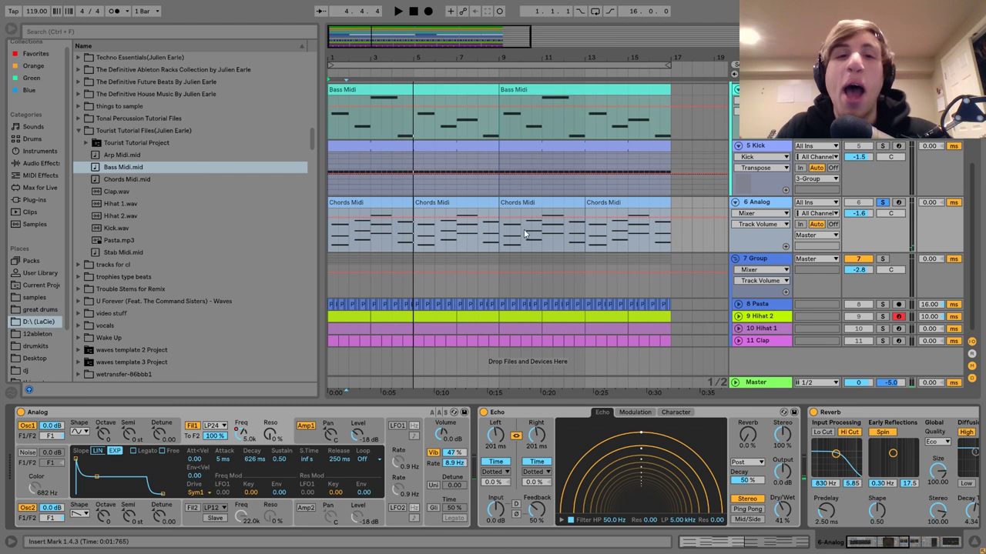
key(space)
click(760, 203)
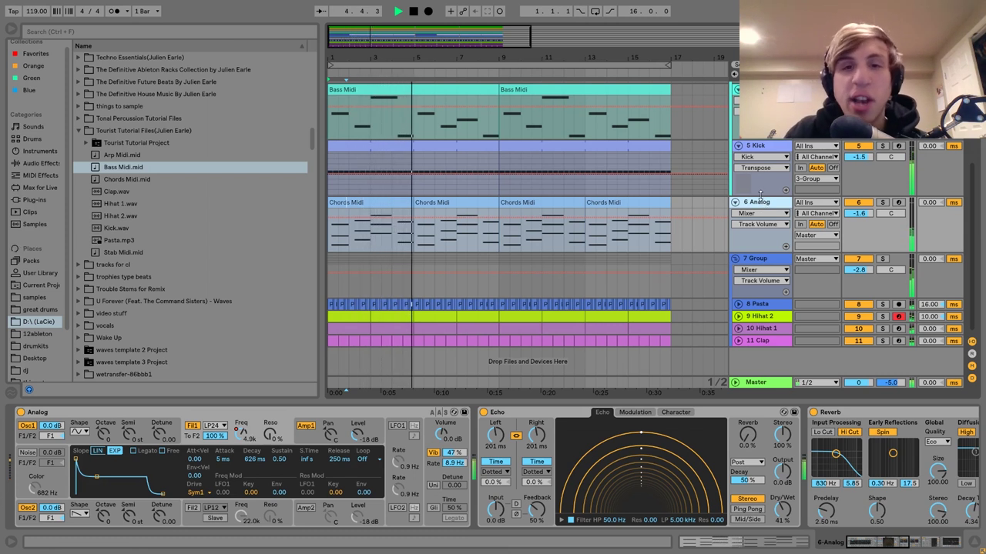
click(546, 202)
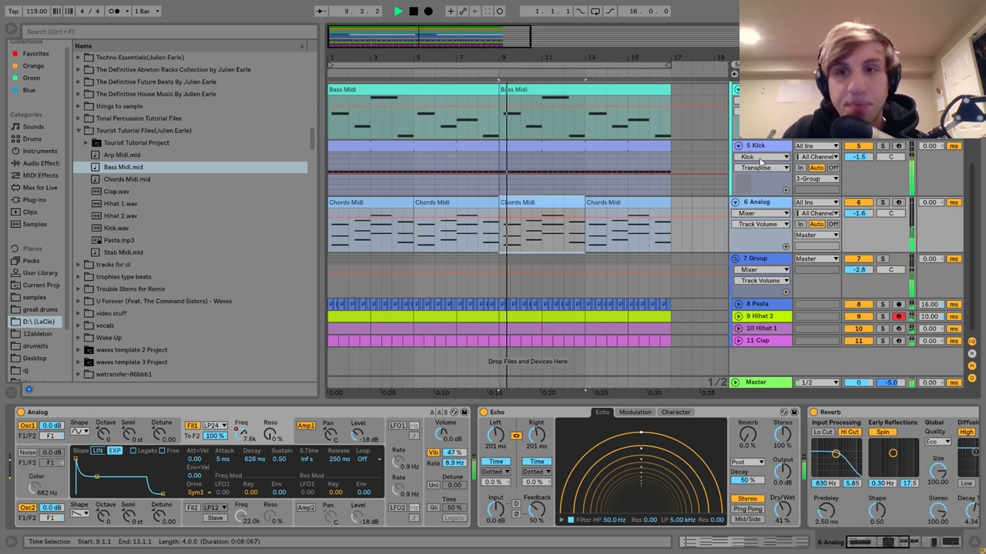
click(883, 202)
click(883, 202)
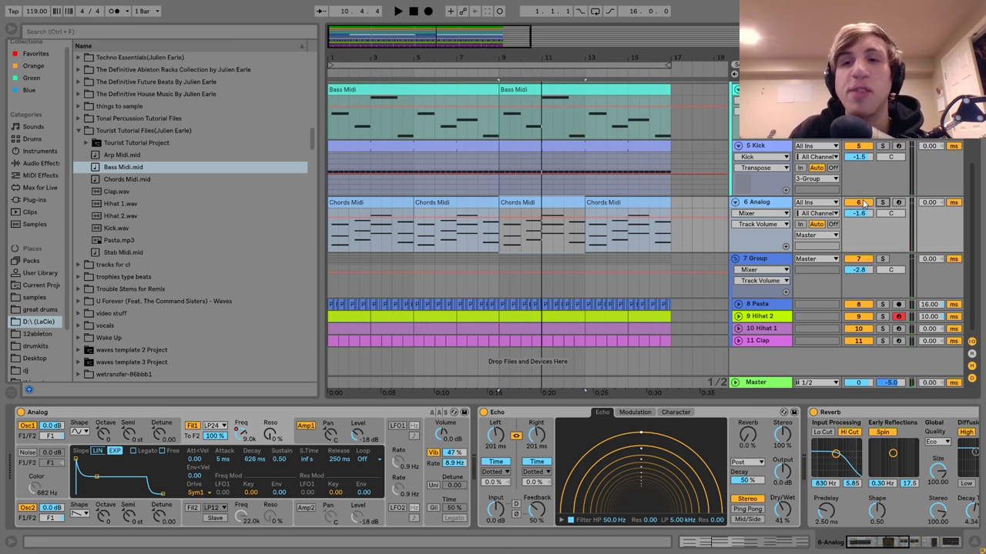
click(863, 204)
key(space)
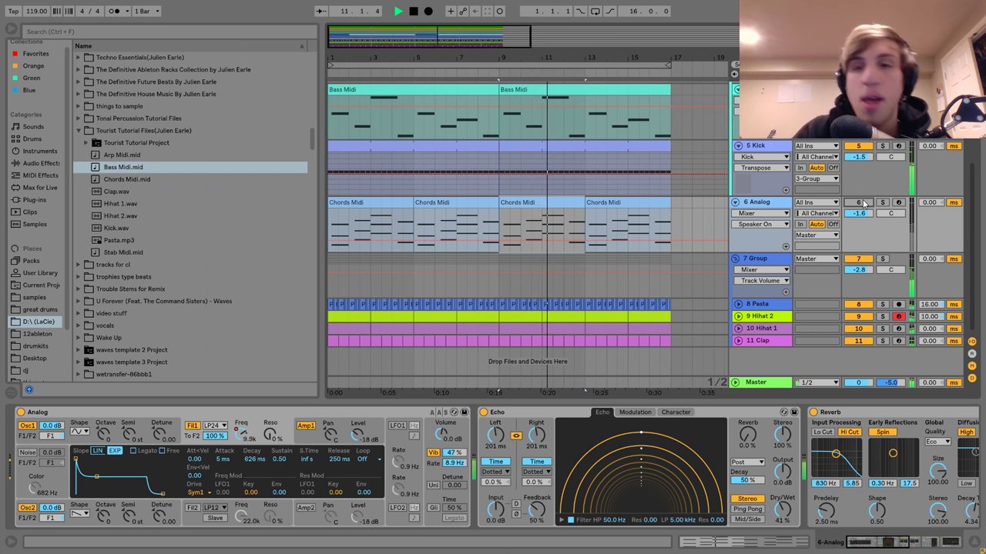
key(space)
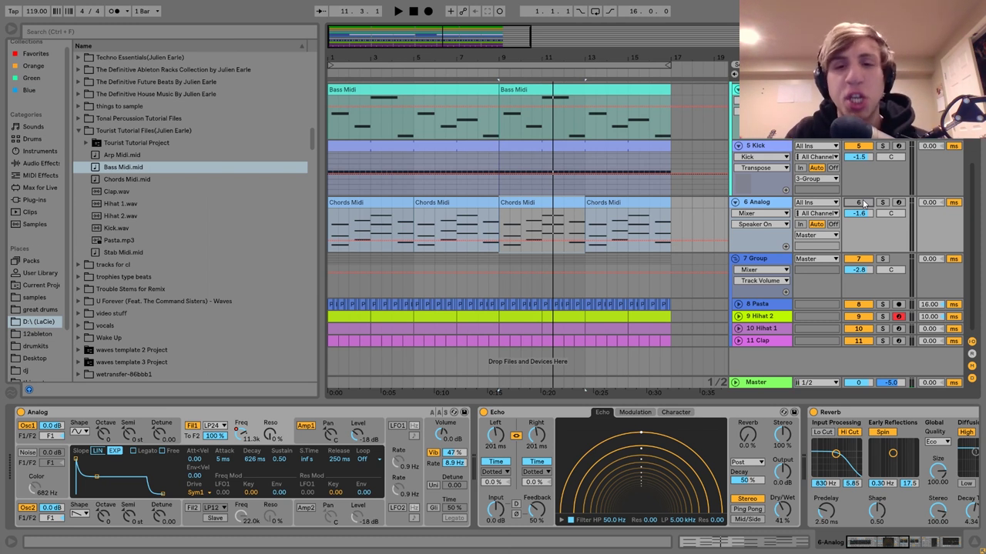
click(863, 204)
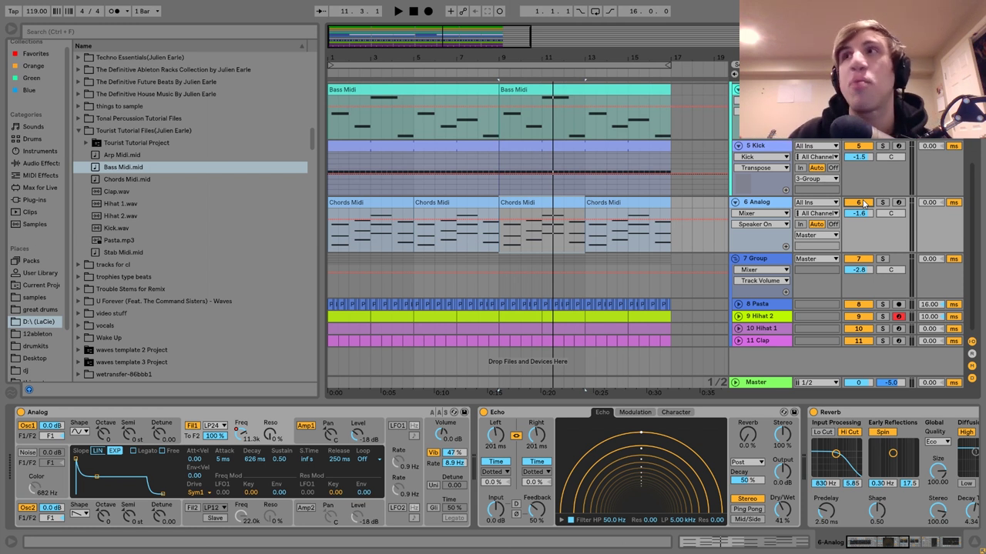
key(space)
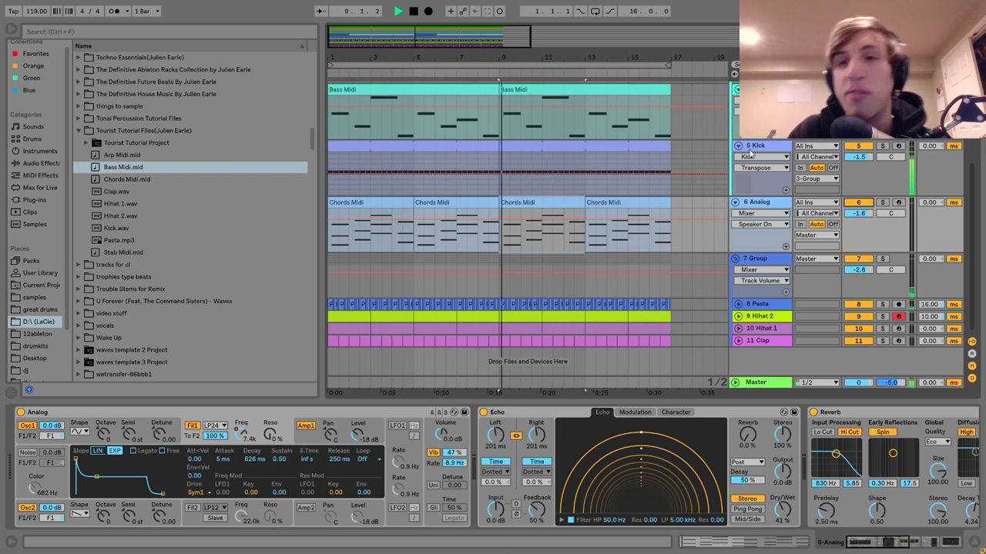
click(761, 203)
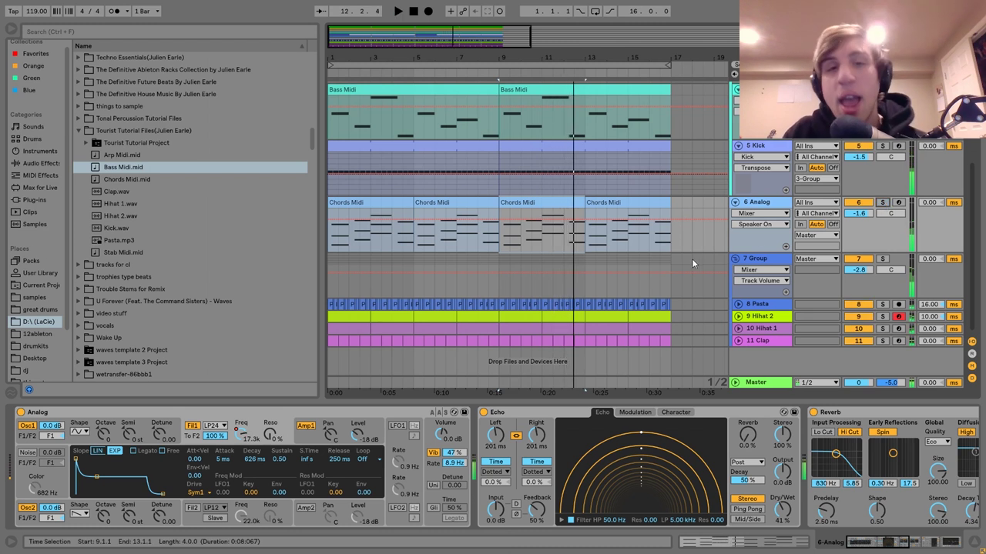
double_click(503, 204)
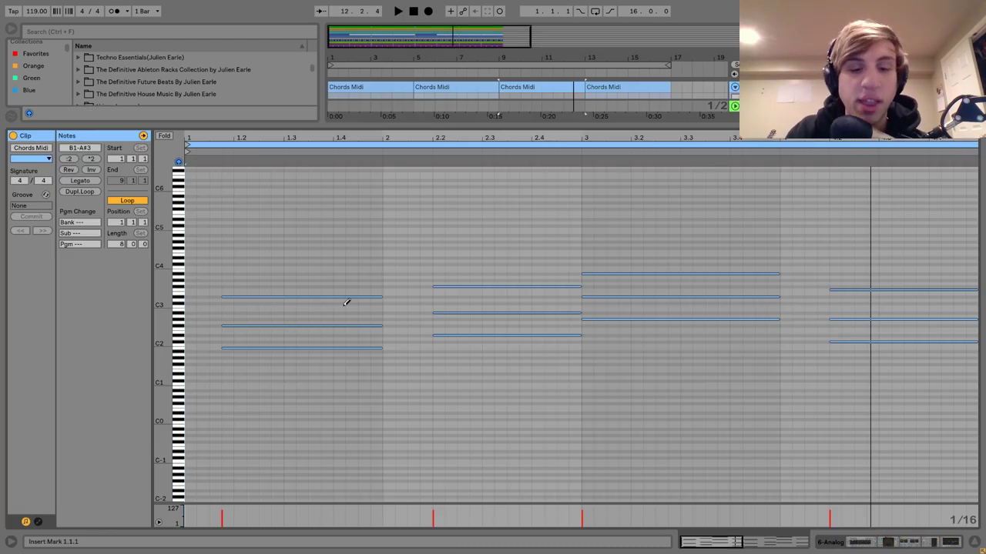
drag(310, 369, 341, 123)
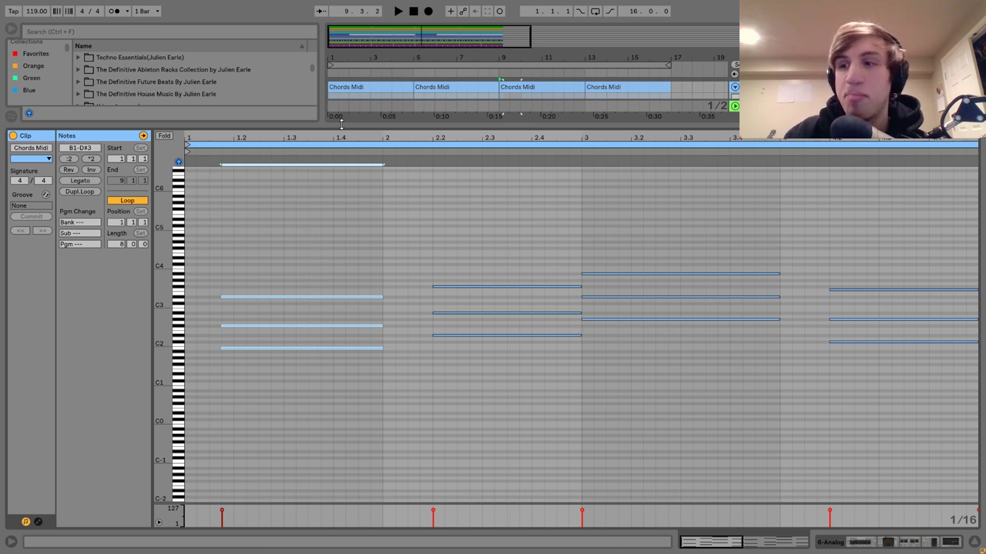
drag(526, 180, 510, 412)
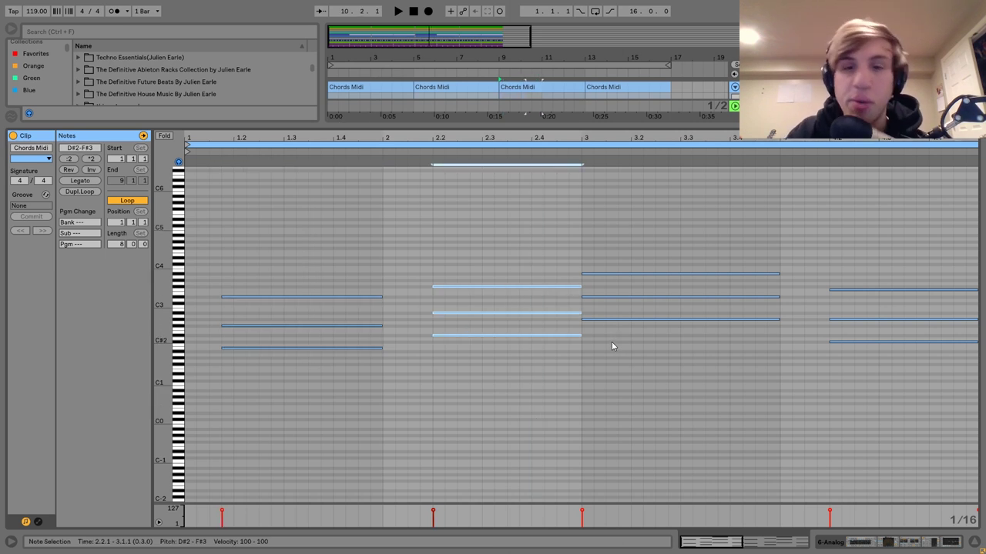
drag(613, 339, 638, 238)
click(621, 274)
key(shift+Down)
key(Up)
key(Up)
key(Down)
key(Down)
key(shift+Up)
drag(617, 252, 639, 418)
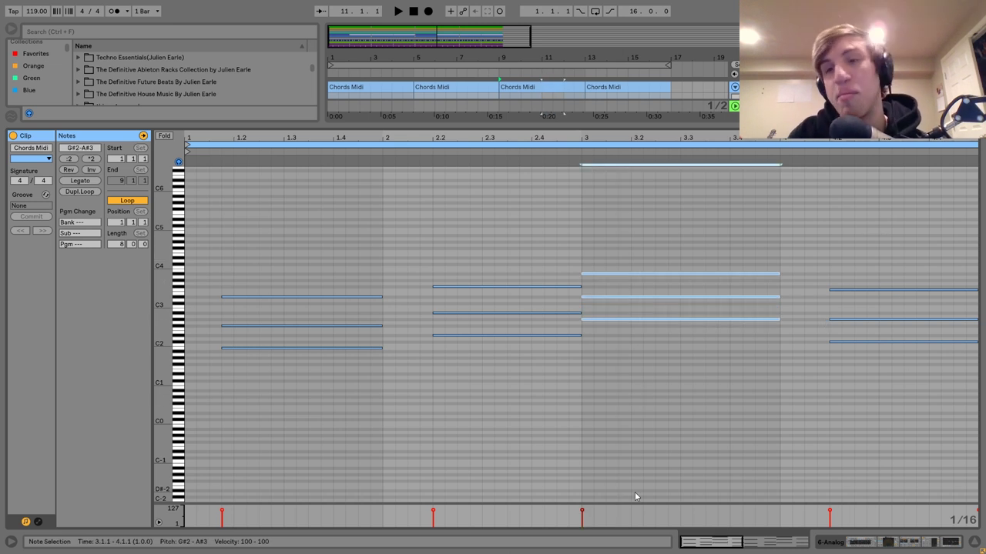
drag(866, 364, 867, 208)
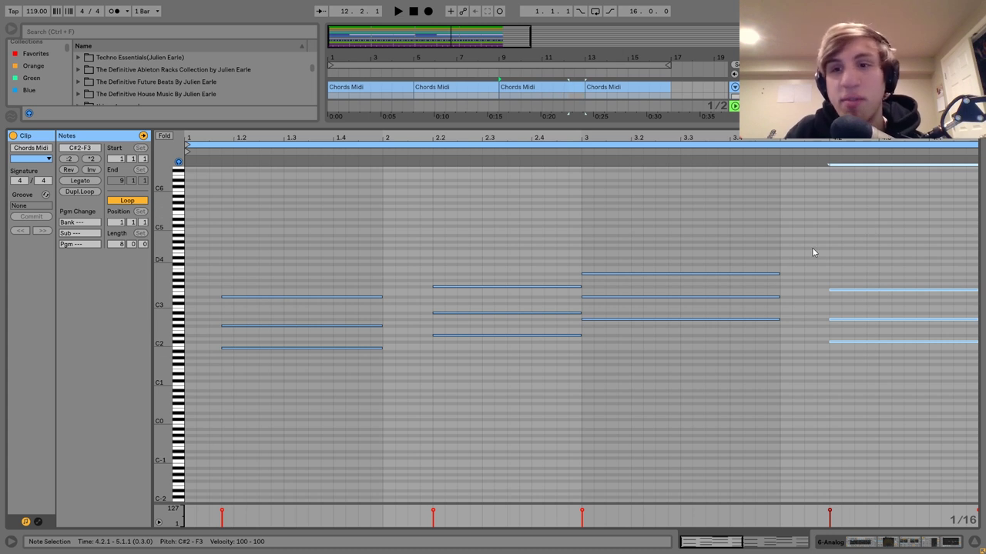
click(853, 291)
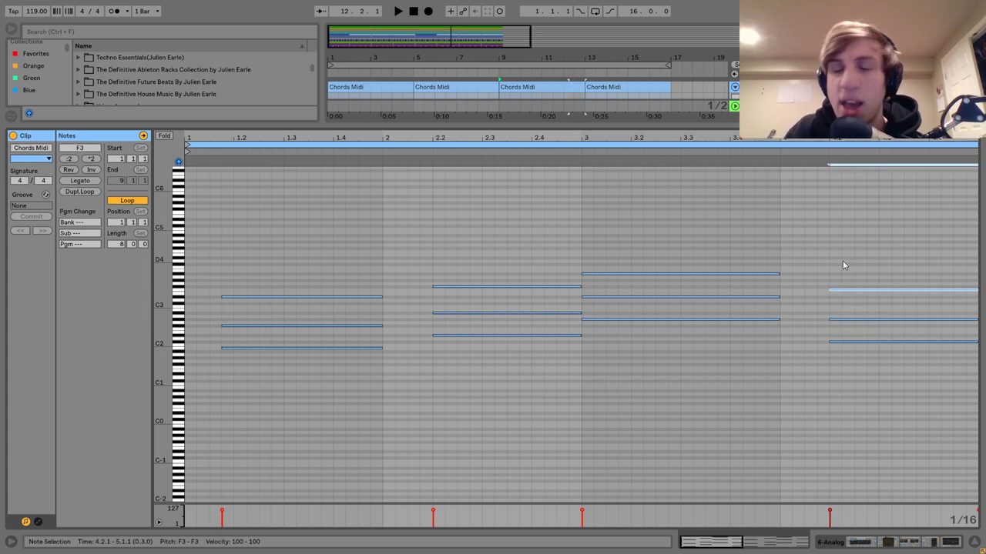
click(915, 542)
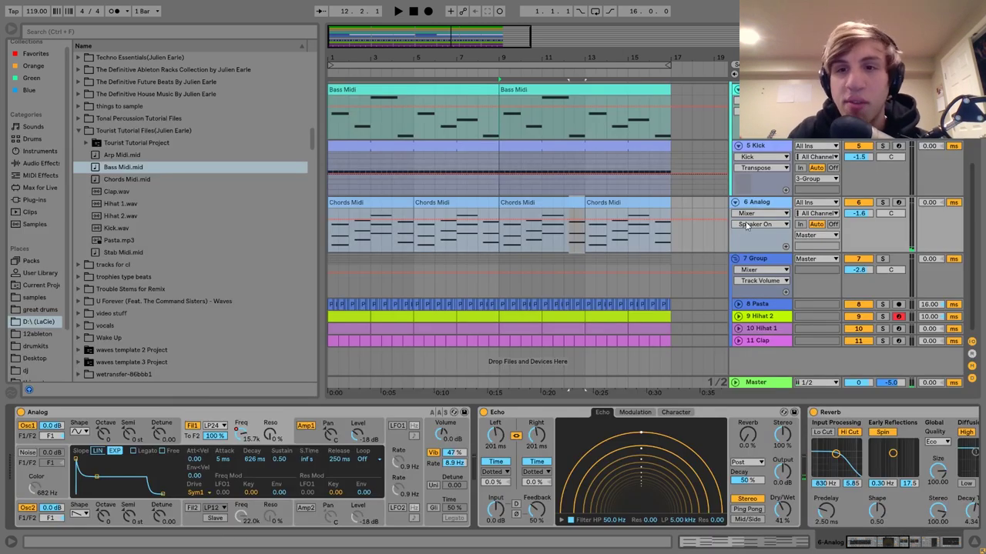
Solo the Analog chords and inspect its oscillator and filter envelope panels while playing
click(244, 433)
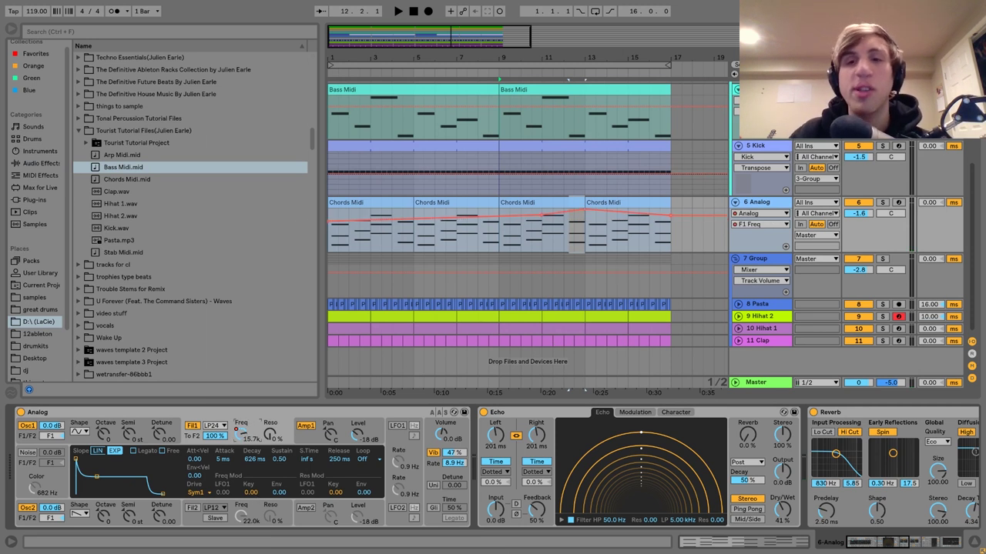
click(346, 202)
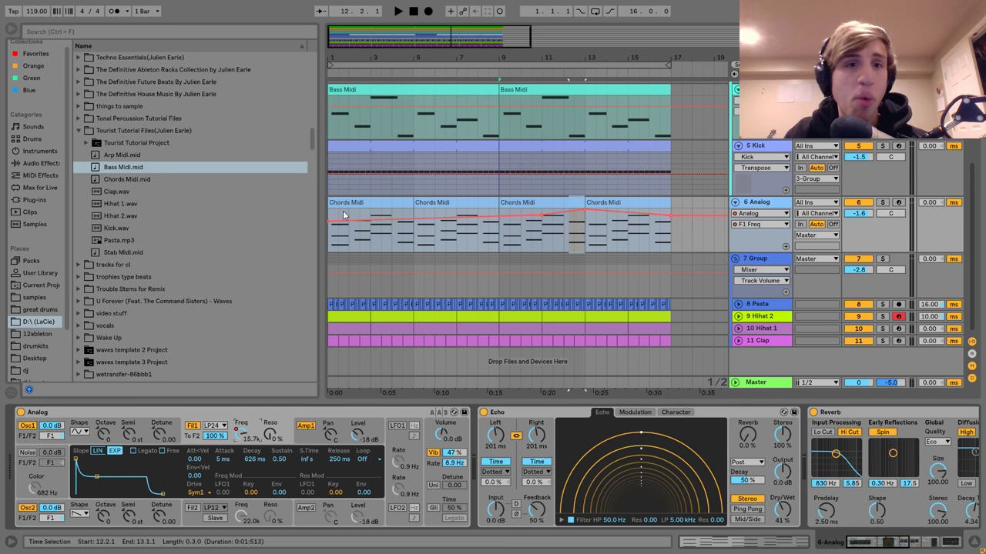
click(882, 202)
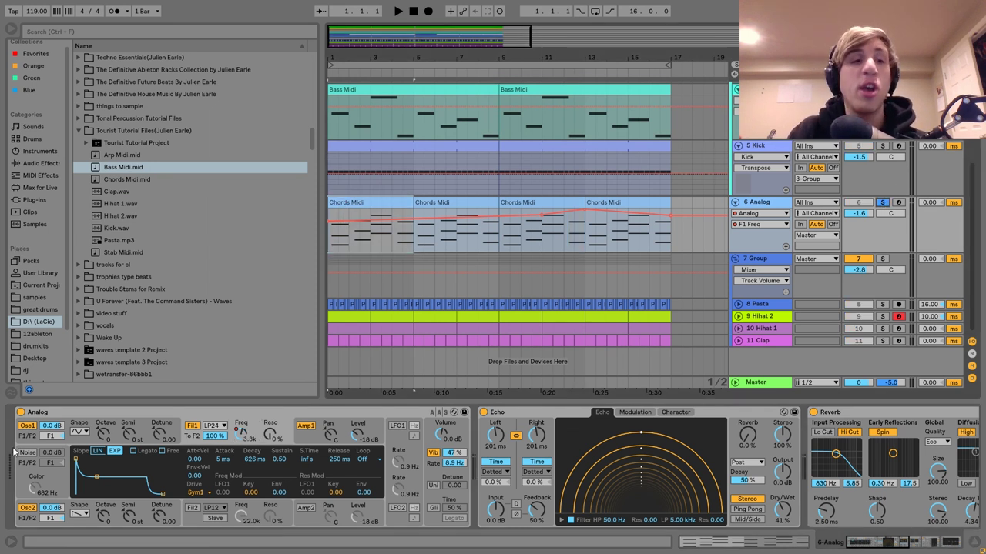
click(80, 439)
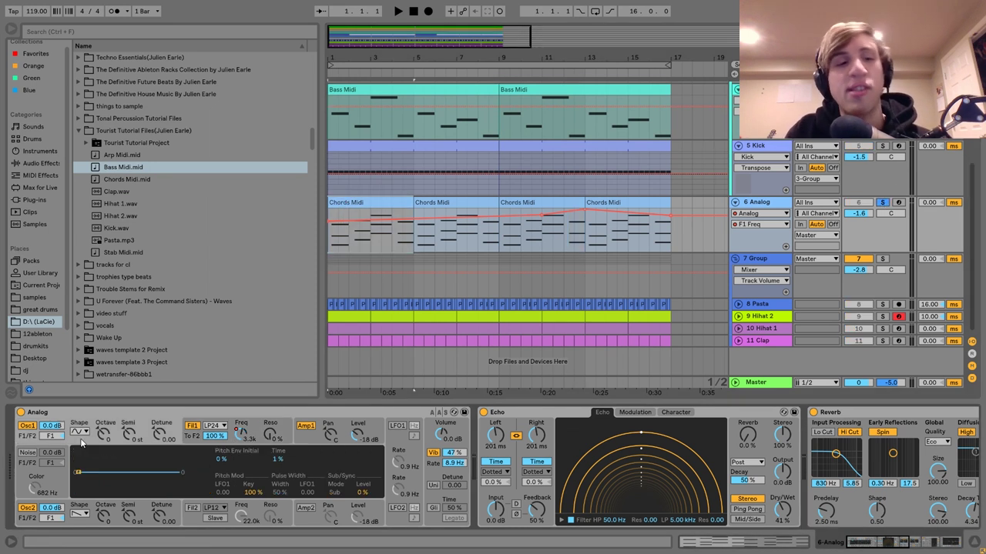
click(84, 526)
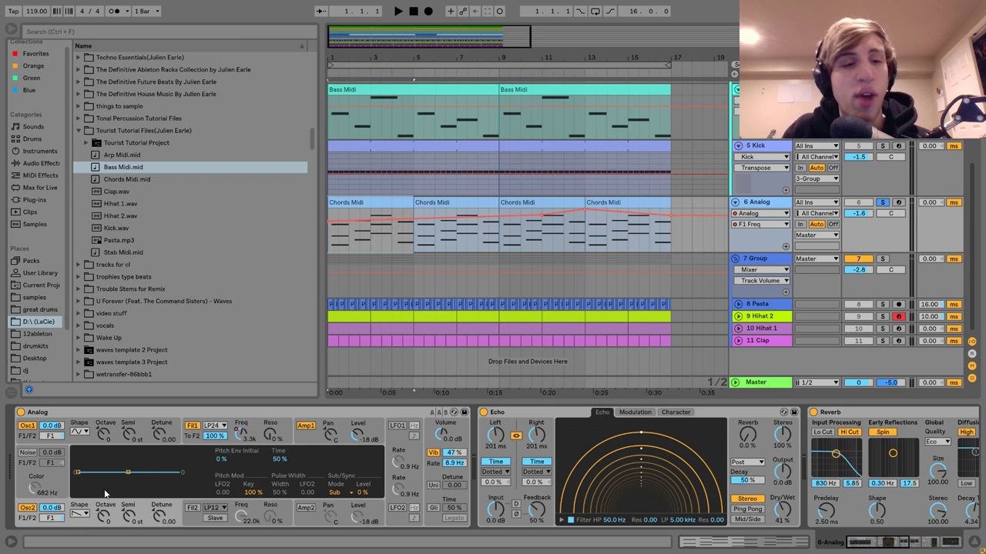
click(191, 441)
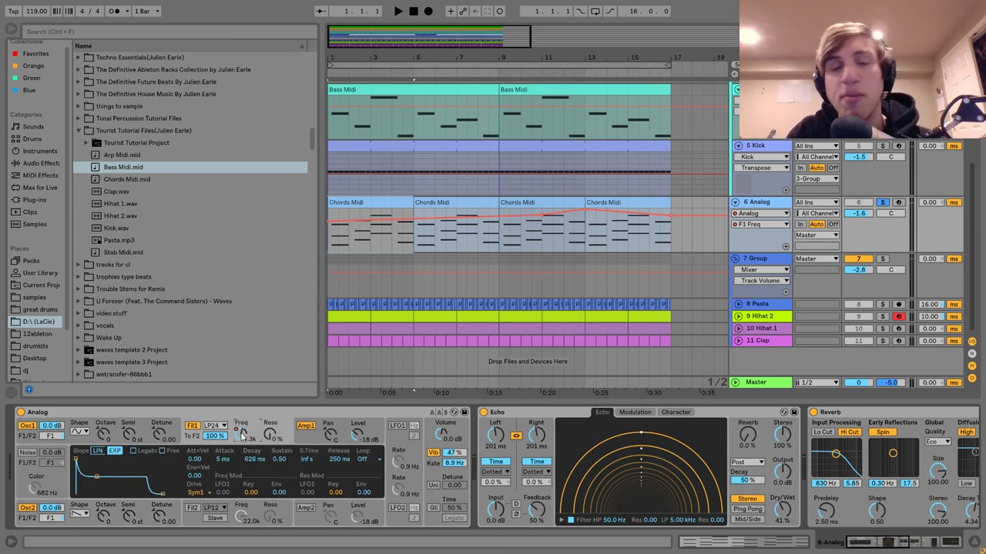
key(space)
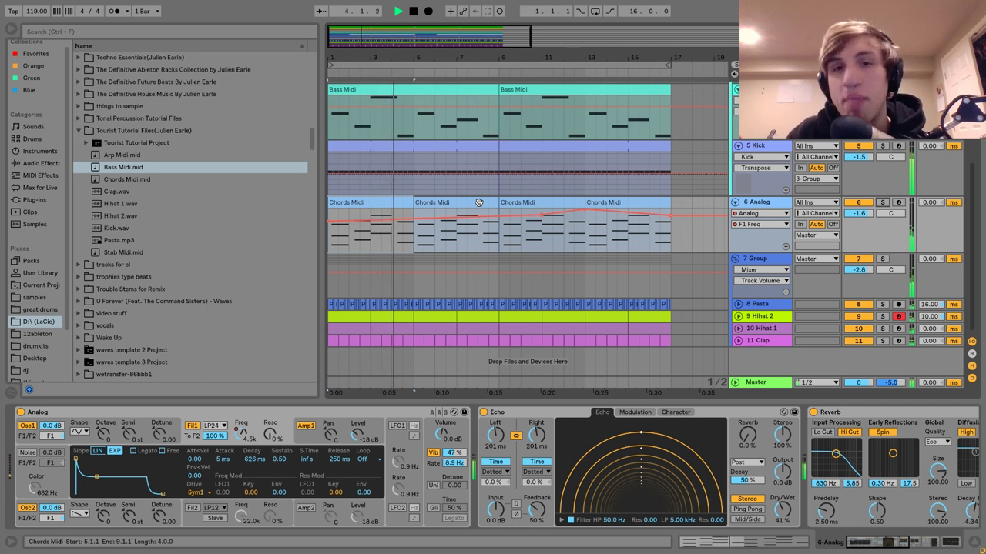
Raise the Analog vibrato amount and audition the chords at bar 9
click(543, 205)
click(883, 202)
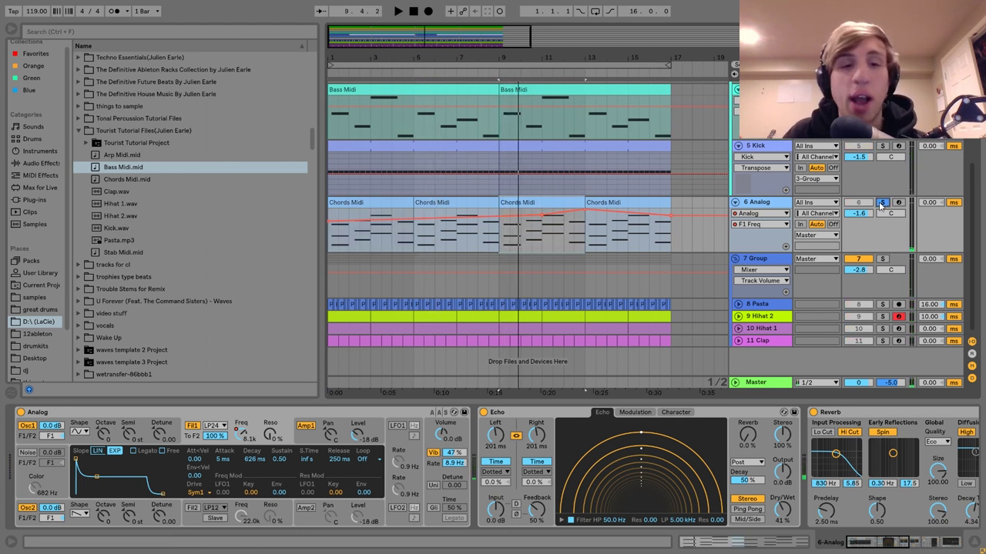
click(422, 440)
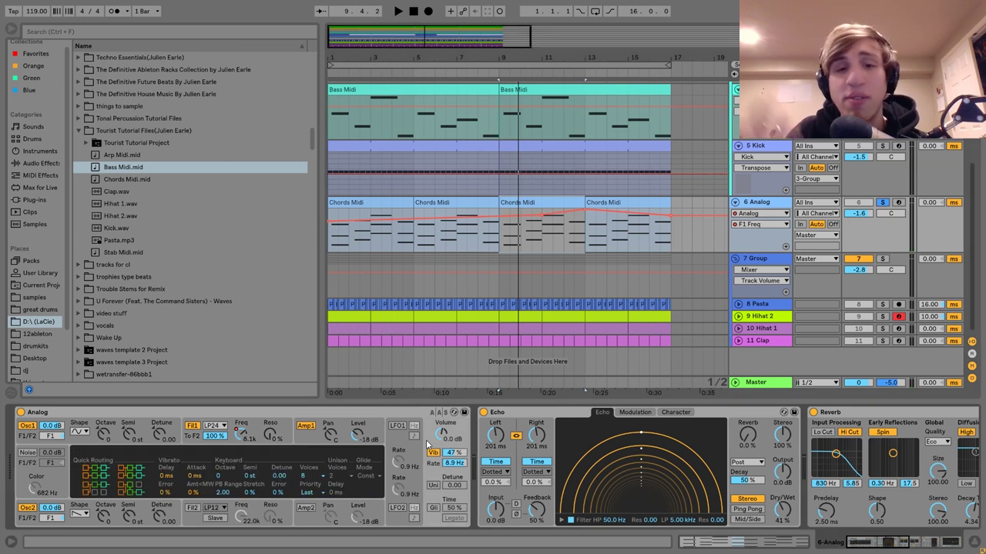
drag(454, 453, 454, 442)
key(space)
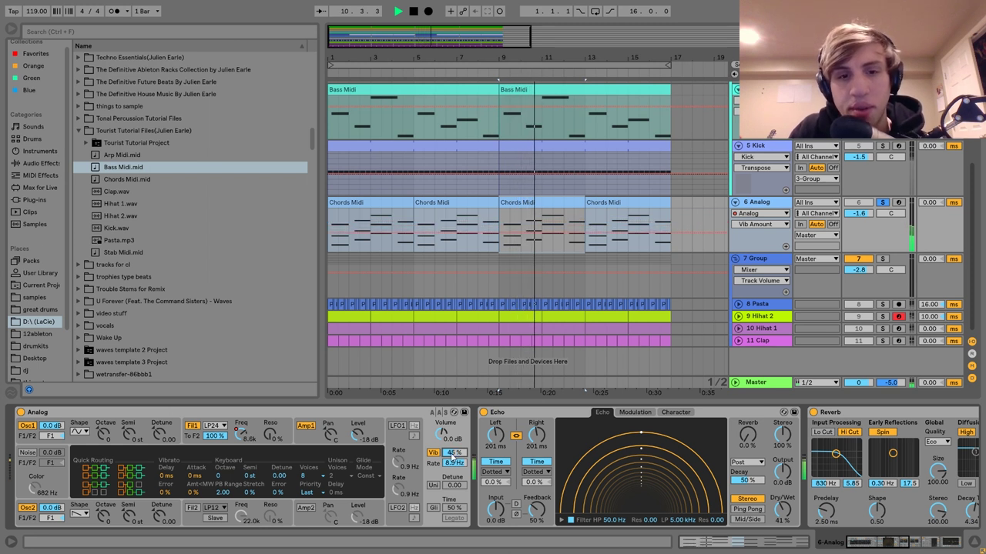
key(space)
Play from the start marker and select the Pasta vocal track's effects
scroll(454, 456, right, 5)
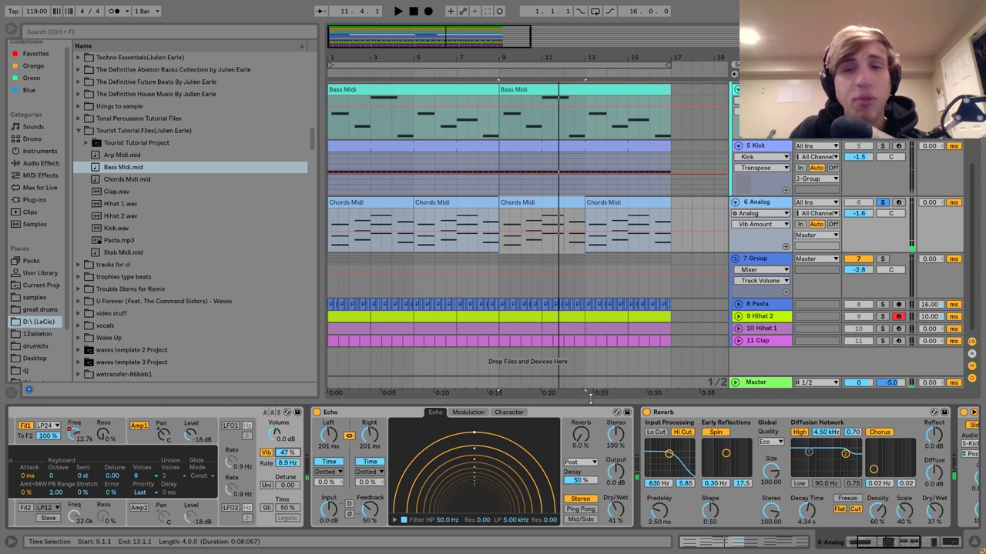
scroll(498, 385, right, 4)
scroll(720, 471, right, 8)
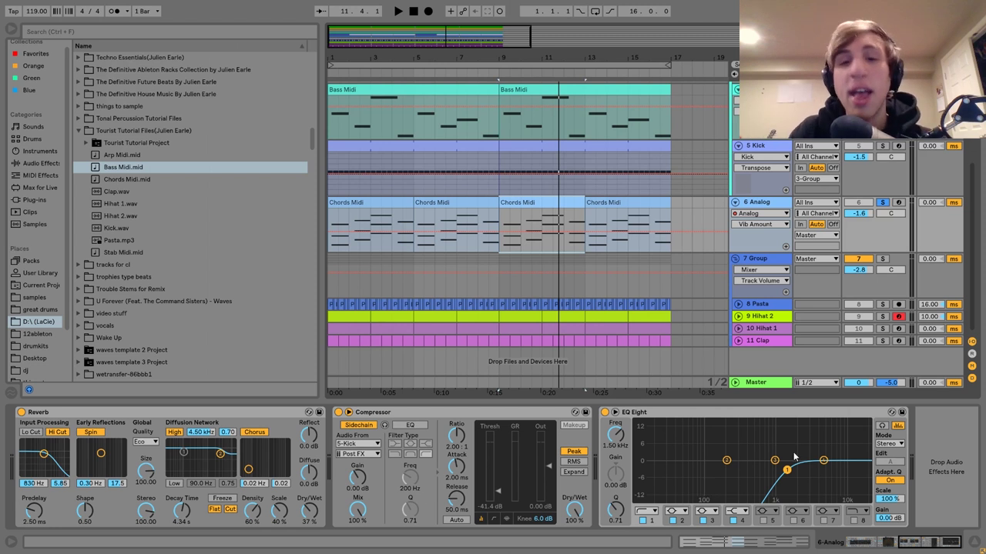
key(space)
key(space)
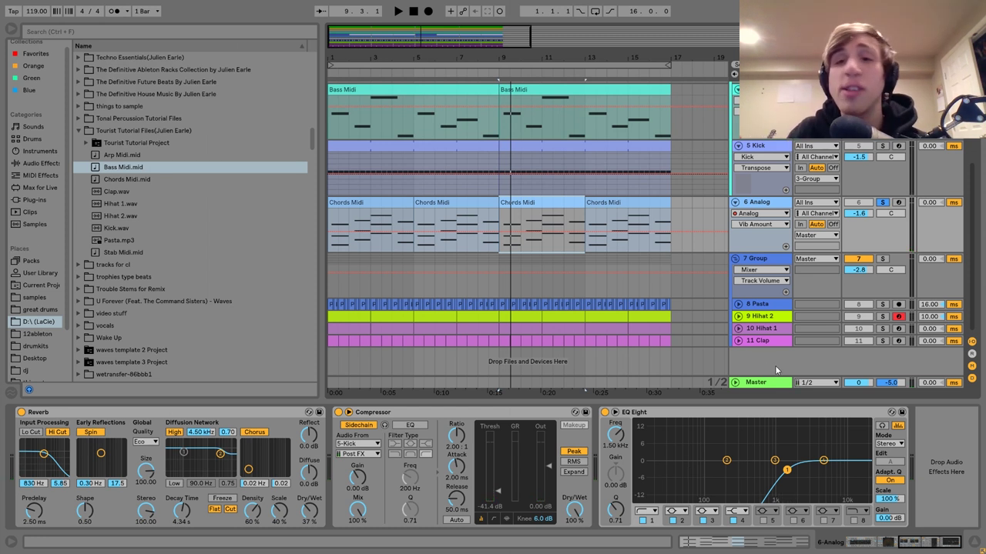
click(758, 307)
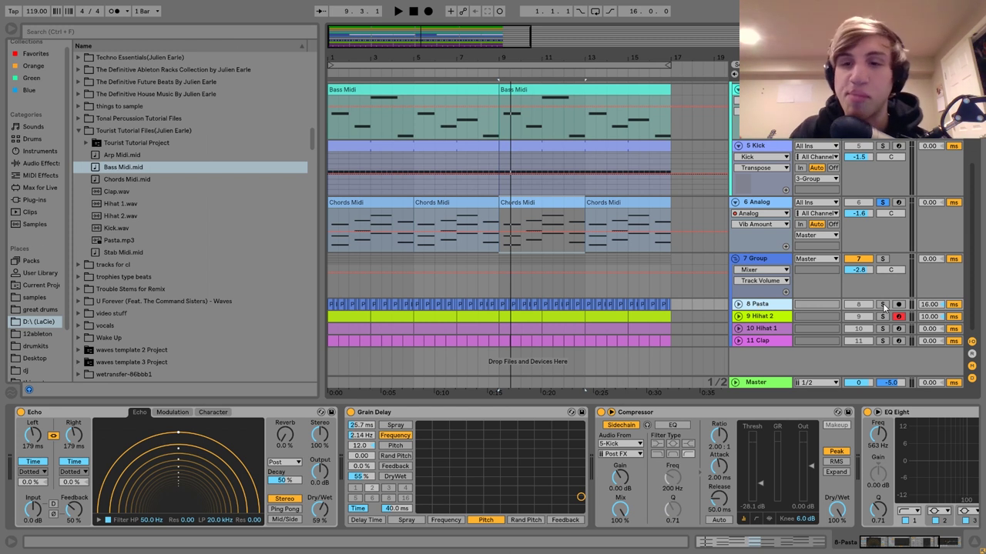
Unfold the Pasta track and zoom in on the first bars from bar 1
key(space)
key(space)
click(738, 304)
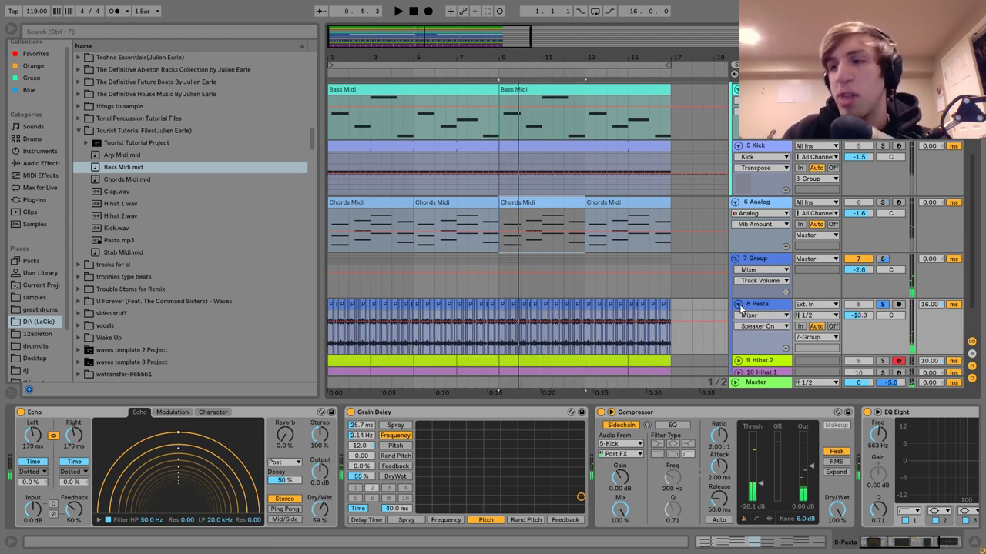
click(331, 339)
key(space)
drag(335, 58, 343, 154)
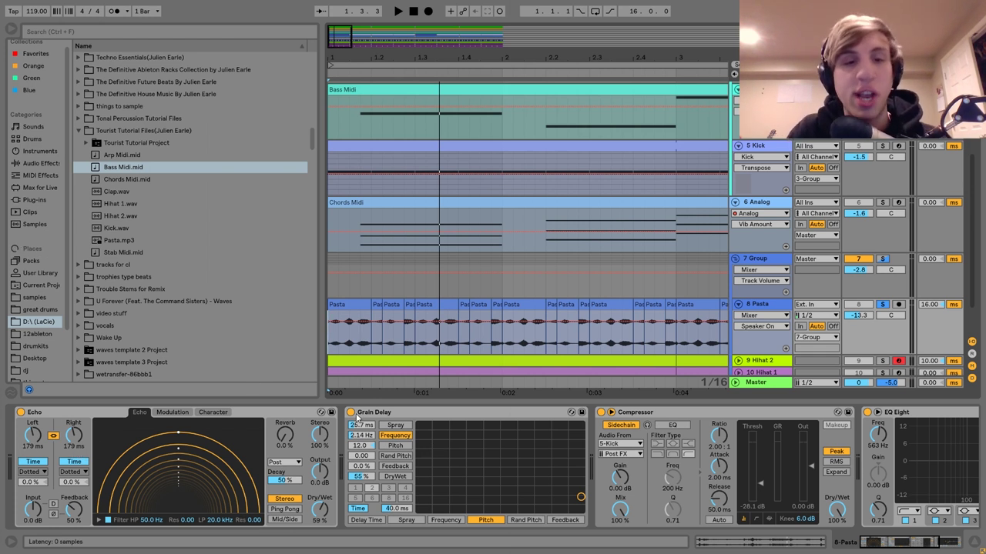
Compare the dry vocal by switching Echo and Grain Delay off, then back on
click(350, 412)
click(20, 413)
key(space)
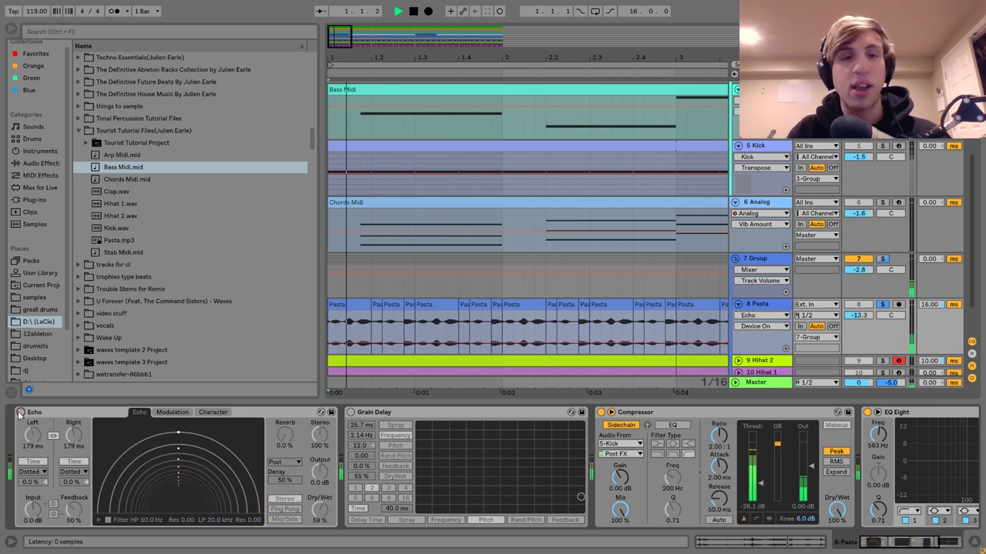
click(883, 305)
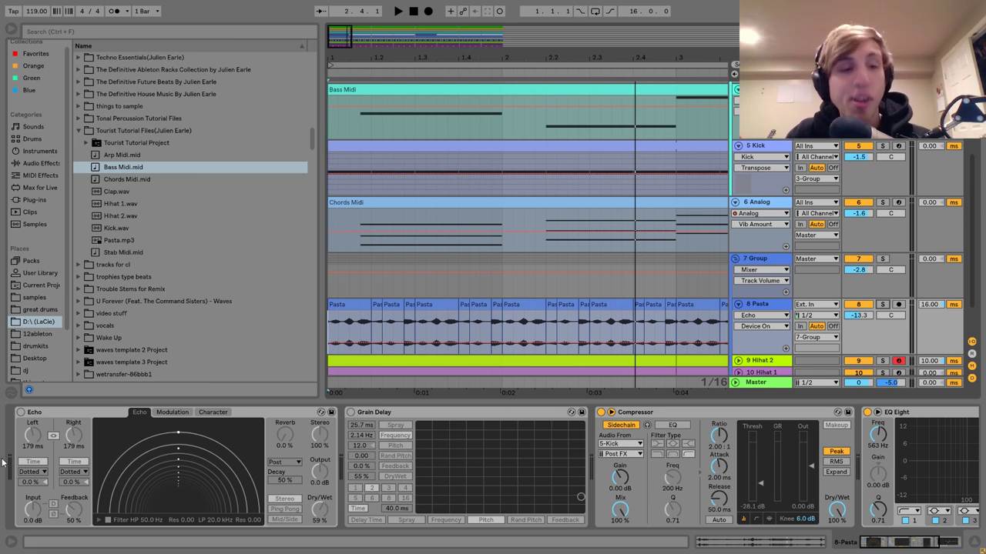
click(21, 412)
click(351, 412)
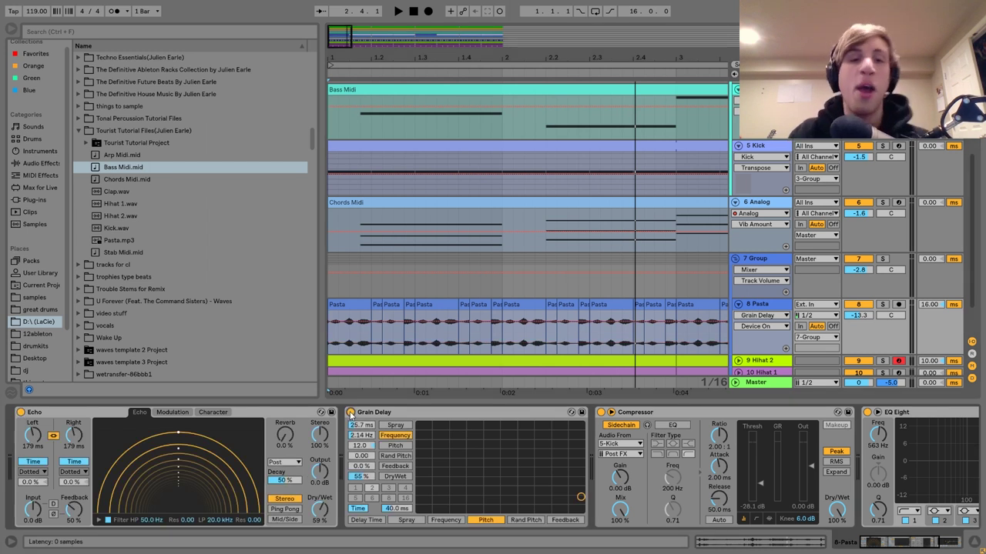
key(space)
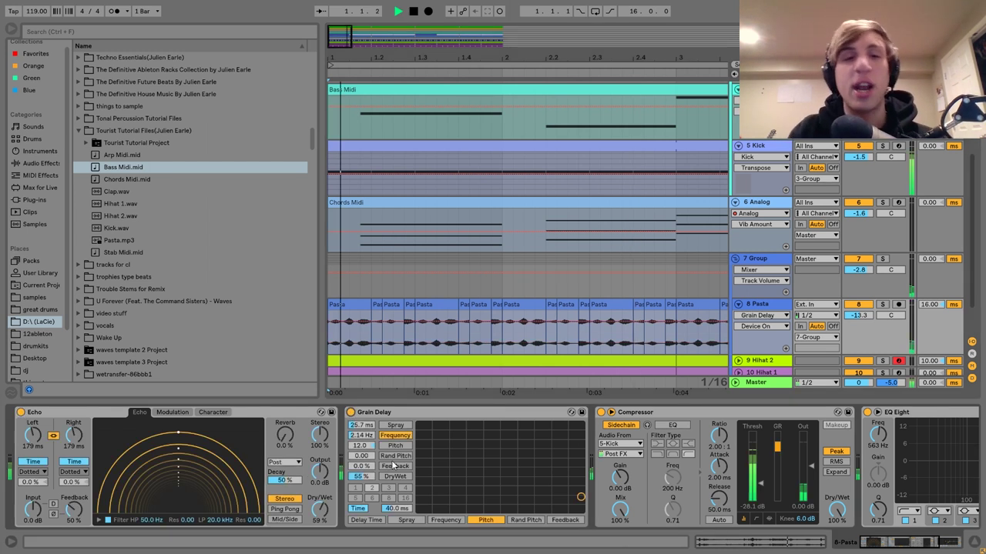
Audition the Pasta vocal soloed, A/B the Grain Delay, then select the EQ Eight
click(883, 304)
key(space)
click(883, 305)
key(space)
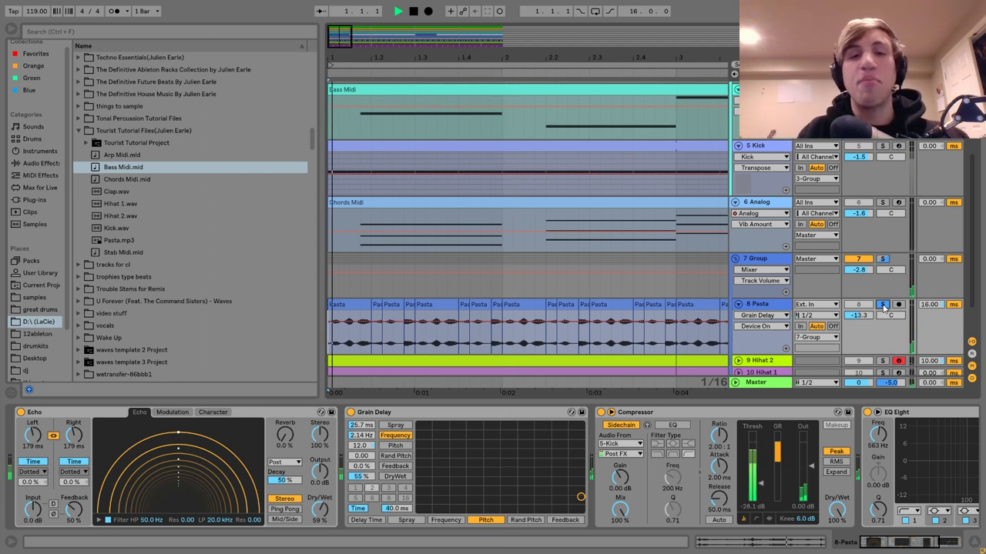
click(883, 304)
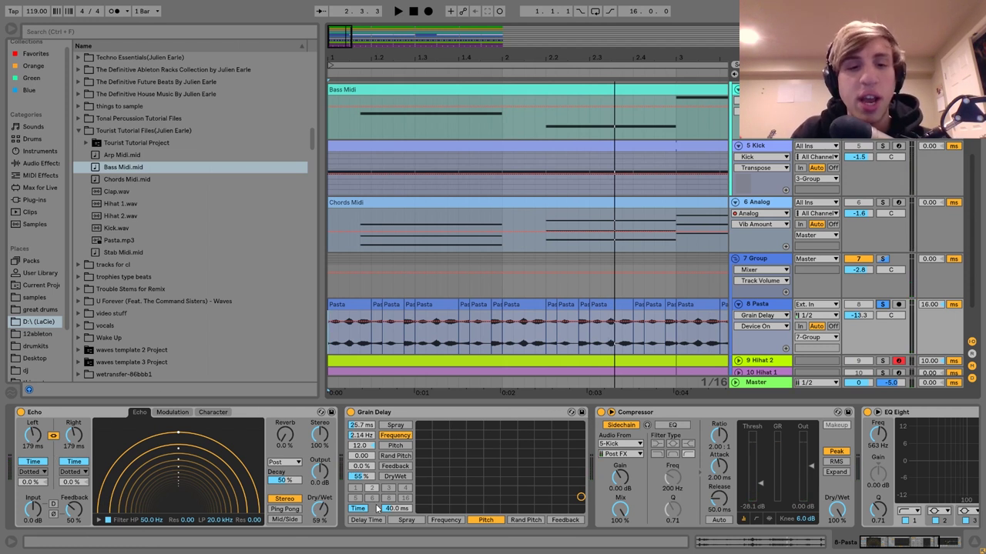
key(space)
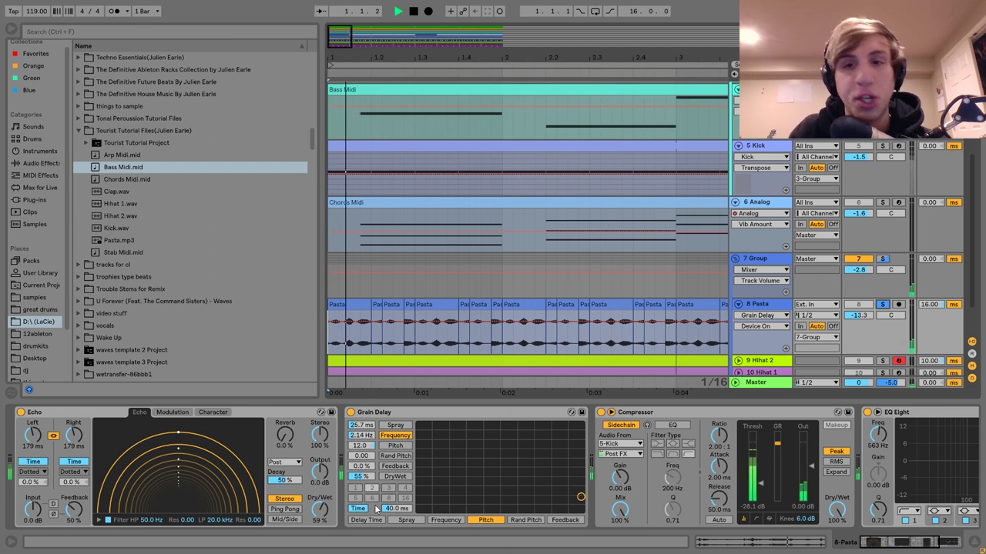
click(351, 412)
click(351, 412)
key(space)
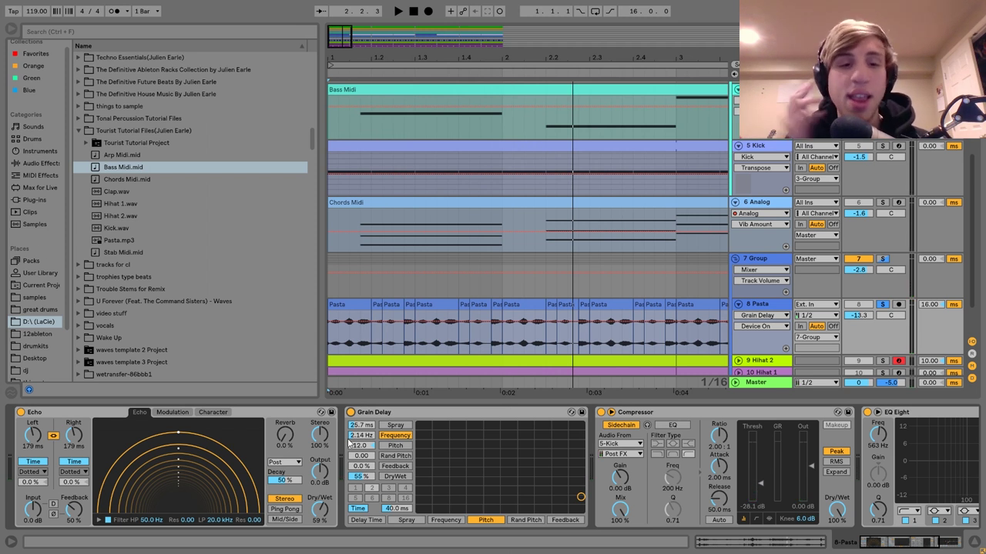
scroll(504, 456, right, 5)
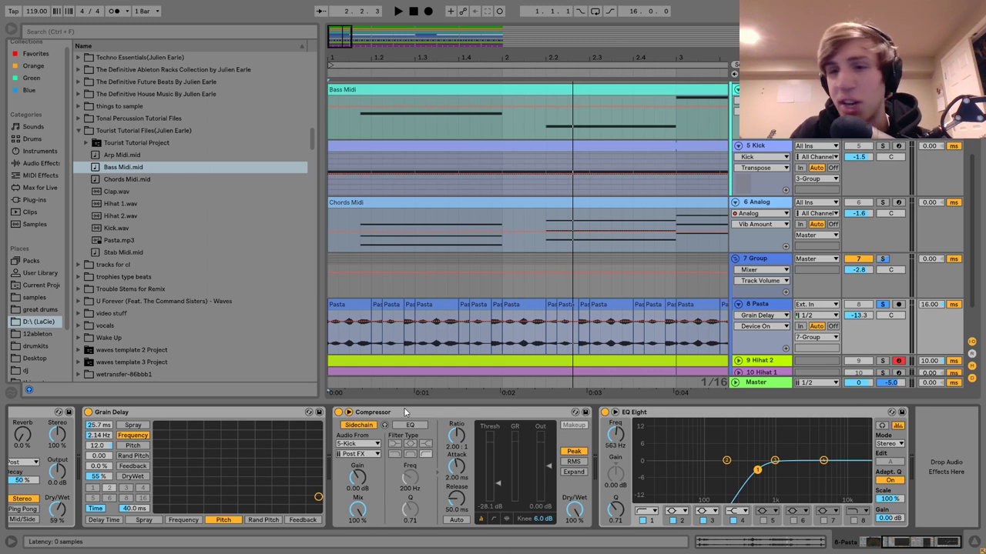
click(708, 416)
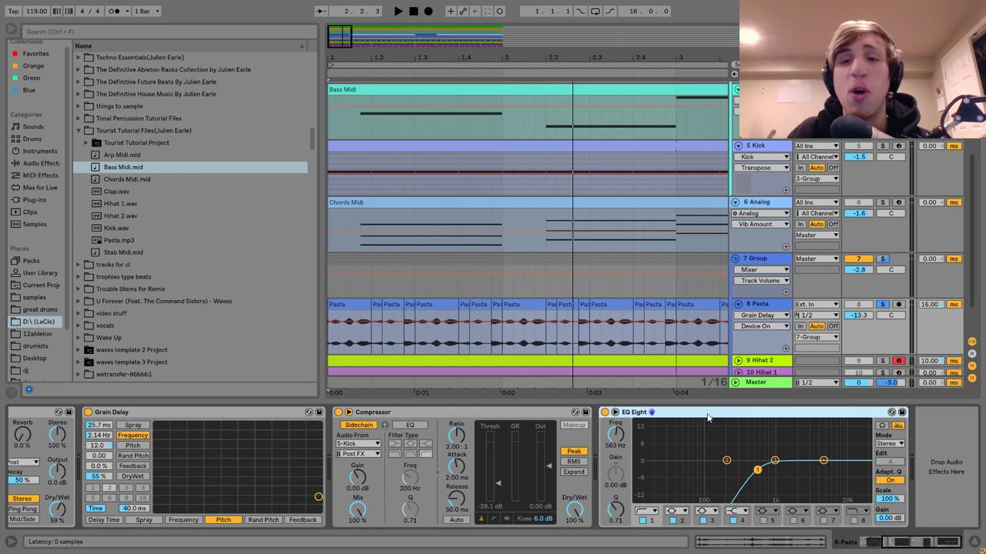
Unfold the Hihat 2 and Hihat 1 tracks to view their notes during playback
scroll(870, 326, down, 2)
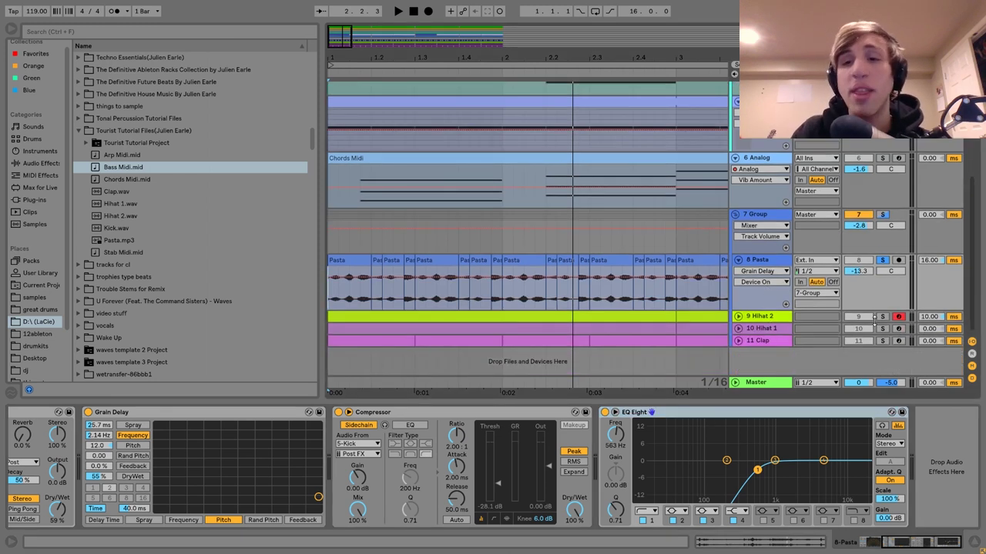
click(736, 320)
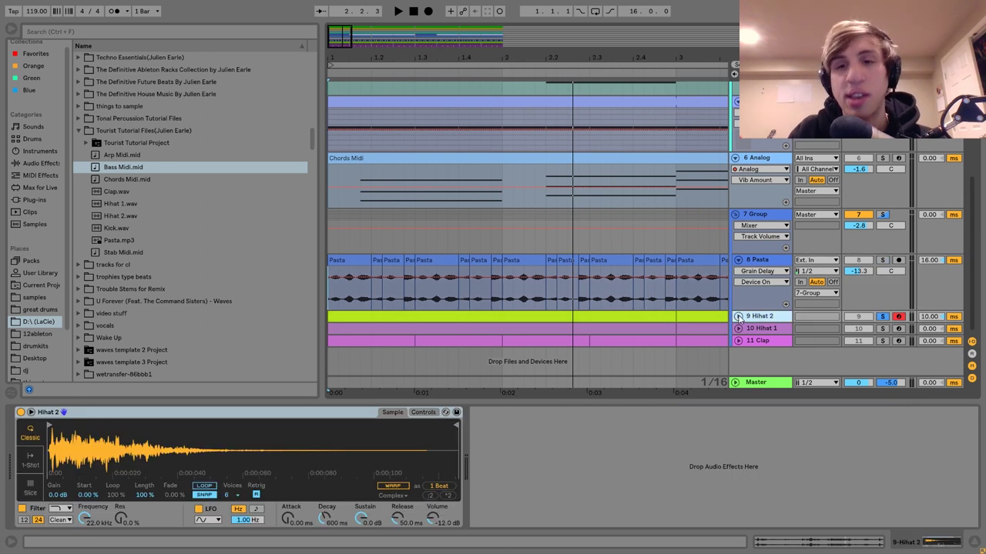
click(737, 317)
scroll(905, 351, down, 2)
key(space)
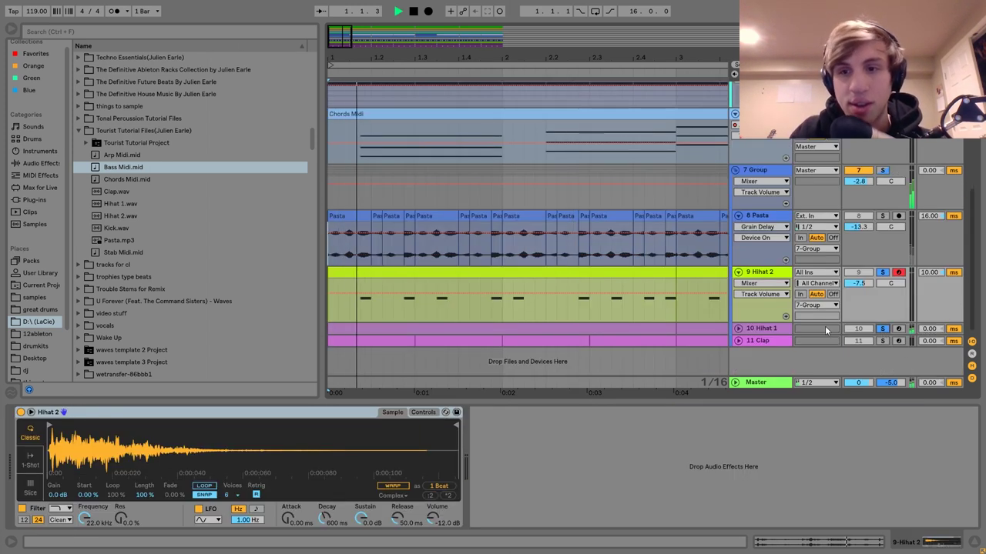
click(739, 329)
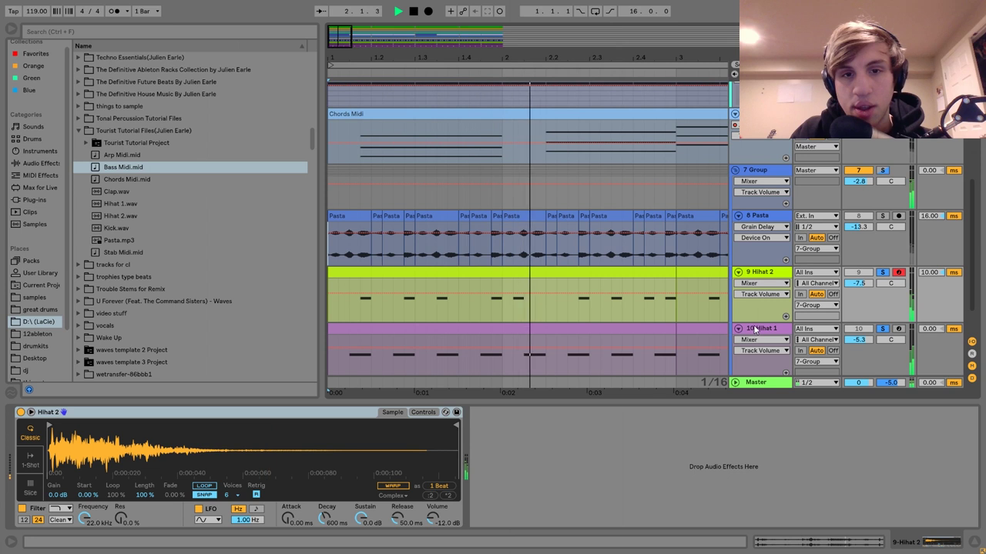
key(space)
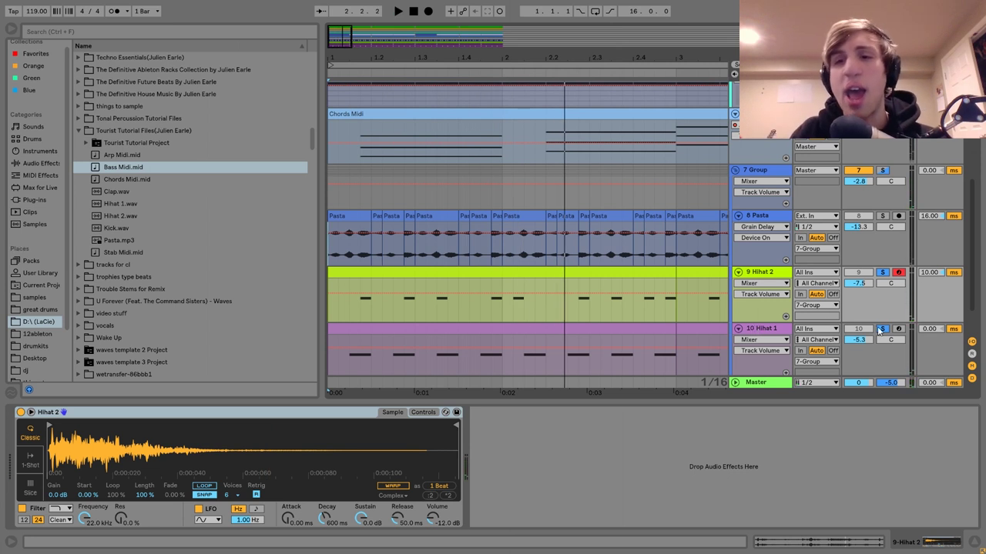
Audition Hihat 2 in and out of solo, then solo the Pasta vocal too
click(882, 272)
key(space)
click(882, 273)
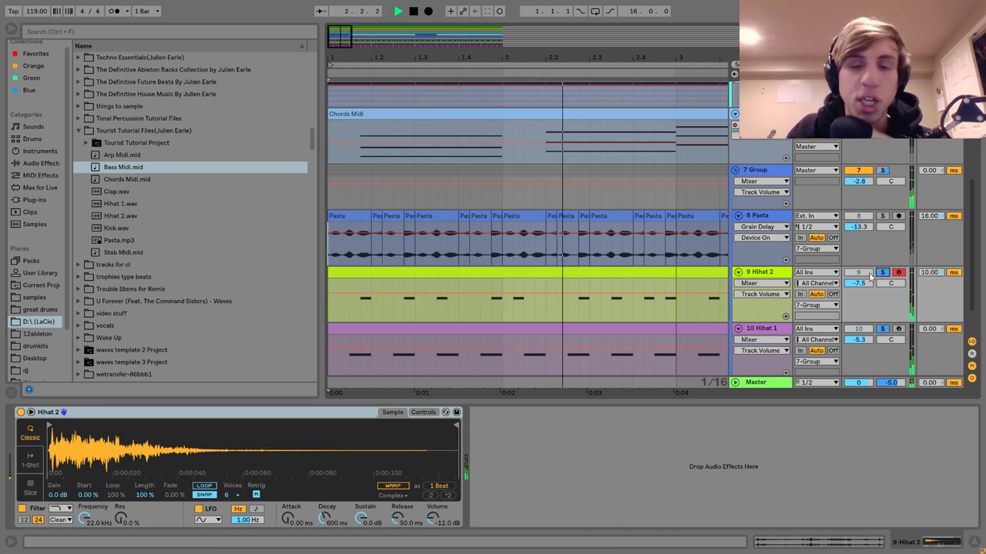
key(space)
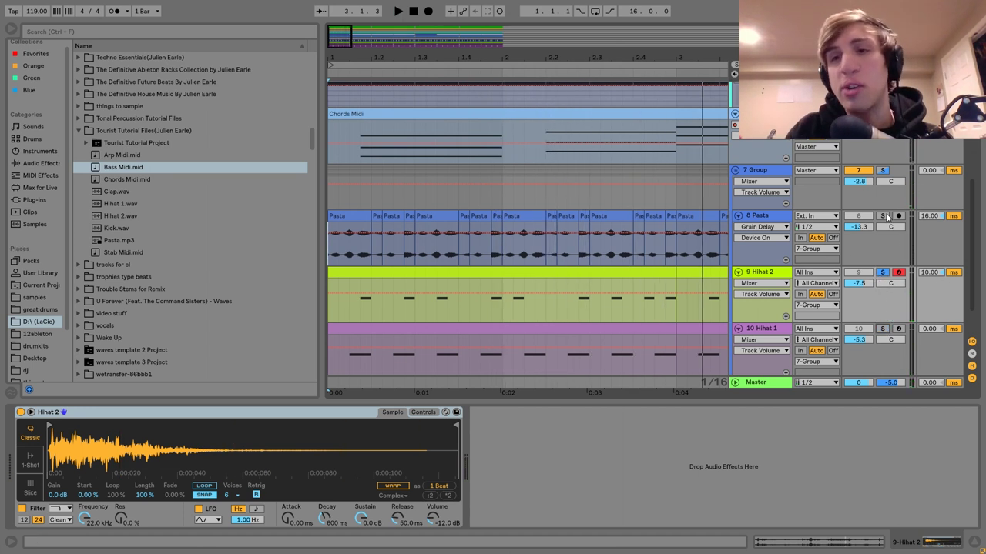
click(882, 217)
key(space)
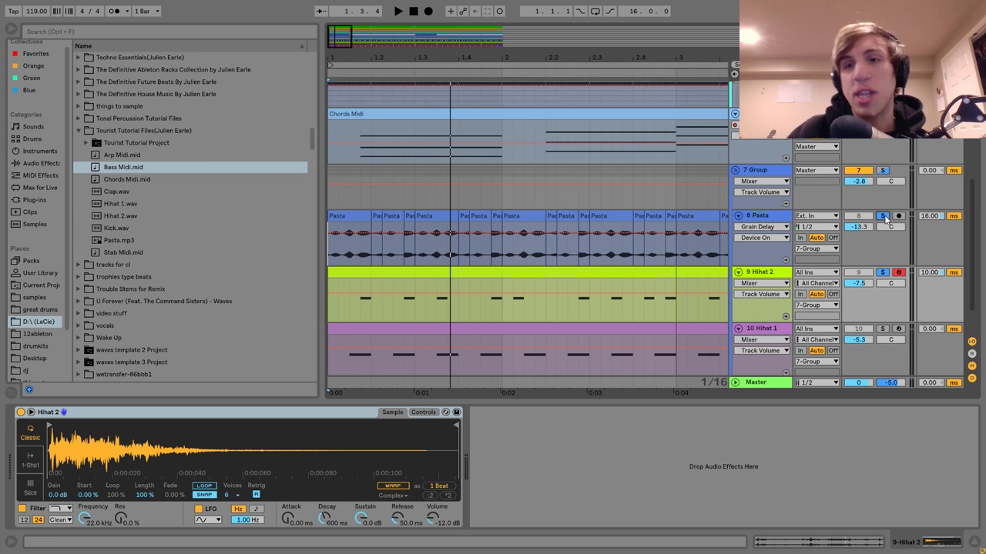
Try the Hihat 2 clip one sixteenth later, then undo the shift
click(345, 274)
drag(344, 275, 354, 276)
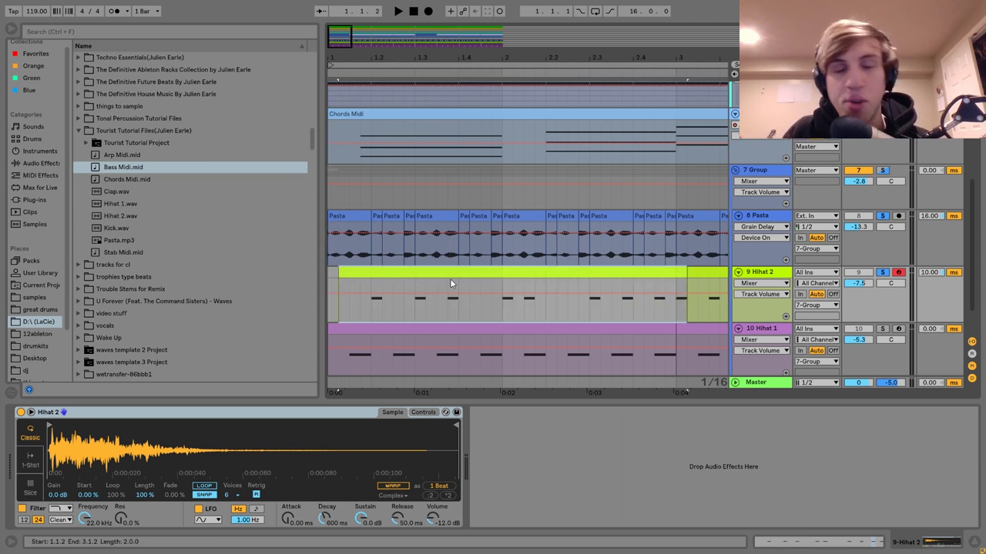
key(ctrl+z)
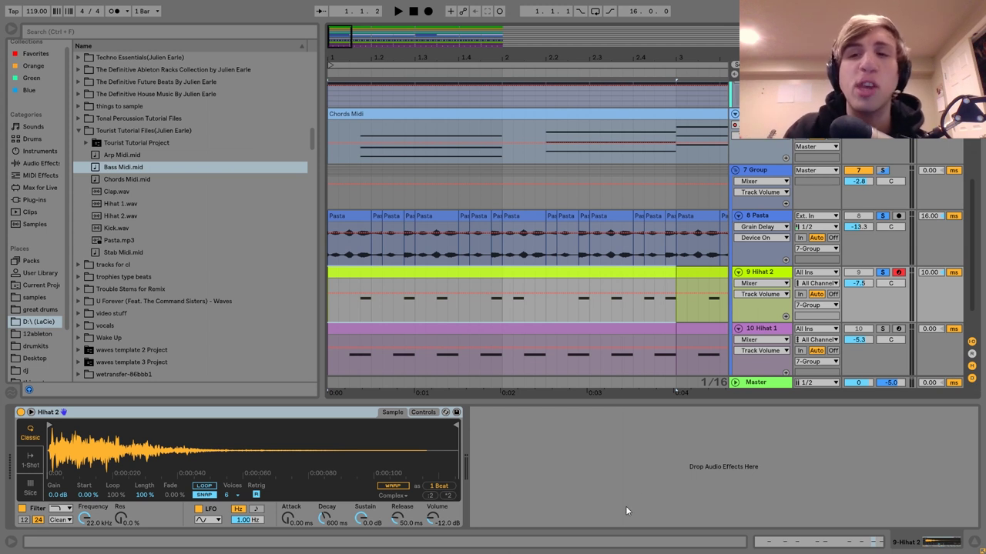
Add Clap.wav as a new 11 Clap track below Hihat 1, soloed and unfolded
click(641, 470)
drag(691, 453, 740, 272)
click(766, 341)
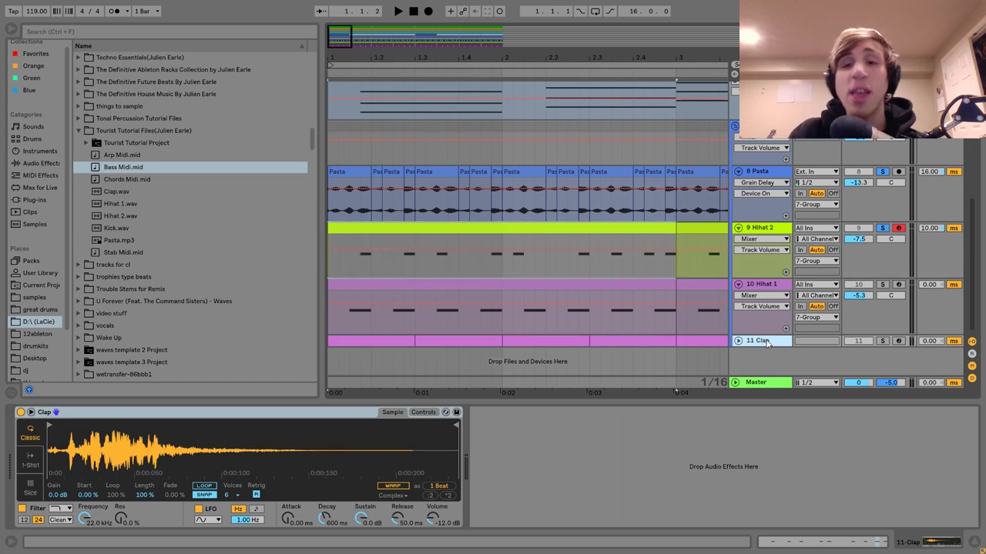
click(882, 341)
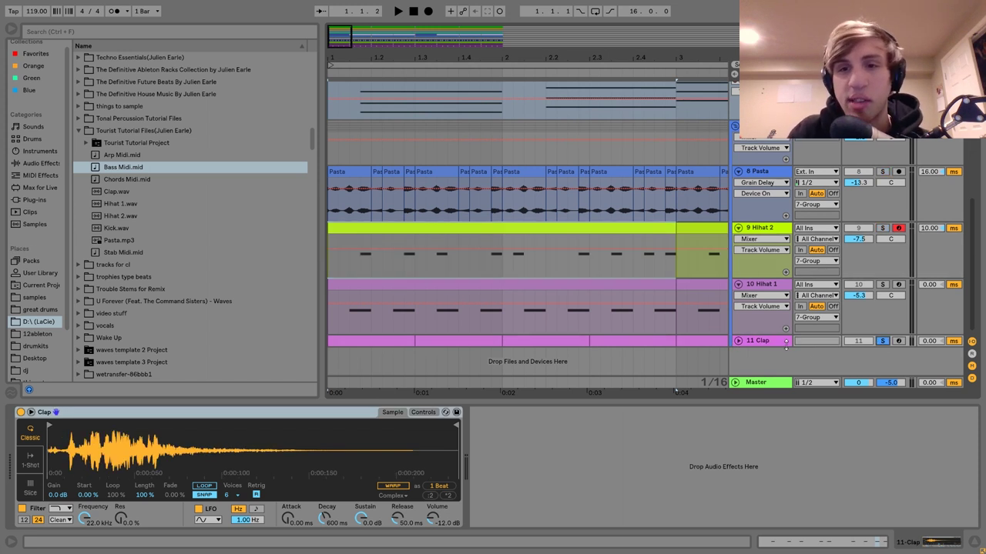
click(739, 341)
Play the clap and check the first clap clip's notes before returning to the arrangement
key(space)
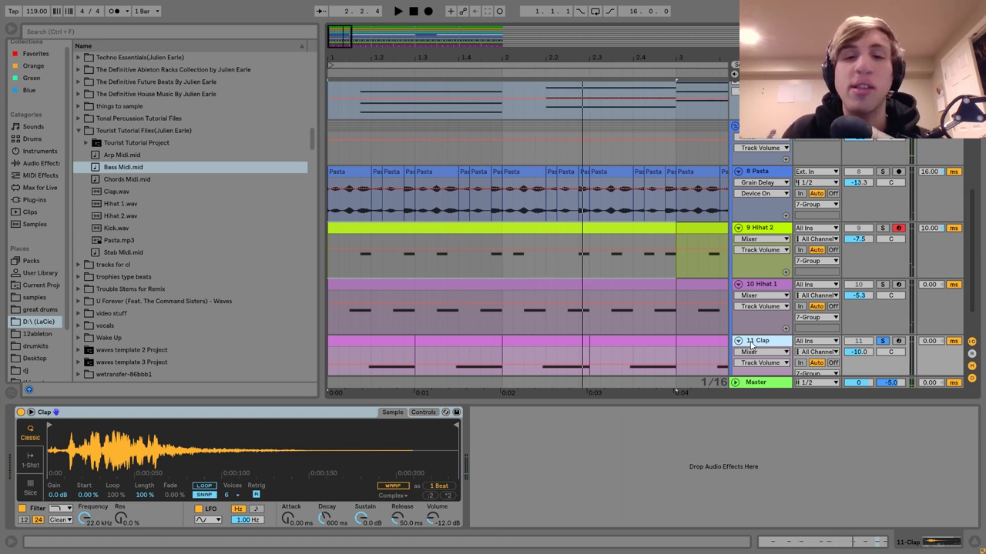
key(space)
double_click(377, 342)
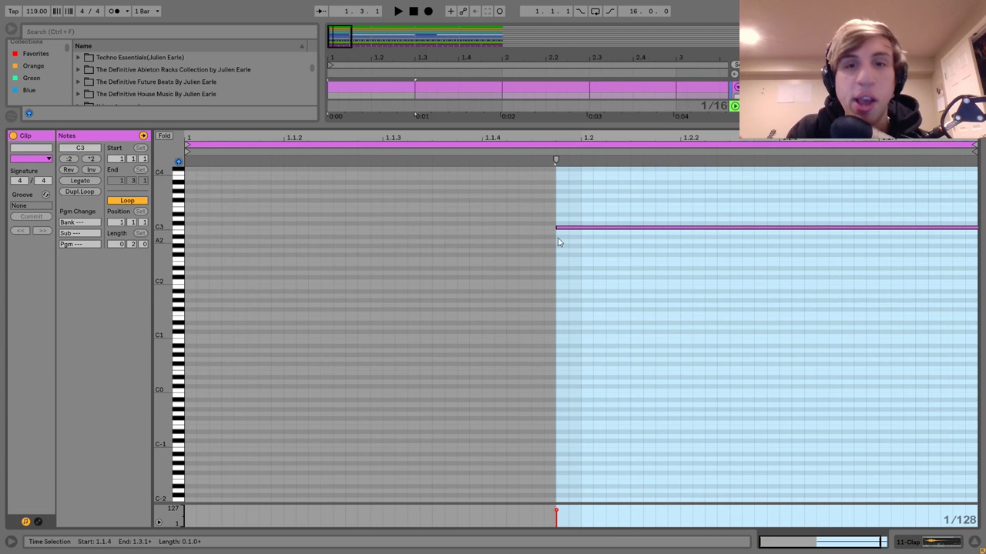
click(624, 326)
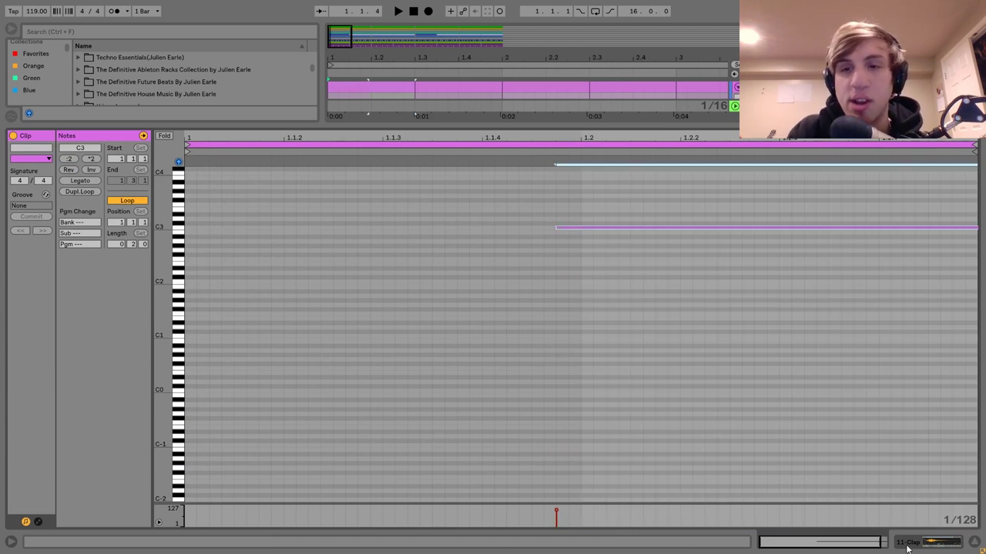
click(932, 543)
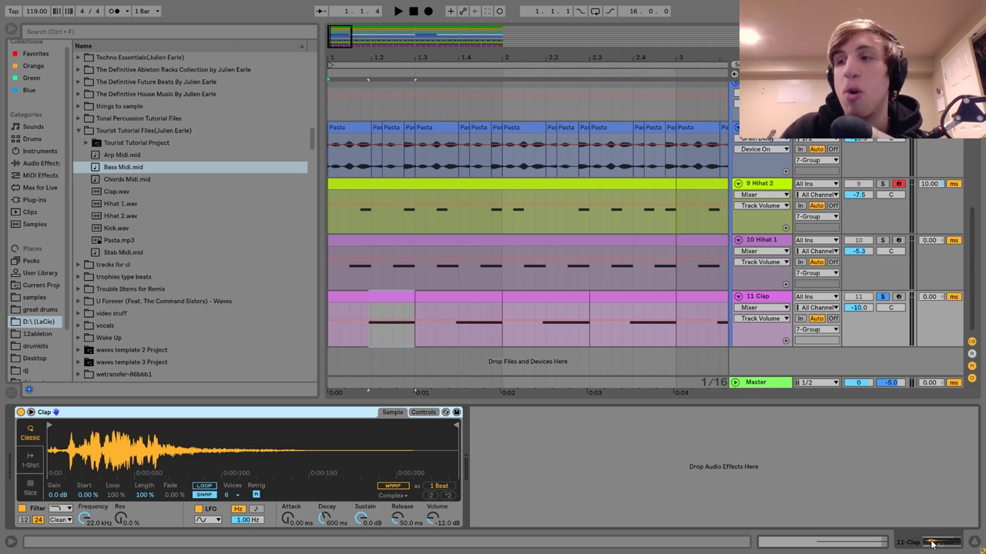
Solo the 7 Group and A/B its EQ Eight and Drum Buss off and back on
scroll(886, 308, up, 6)
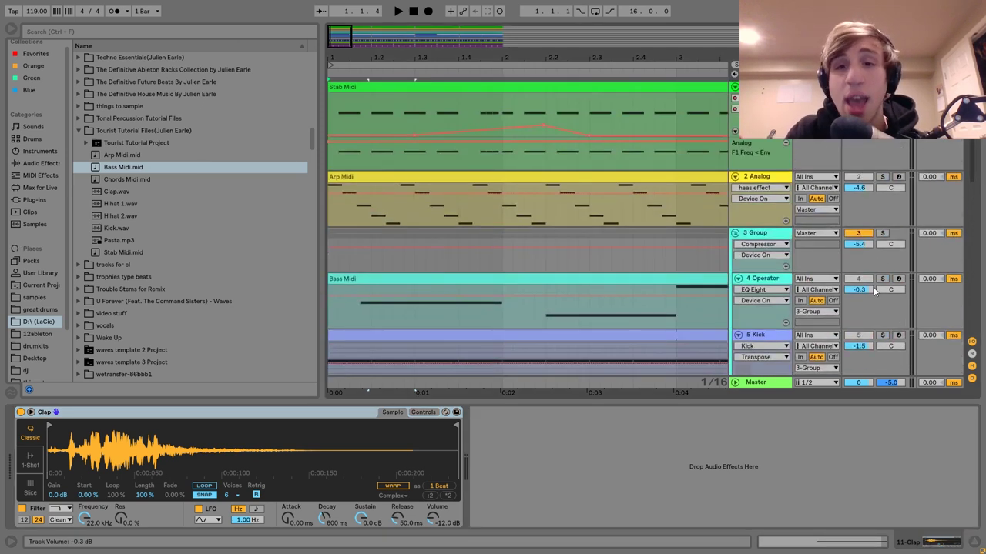
scroll(874, 291, down, 1)
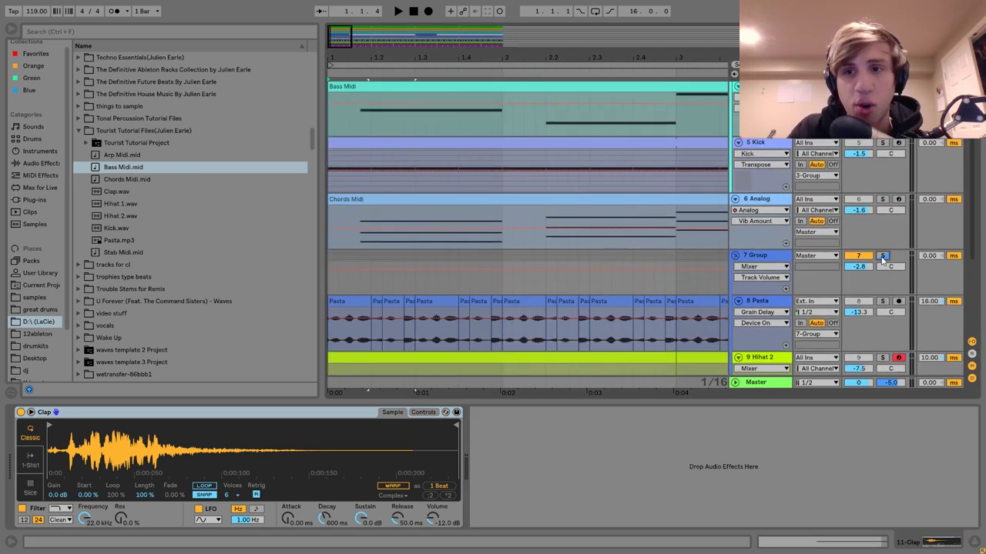
click(760, 258)
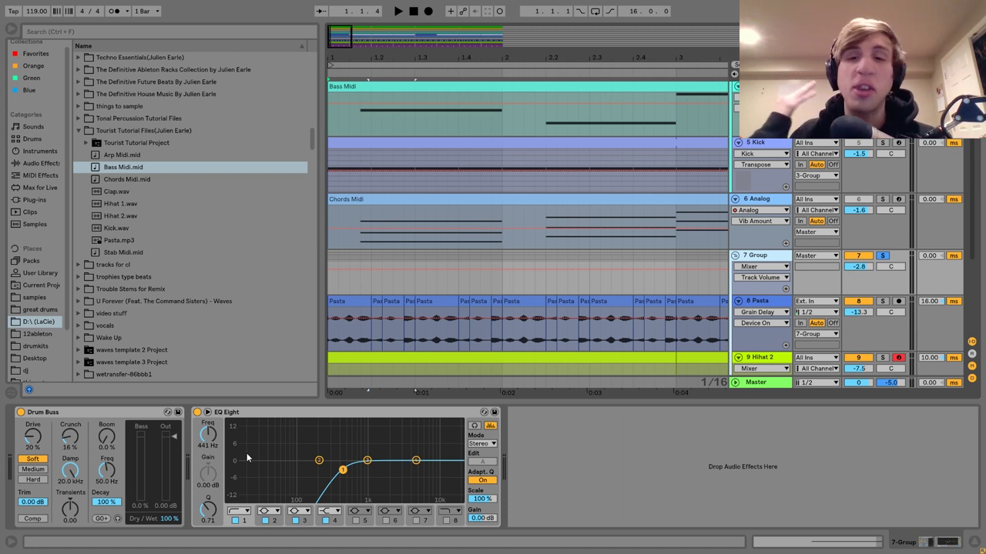
click(197, 412)
key(space)
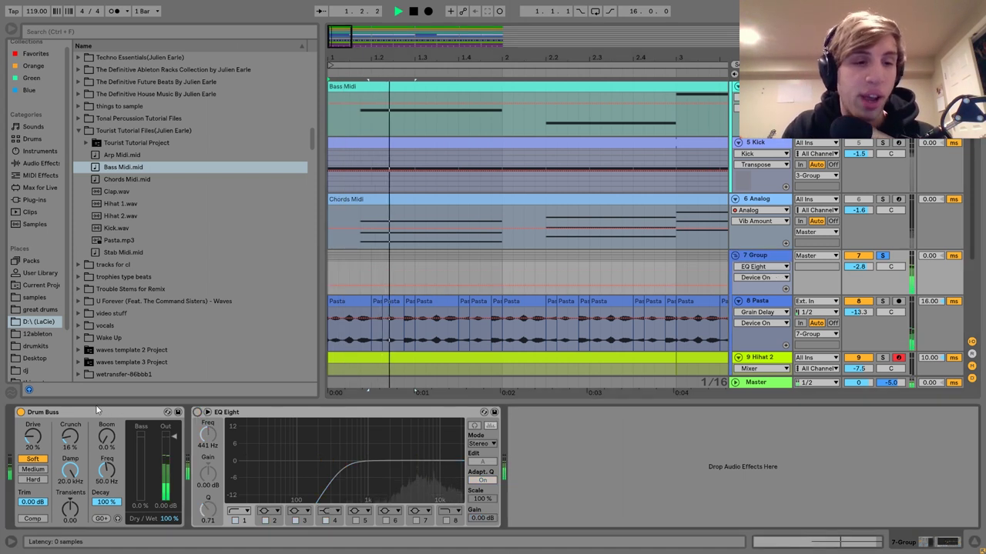
click(20, 412)
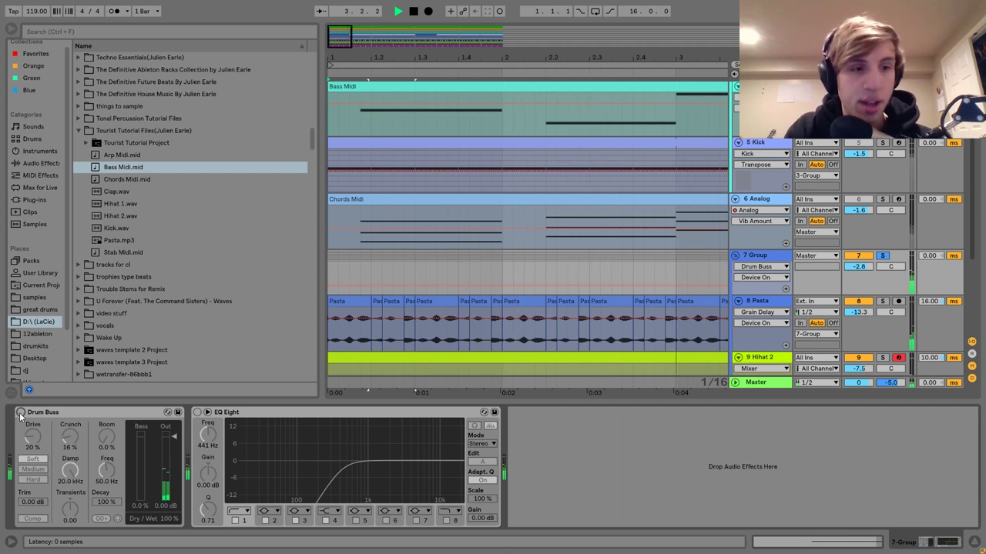
click(20, 413)
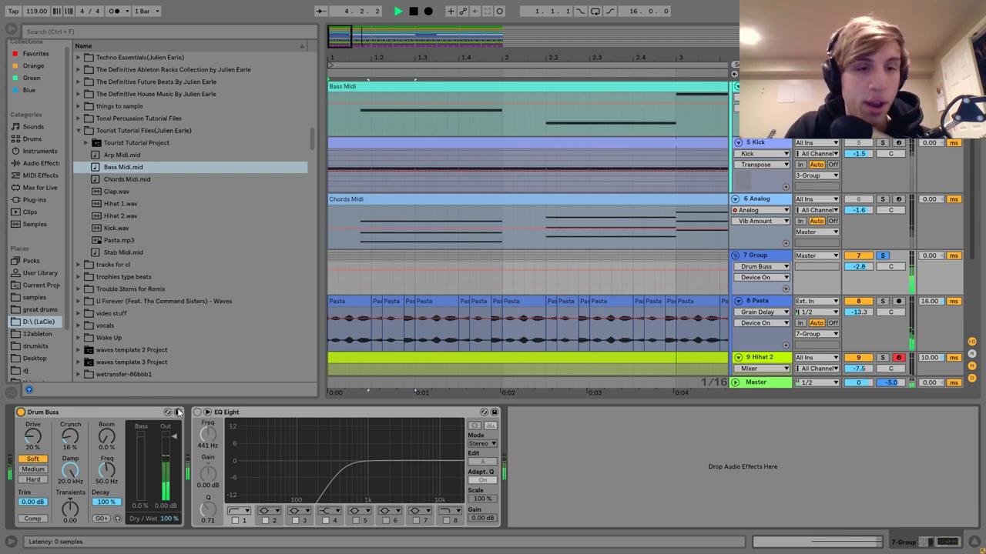
click(197, 413)
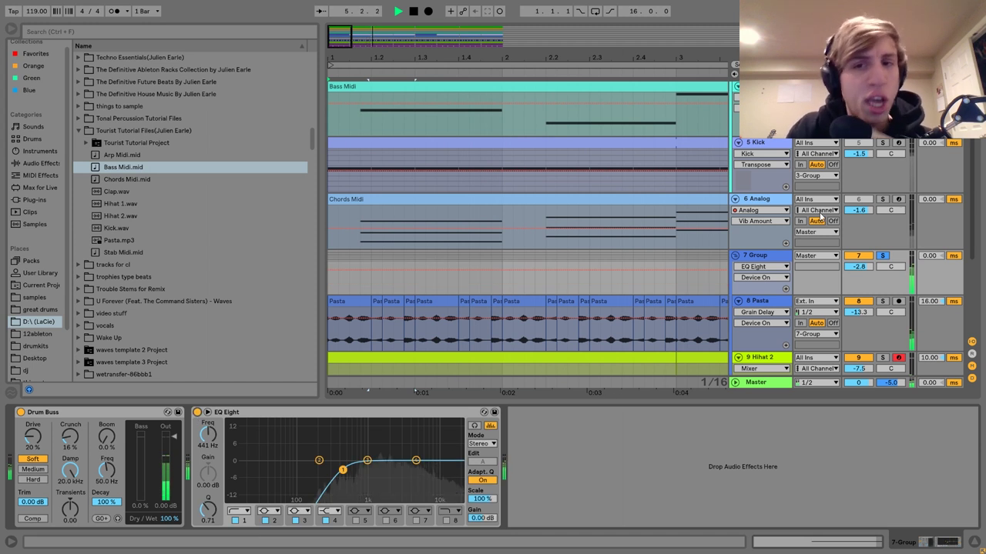
Unsolo the drum group, select 7 Group and stop playback
click(883, 255)
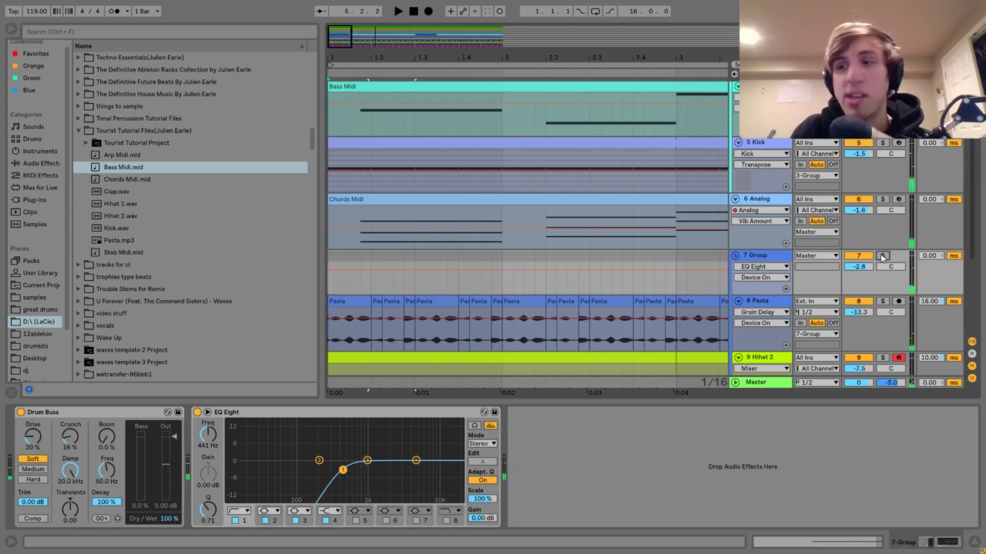
click(750, 256)
key(space)
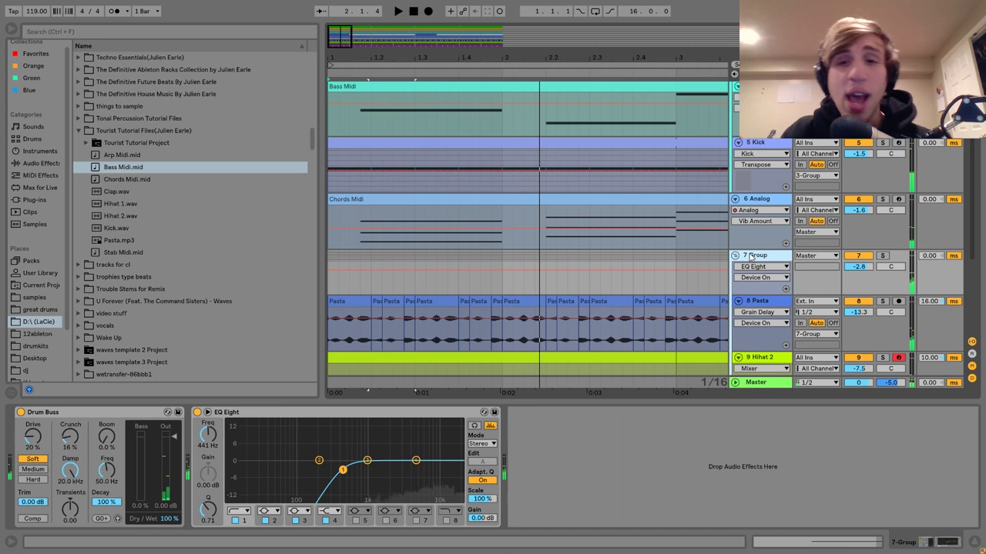
scroll(750, 258, up, 5)
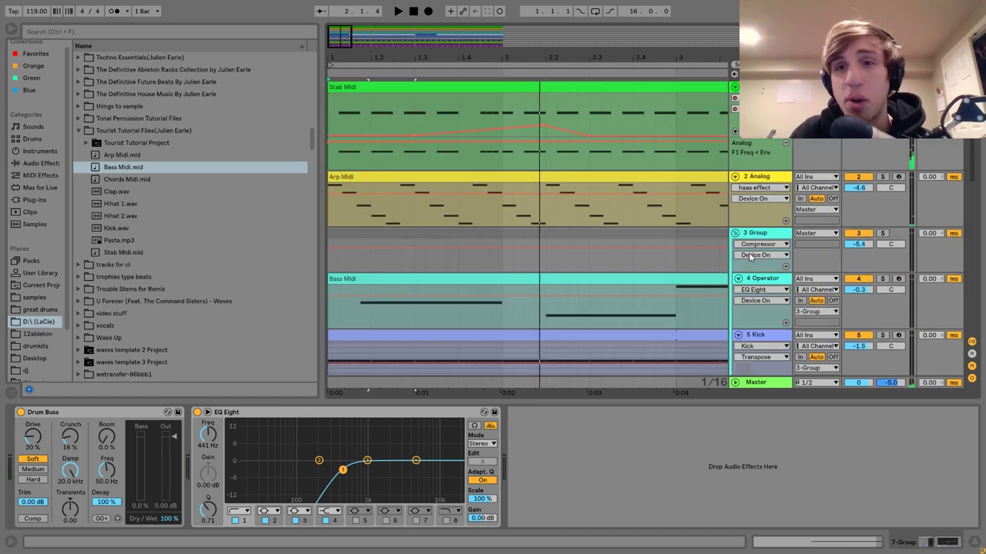
scroll(751, 257, down, 6)
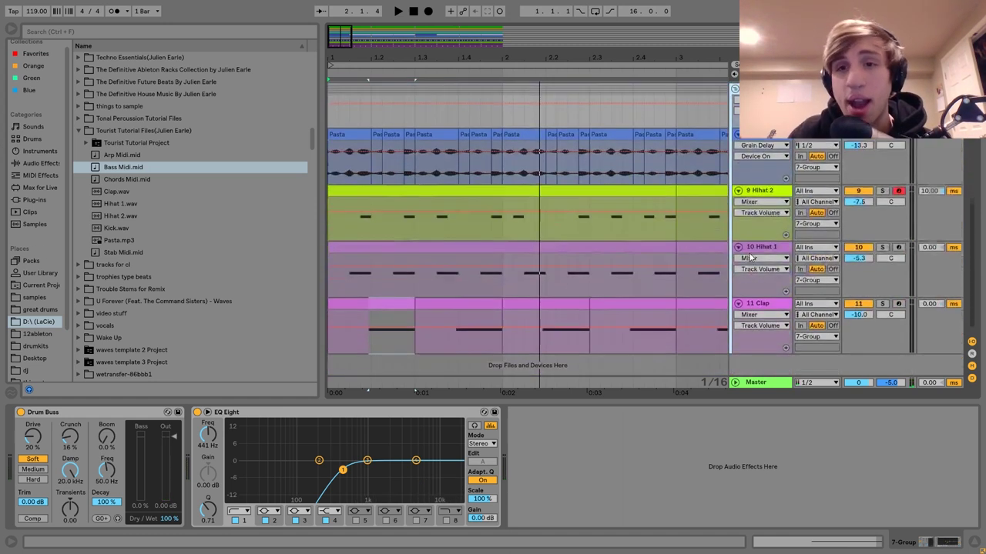